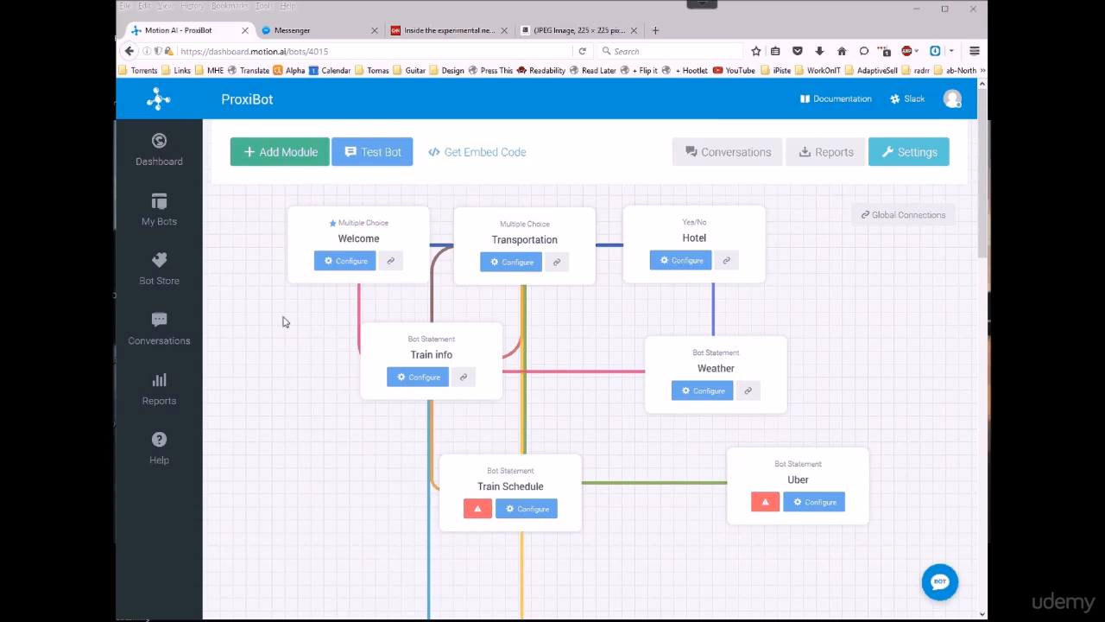
Add a Bot Statement module named "Sights" saying "Let me show you some sights in Helsinki" and place it in the empty area below Welcome
{"action": "left_click", "coordinate": [273, 156]}
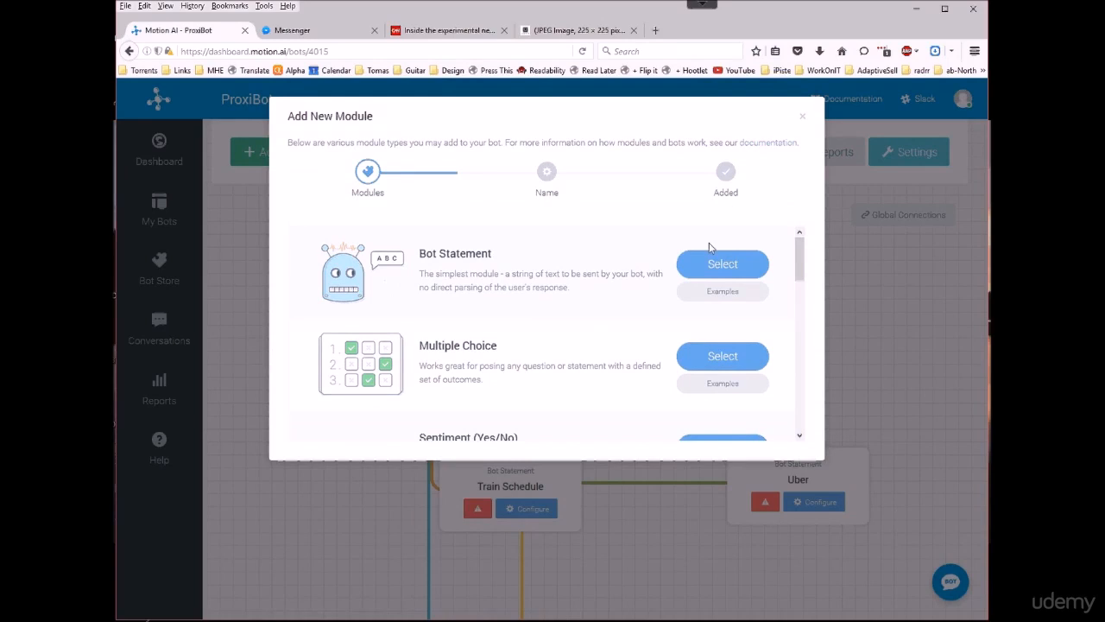
{"action": "left_click", "coordinate": [722, 264]}
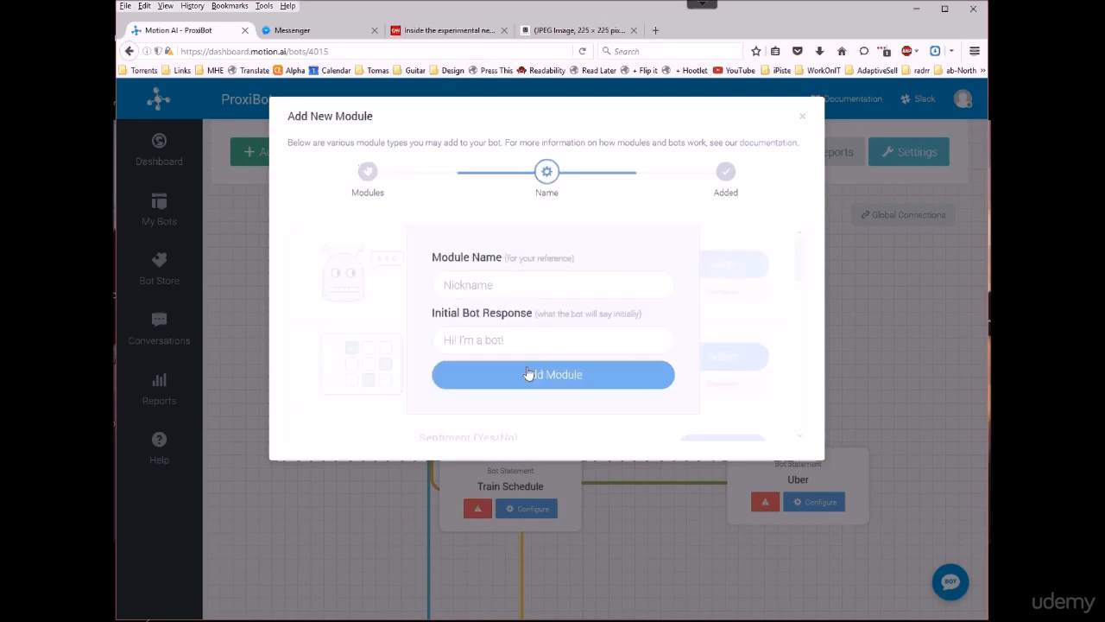
{"action": "left_click", "coordinate": [503, 284]}
{"action": "type", "text": "Sights"}
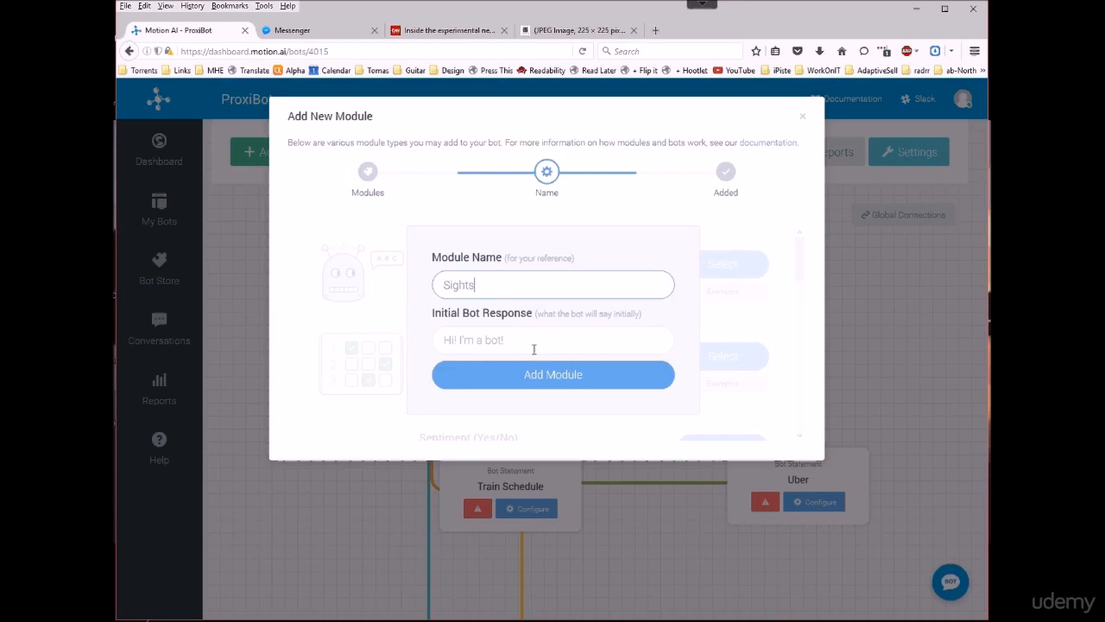
{"action": "left_click", "coordinate": [534, 348]}
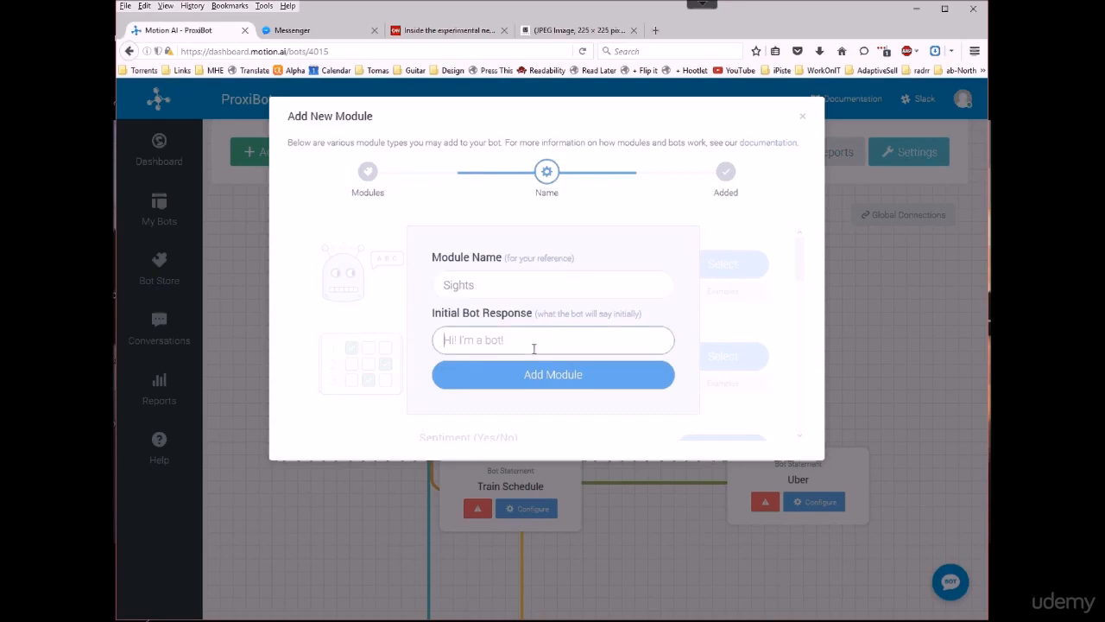
{"action": "type", "text": "Let me show you some sight"}
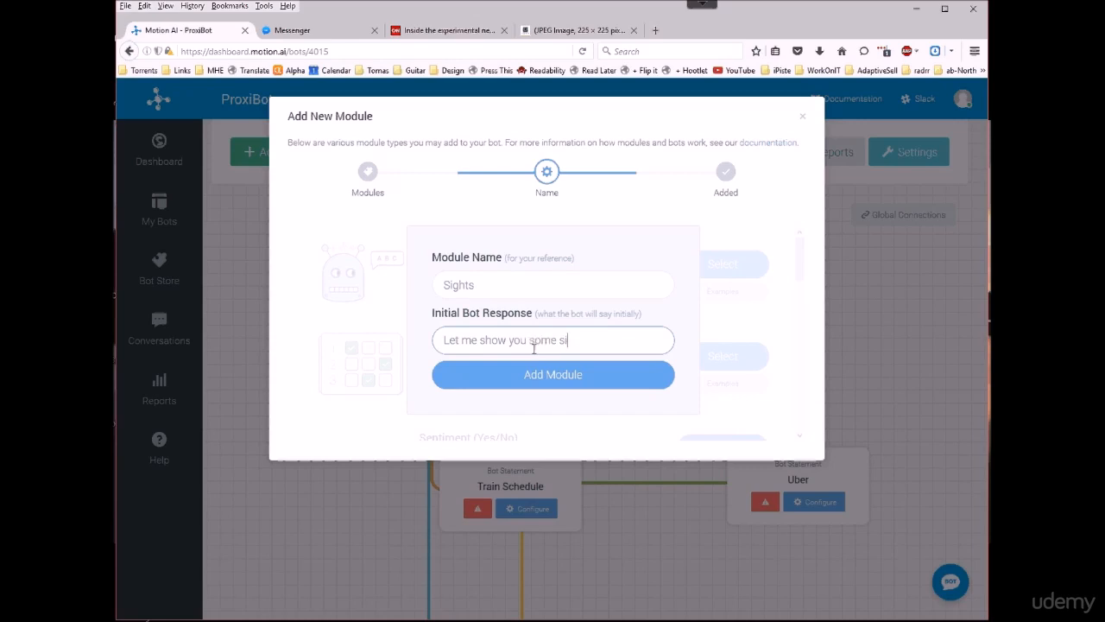
{"action": "type", "text": "s in Helsinki"}
{"action": "left_click", "coordinate": [560, 381]}
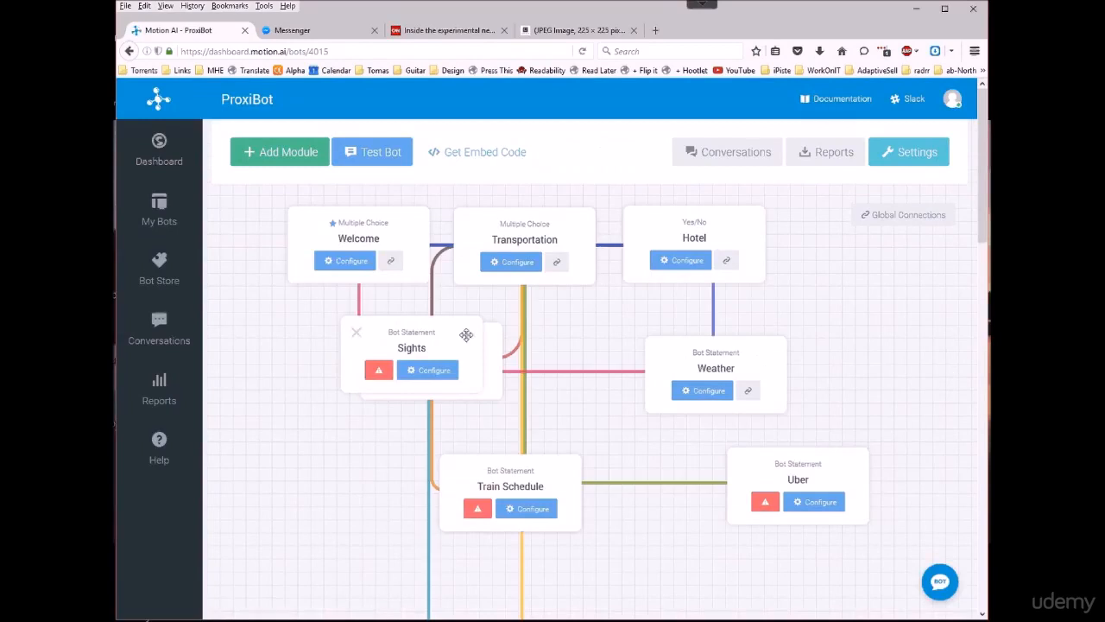
{"action": "left_click_drag", "start_coordinate": [450, 328], "coordinate": [352, 442]}
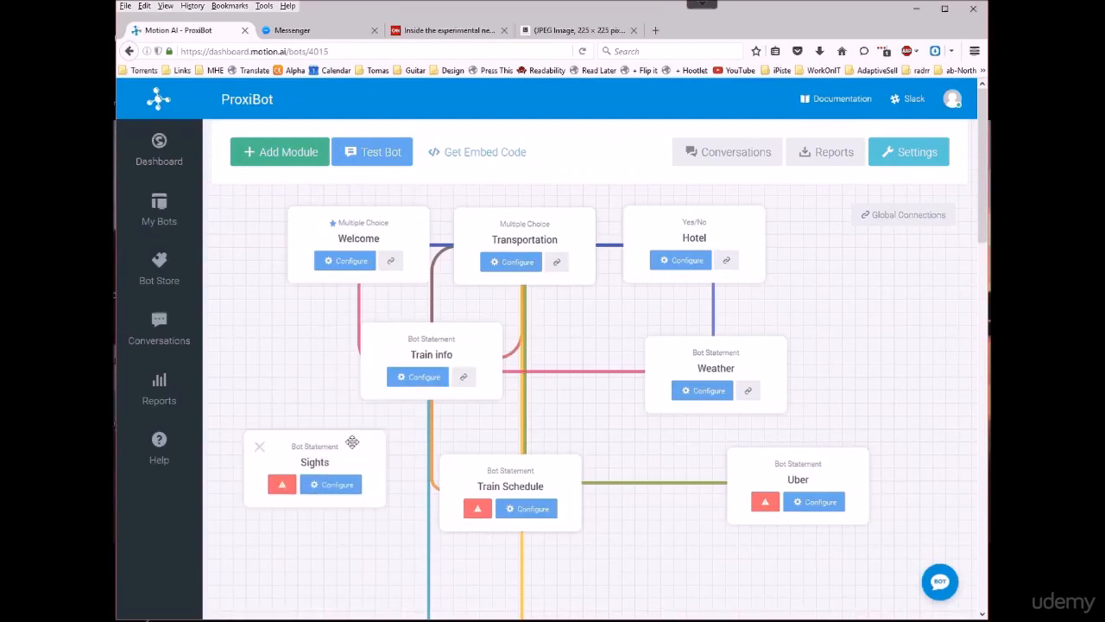
Add a connection to the Welcome module for responses containing "sights" or "3"
{"action": "left_click", "coordinate": [347, 261]}
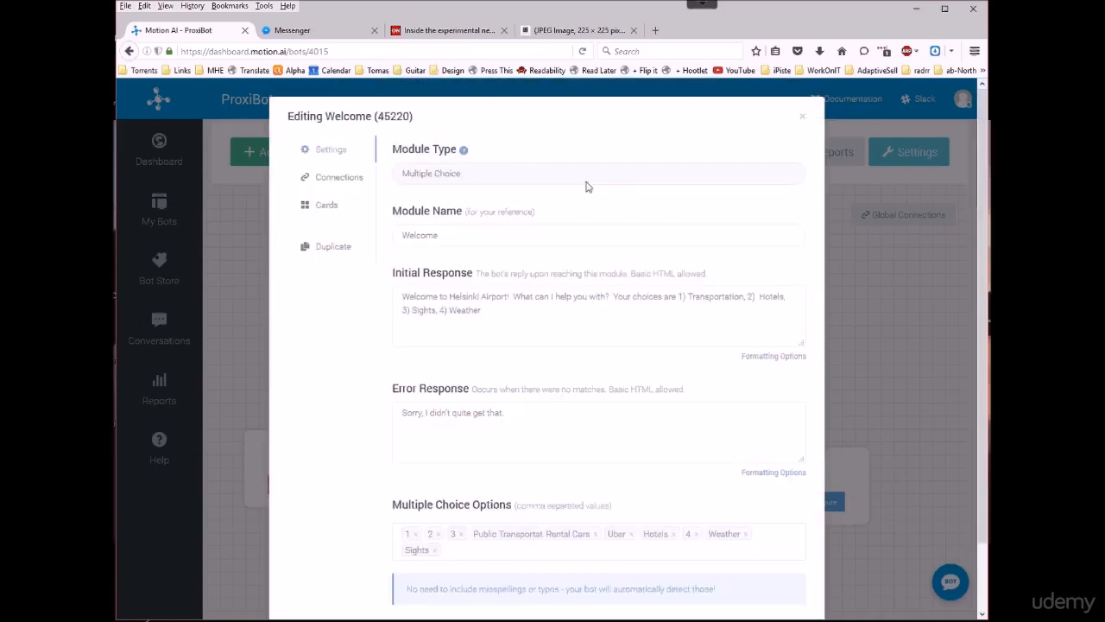
{"action": "left_click", "coordinate": [338, 177]}
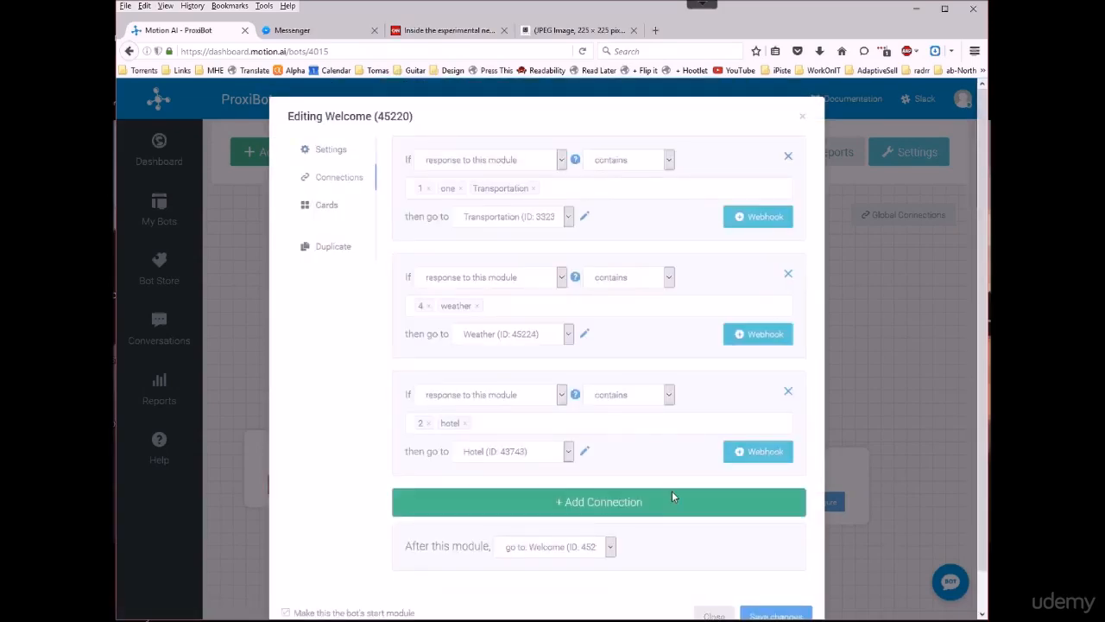
{"action": "left_click", "coordinate": [618, 503]}
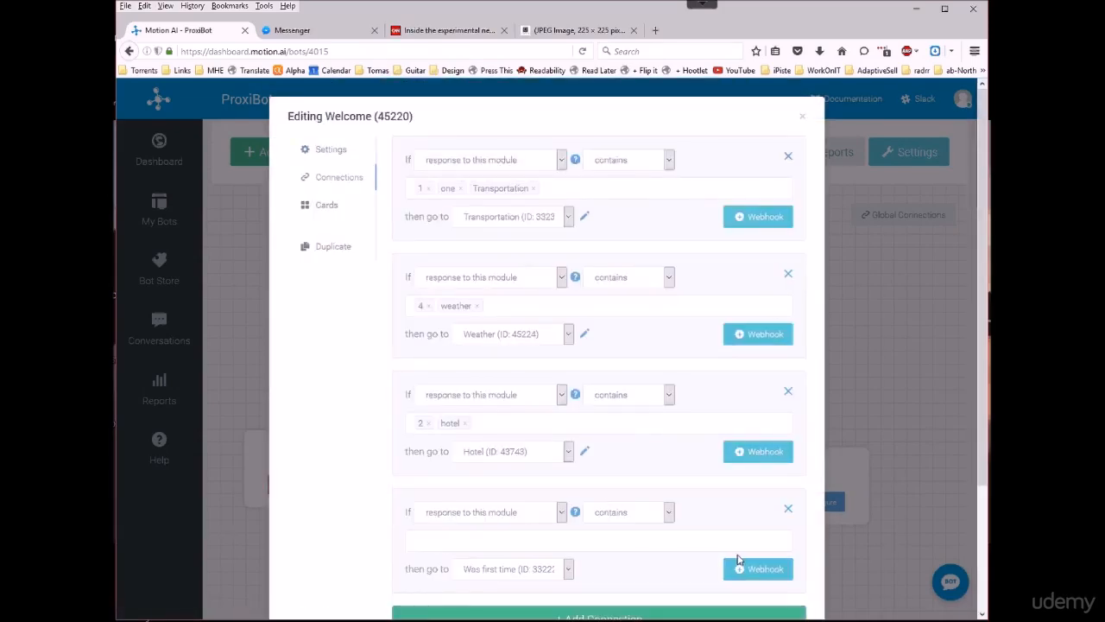
{"action": "left_click", "coordinate": [565, 541]}
{"action": "type", "text": "sights"}
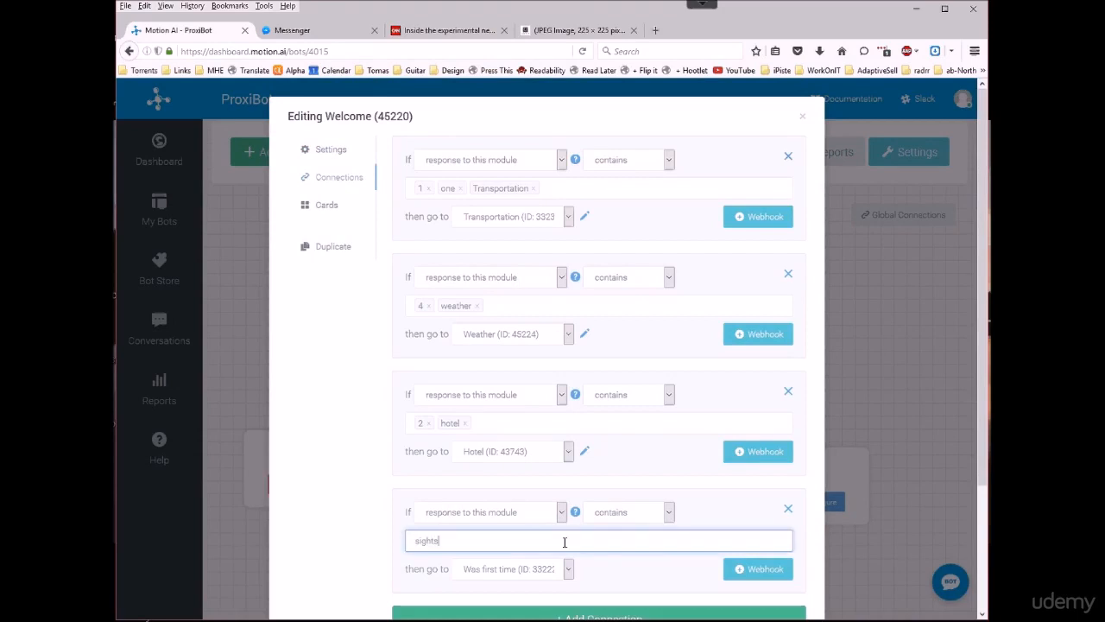
{"action": "left_click", "coordinate": [349, 150]}
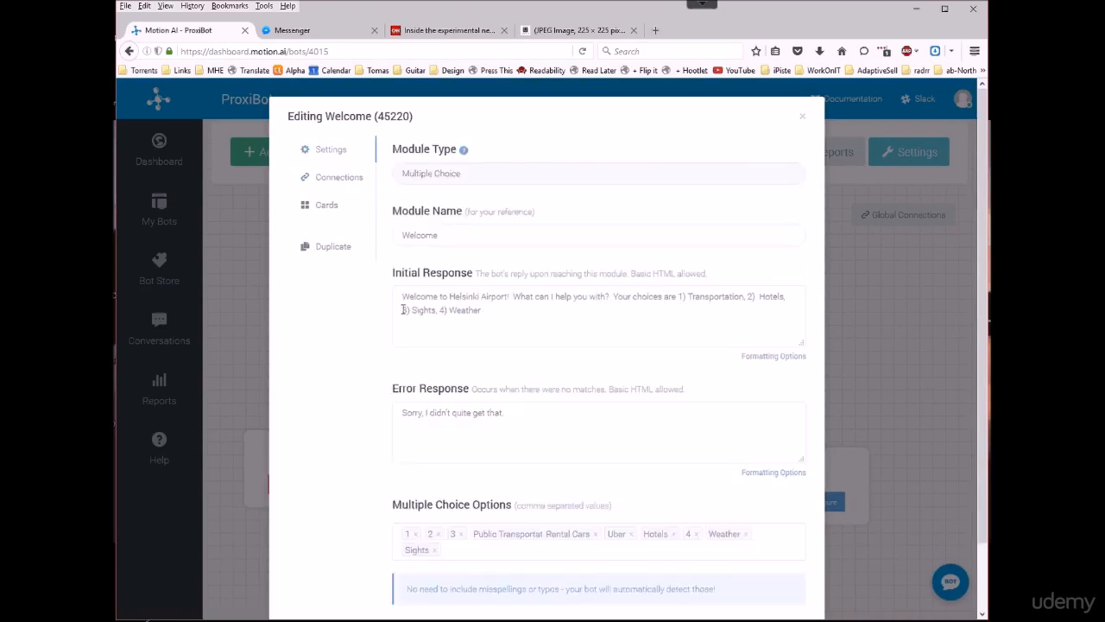
{"action": "left_click", "coordinate": [338, 177]}
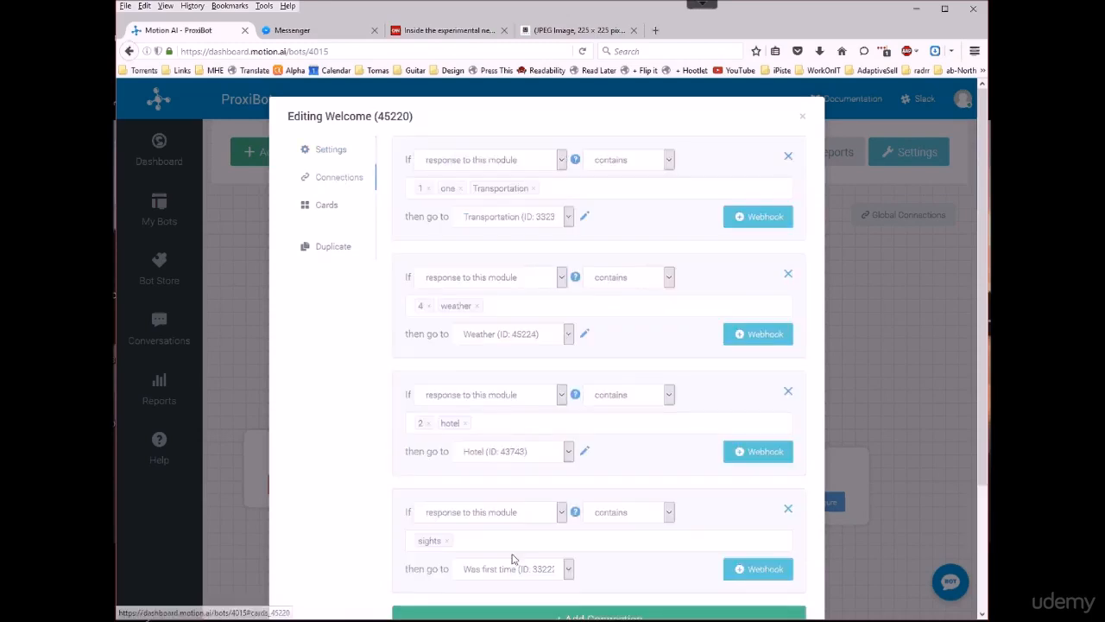
{"action": "left_click", "coordinate": [487, 539]}
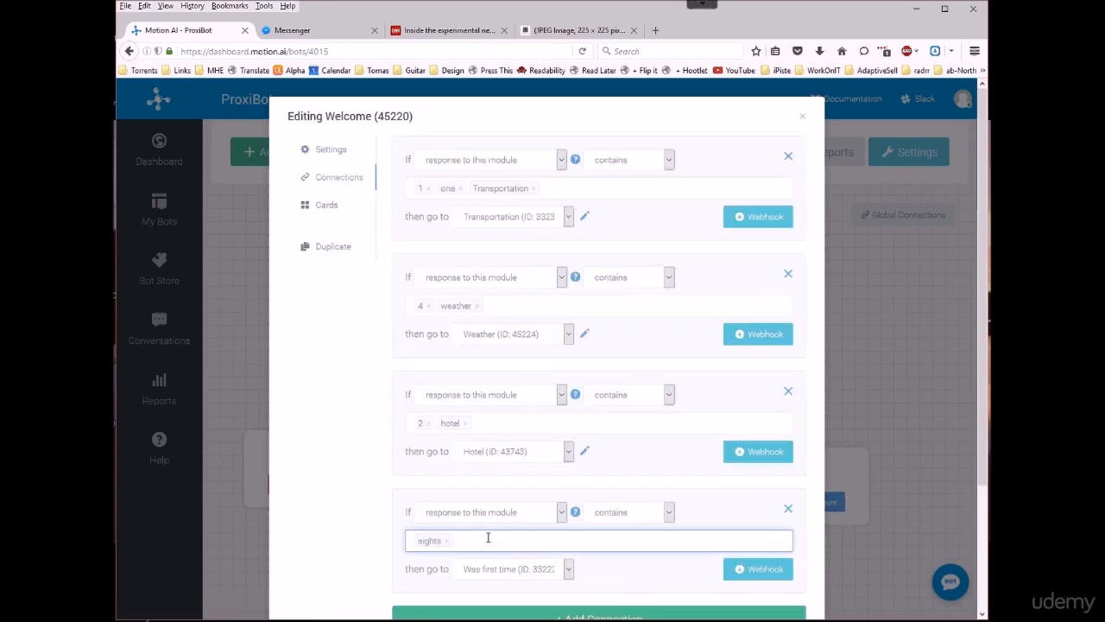
{"action": "type", "text": "3"}
Route the Welcome module's new connection to the Sights module and save the changes
{"action": "left_click", "coordinate": [567, 570]}
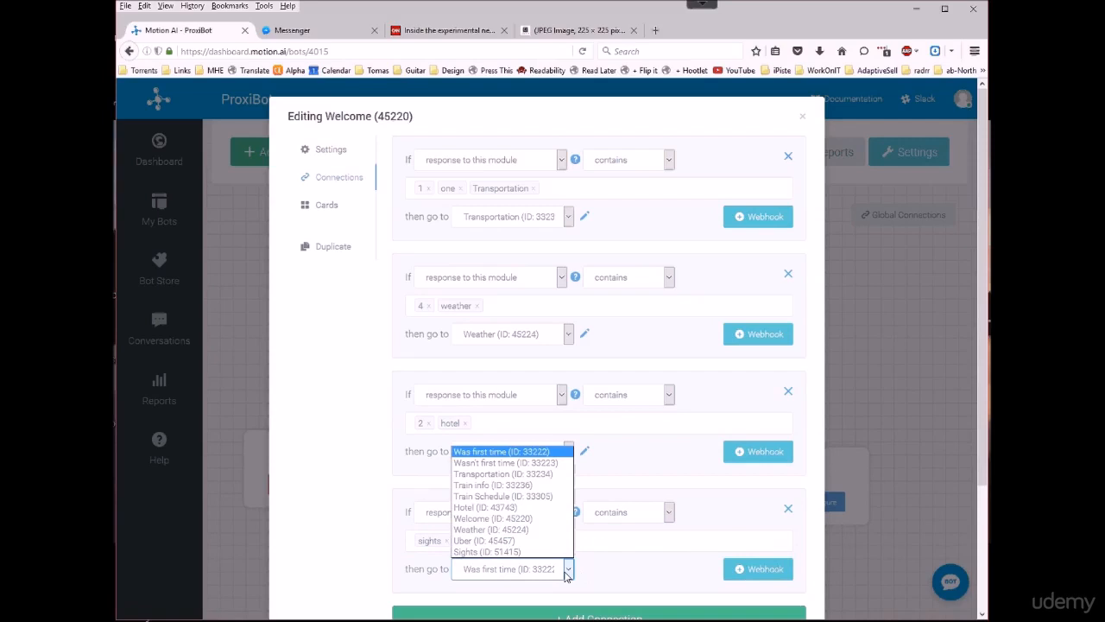
{"action": "left_click", "coordinate": [507, 552]}
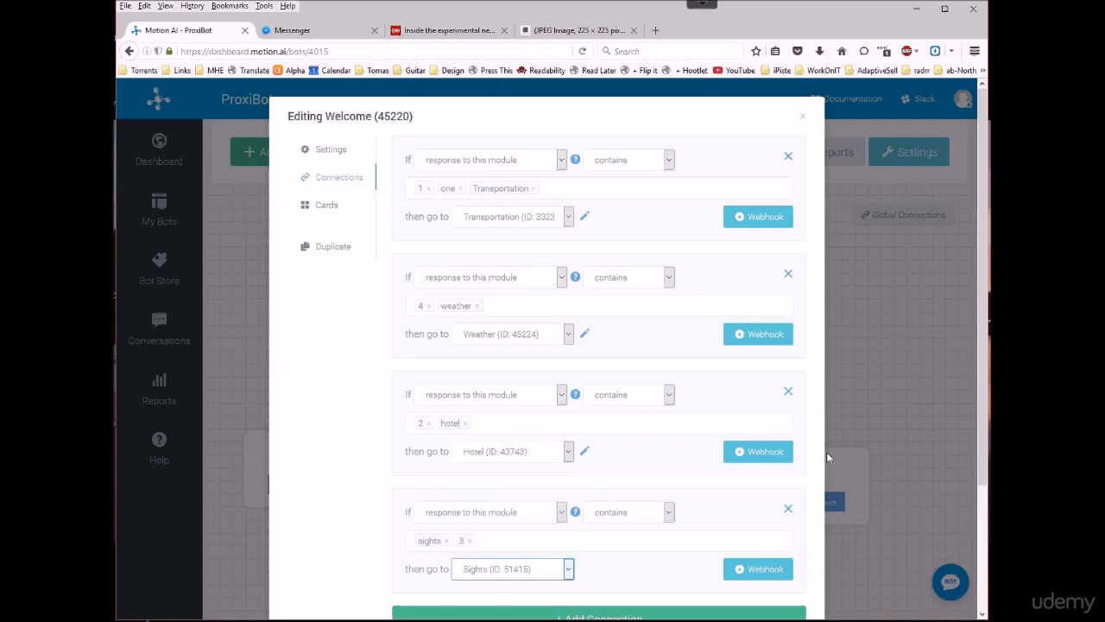
{"action": "scroll", "coordinate": [536, 548], "scroll_direction": "down", "scroll_amount": 2}
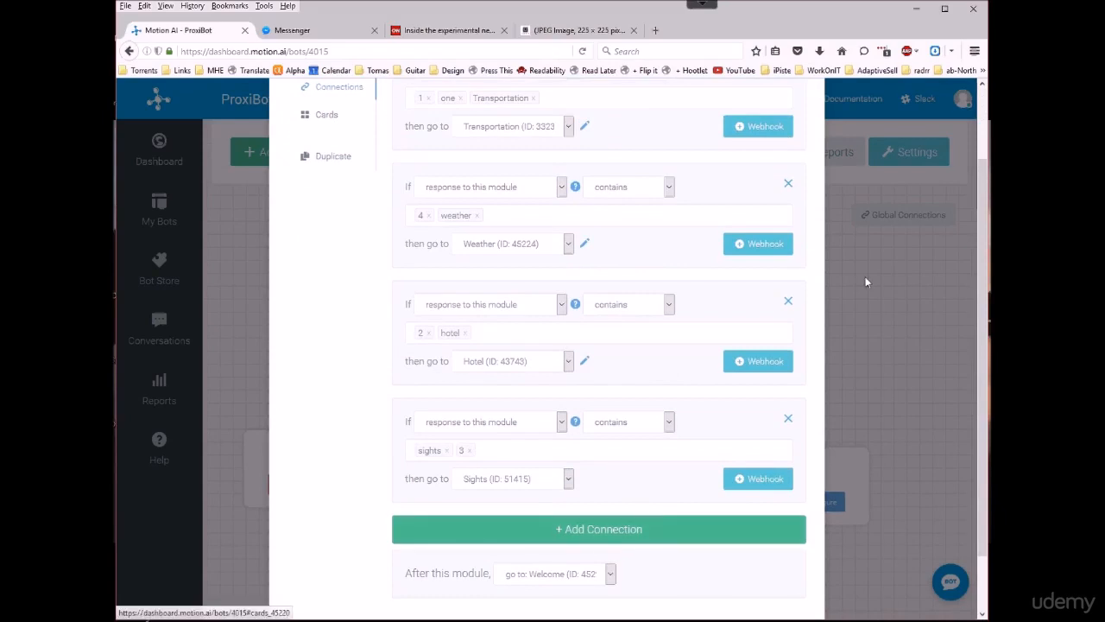
{"action": "scroll", "coordinate": [976, 385], "scroll_direction": "down", "scroll_amount": 2}
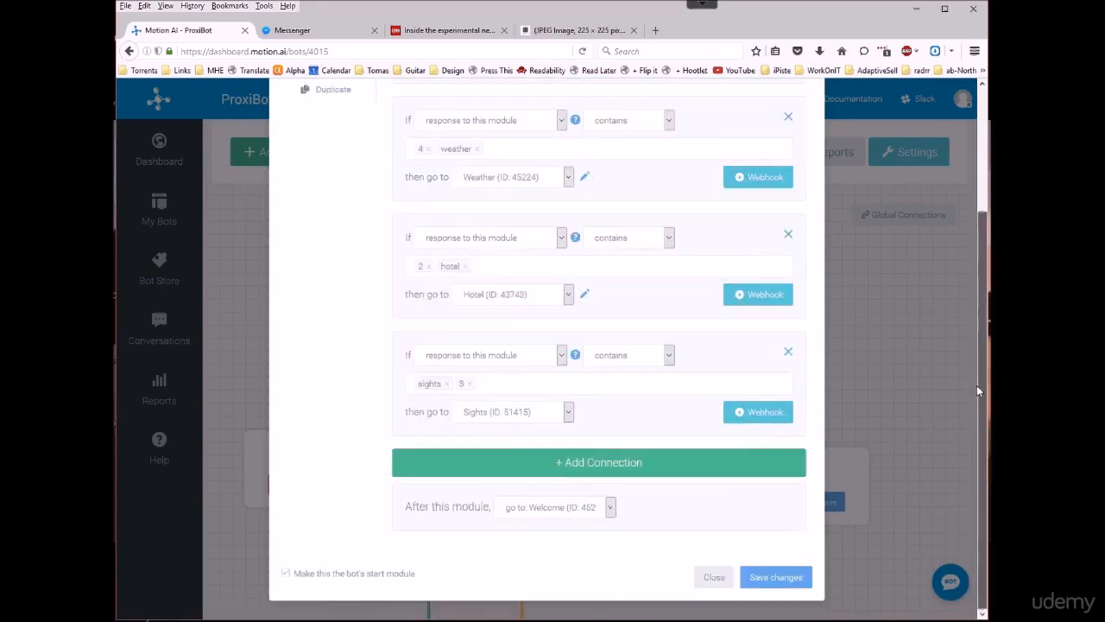
{"action": "left_click", "coordinate": [776, 580]}
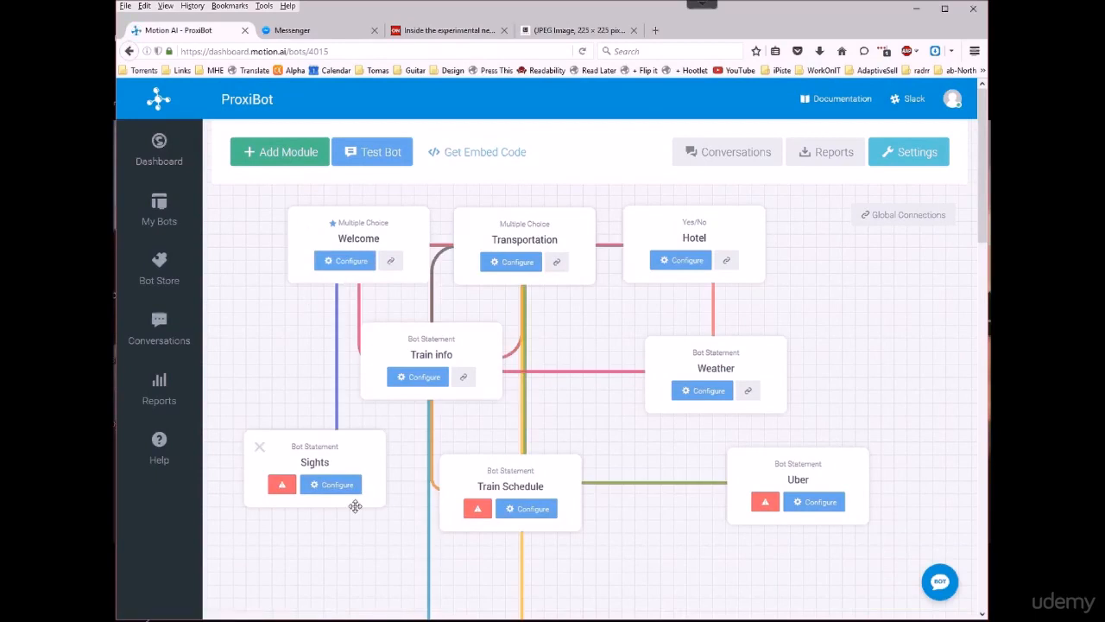
Add an empty card to the Sights module
{"action": "left_click", "coordinate": [336, 486]}
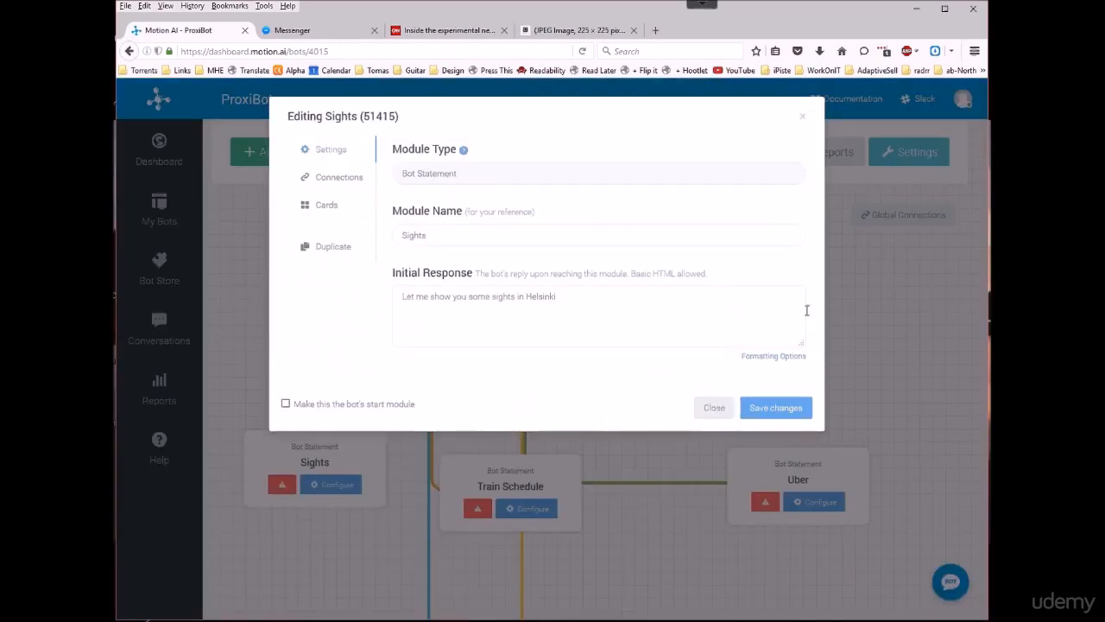
{"action": "left_click", "coordinate": [316, 213]}
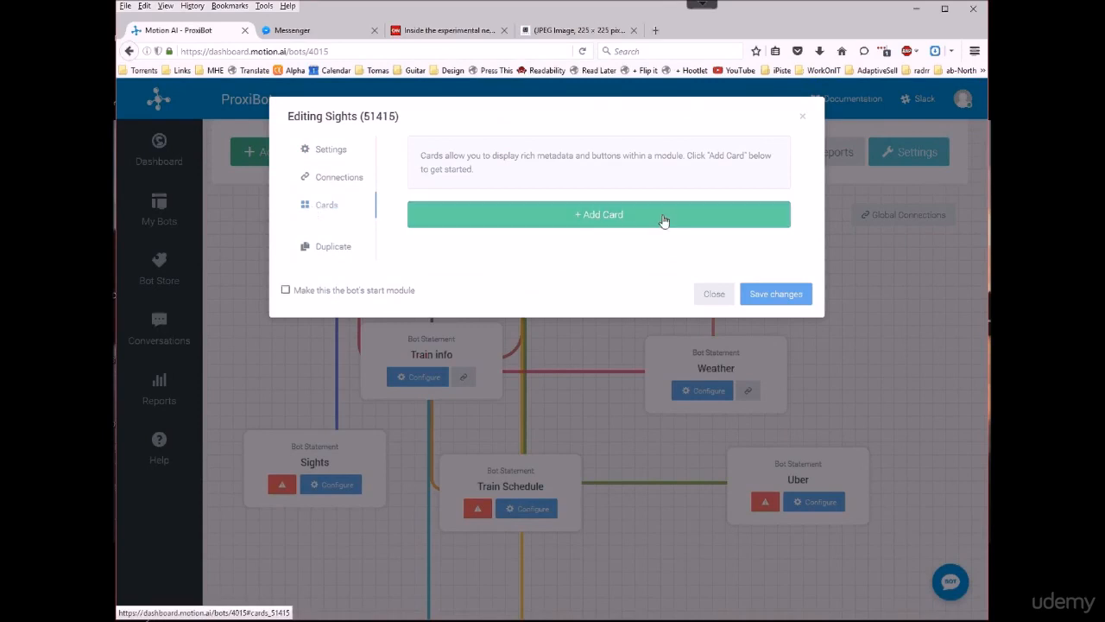
{"action": "left_click", "coordinate": [636, 214]}
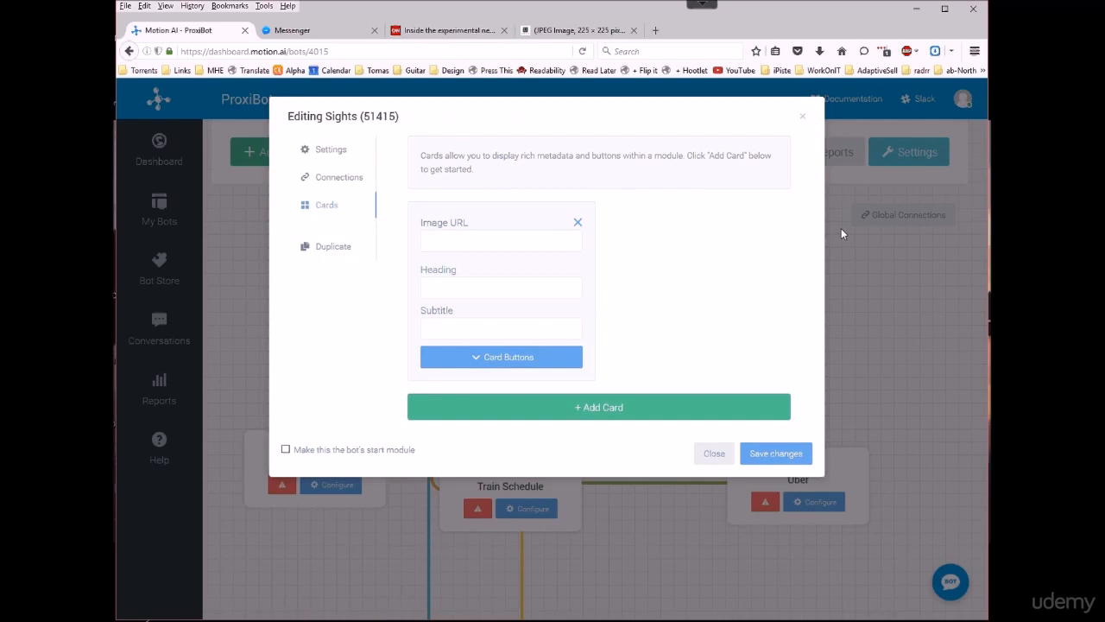
Search the web for "top sights in Helsinki", reusing the browser page that shows the Uber logo
{"action": "left_click", "coordinate": [546, 26]}
{"action": "key", "text": "BackSpace"}
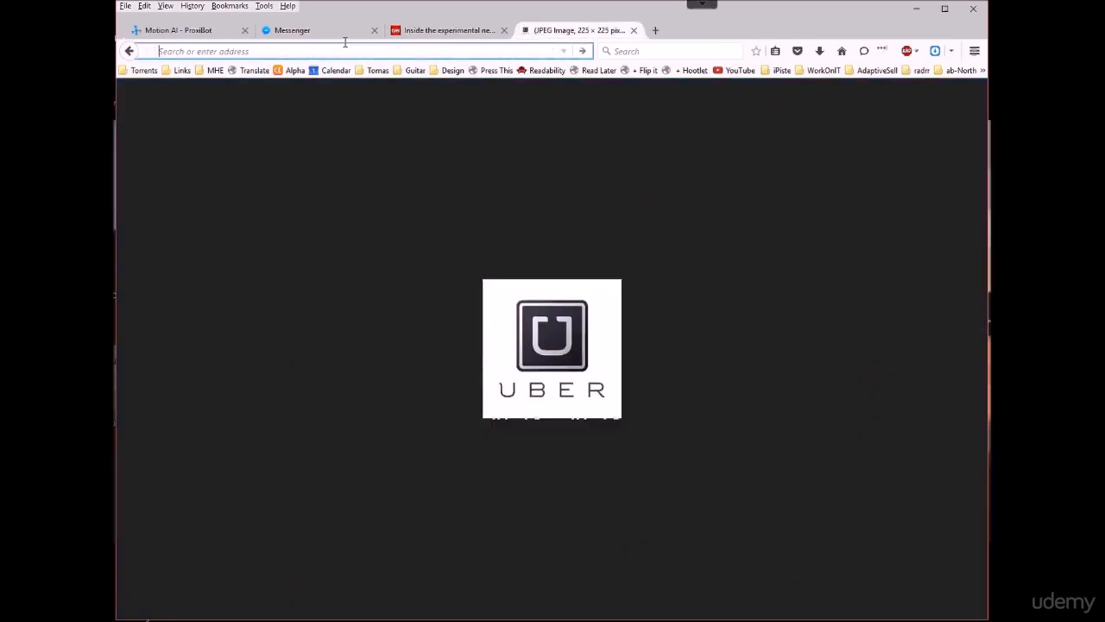
{"action": "type", "text": "top s"}
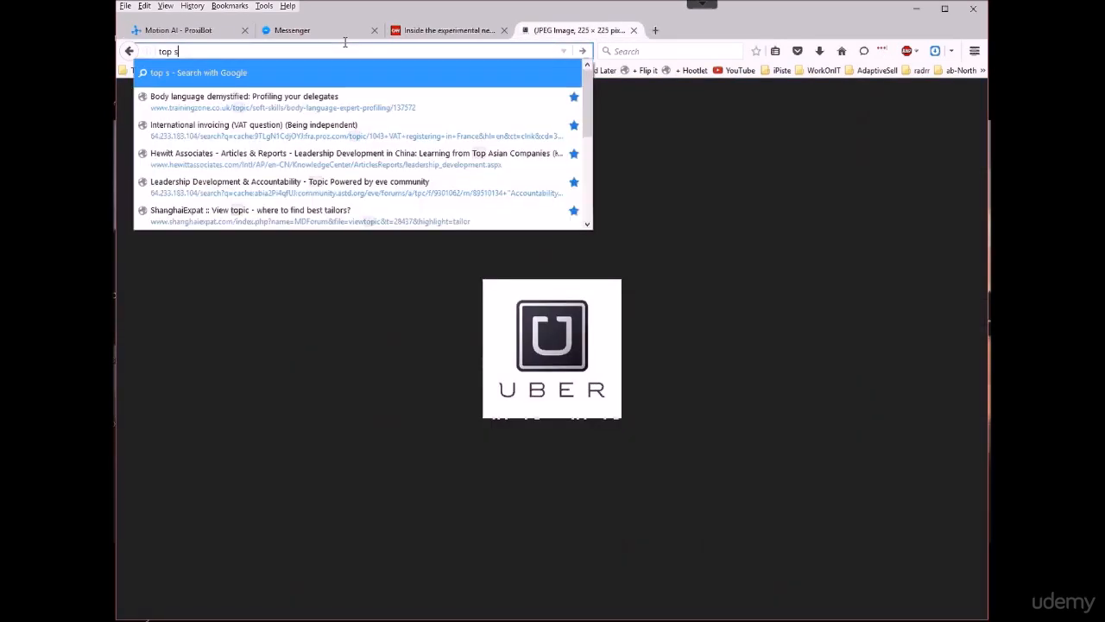
{"action": "type", "text": "ights in He"}
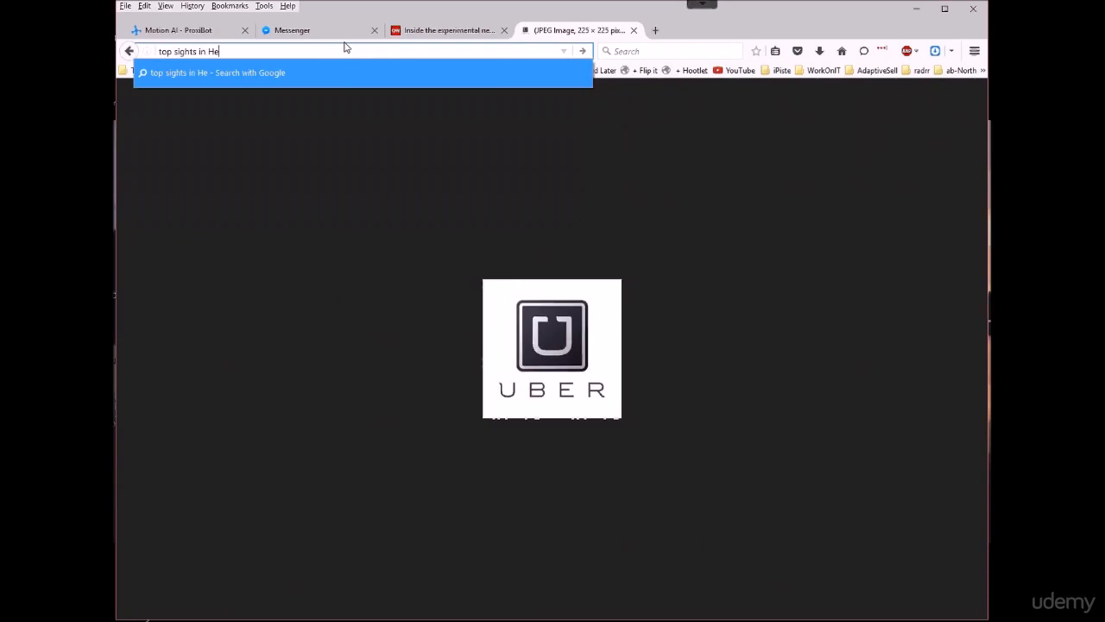
{"action": "type", "text": "lsinki"}
{"action": "key", "text": "Return"}
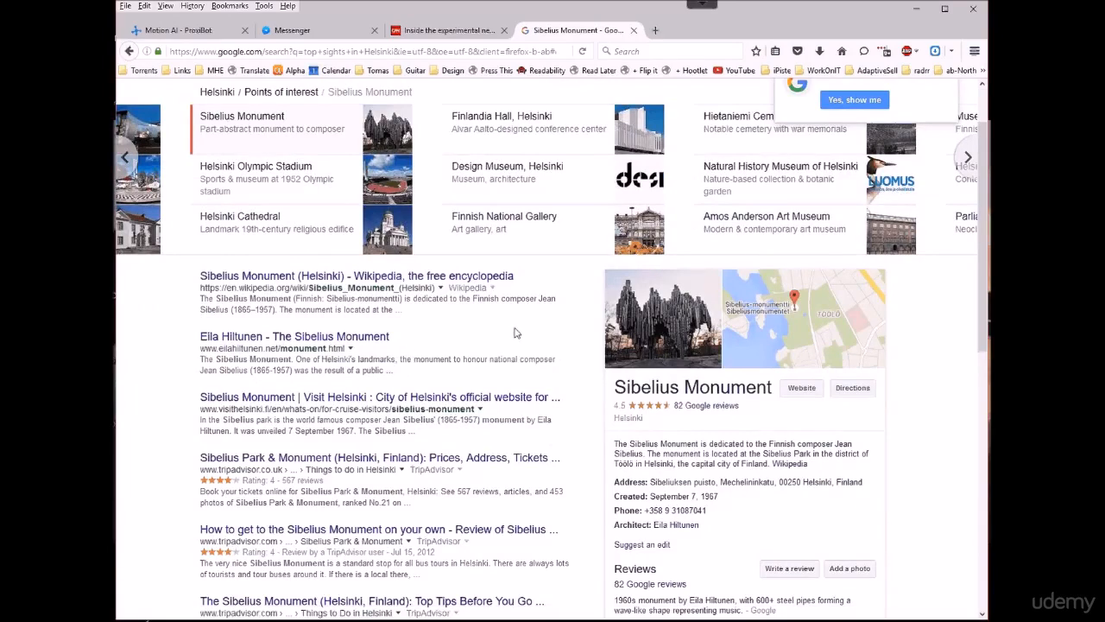
Open the Sibelius Monument picture at full size and copy the address of Sibelius_monument.jpg
{"action": "left_click", "coordinate": [668, 337]}
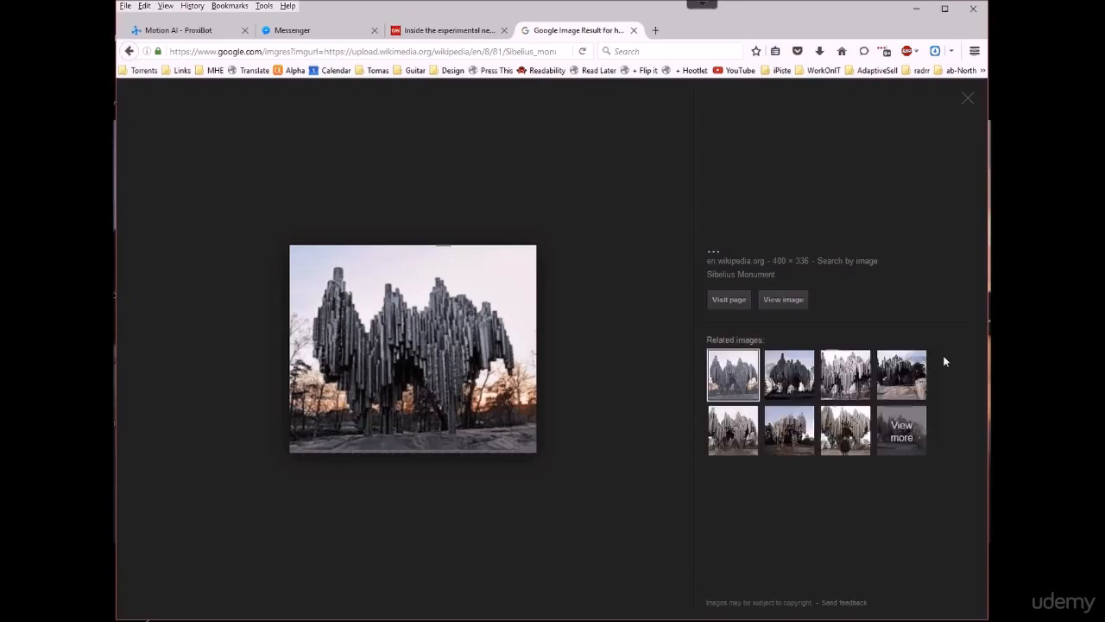
{"action": "left_click", "coordinate": [783, 298]}
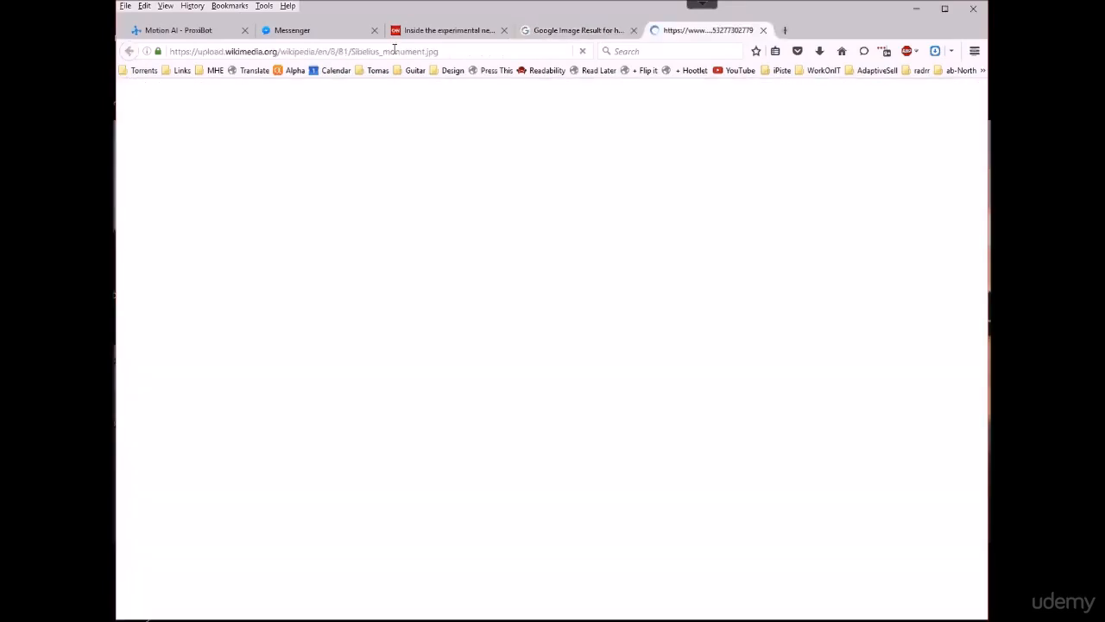
{"action": "left_click", "coordinate": [379, 52]}
{"action": "right_click", "coordinate": [380, 54]}
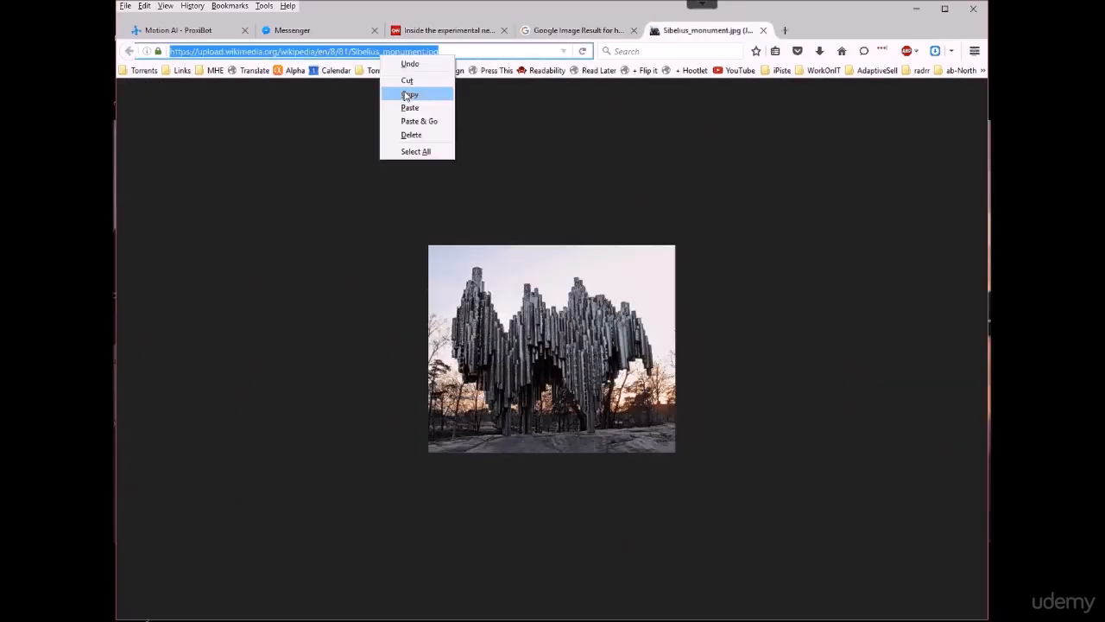
{"action": "left_click", "coordinate": [406, 96]}
Return to the ProxiBot editor and paste the copied Sibelius Monument address as the Sights card's image URL
{"action": "left_click", "coordinate": [178, 31]}
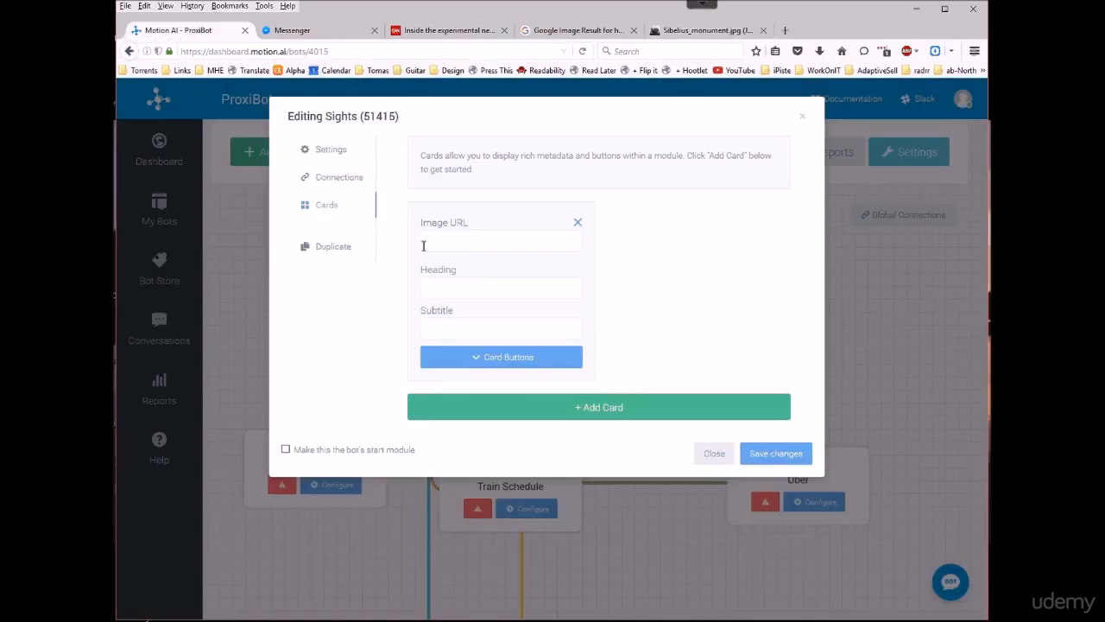
{"action": "right_click", "coordinate": [423, 245]}
{"action": "left_click", "coordinate": [483, 297]}
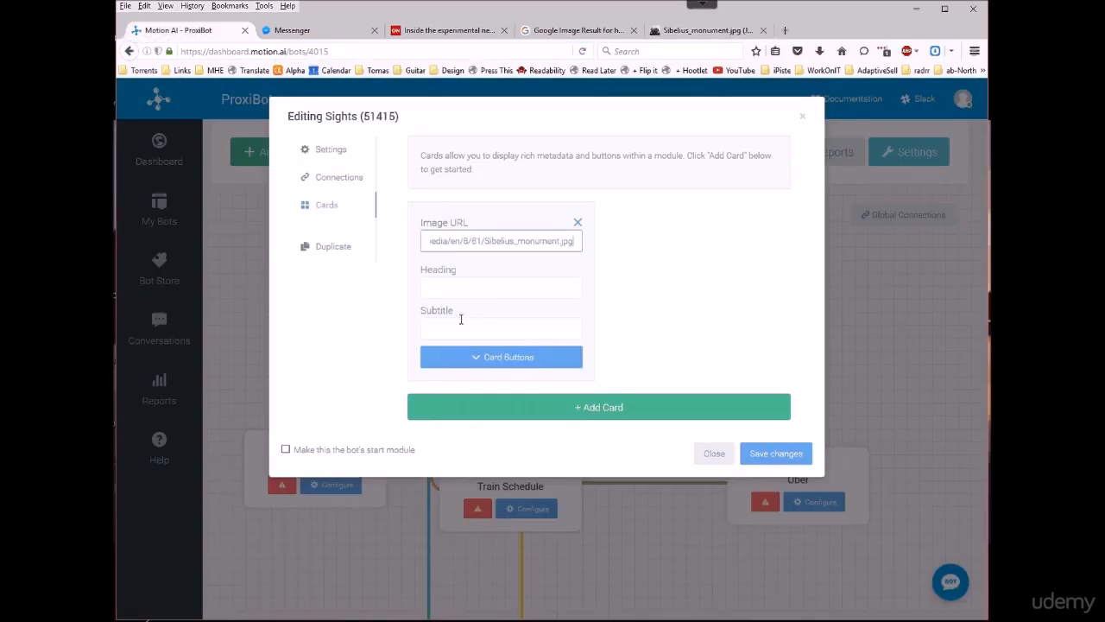
{"action": "left_click", "coordinate": [476, 290]}
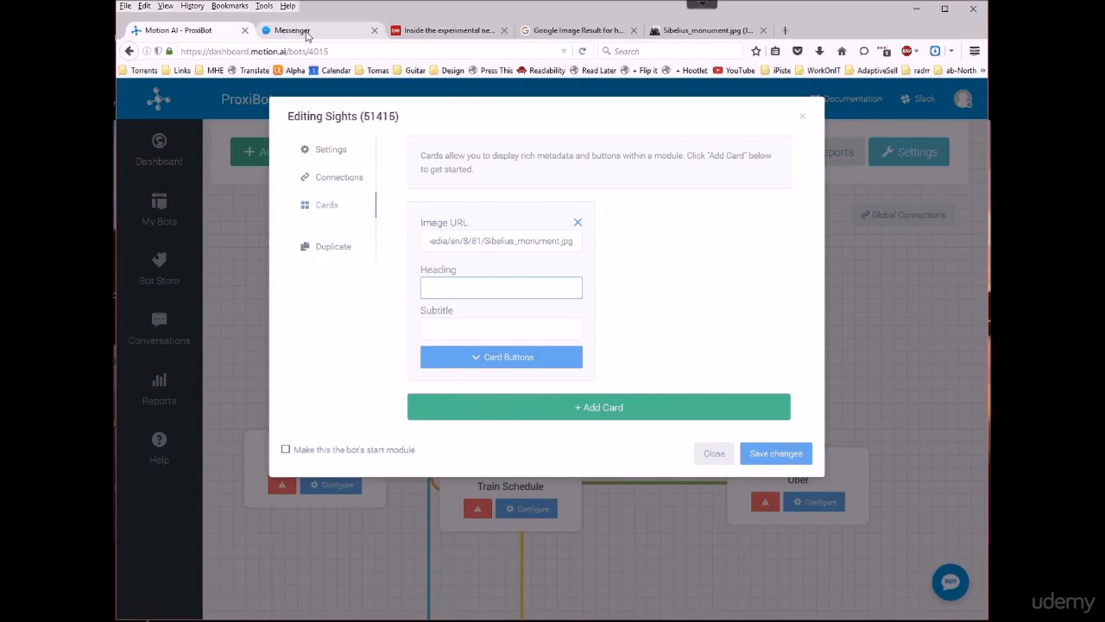
Close the full-size Sibelius_monument.jpg page, return to the search results and copy "Sibelius Monument" from the Wikipedia result's title
{"action": "left_click", "coordinate": [706, 31]}
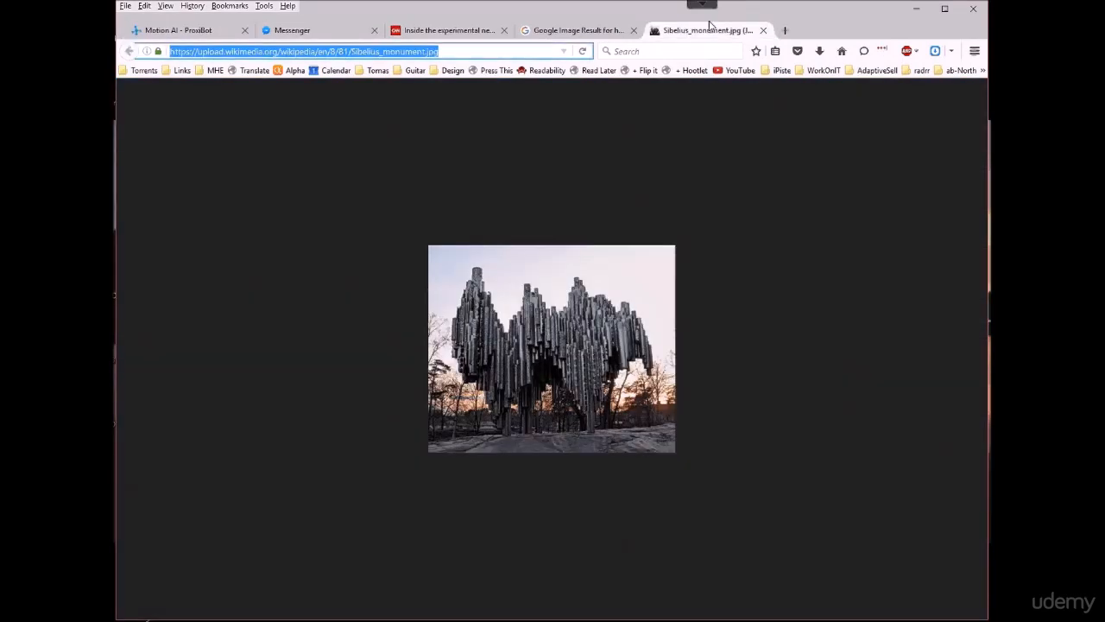
{"action": "key", "text": "ctrl+w"}
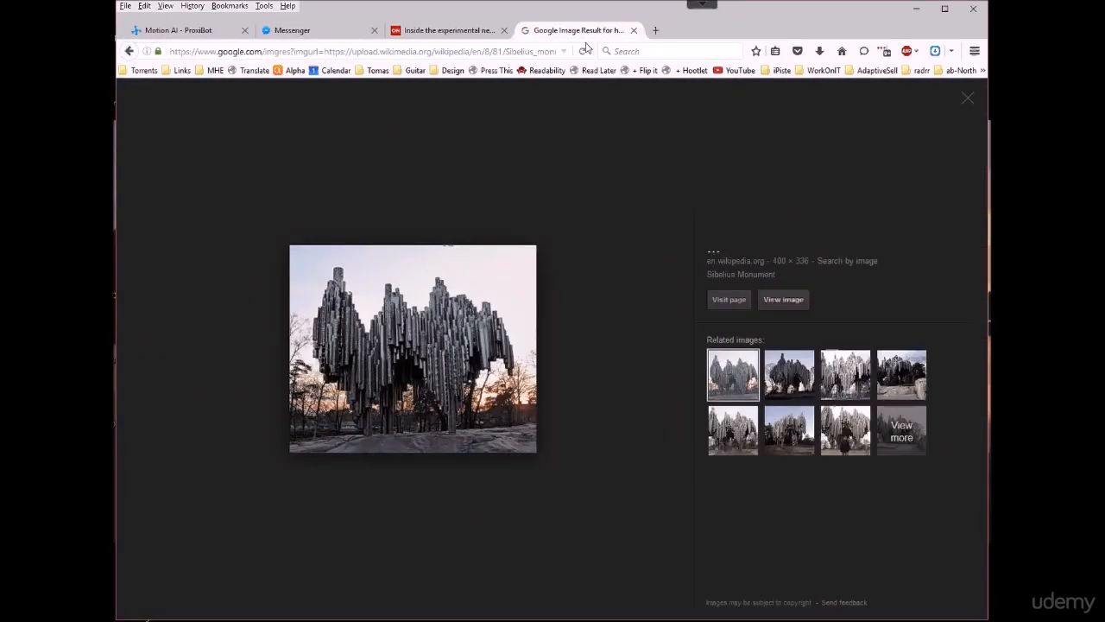
{"action": "left_click", "coordinate": [131, 52]}
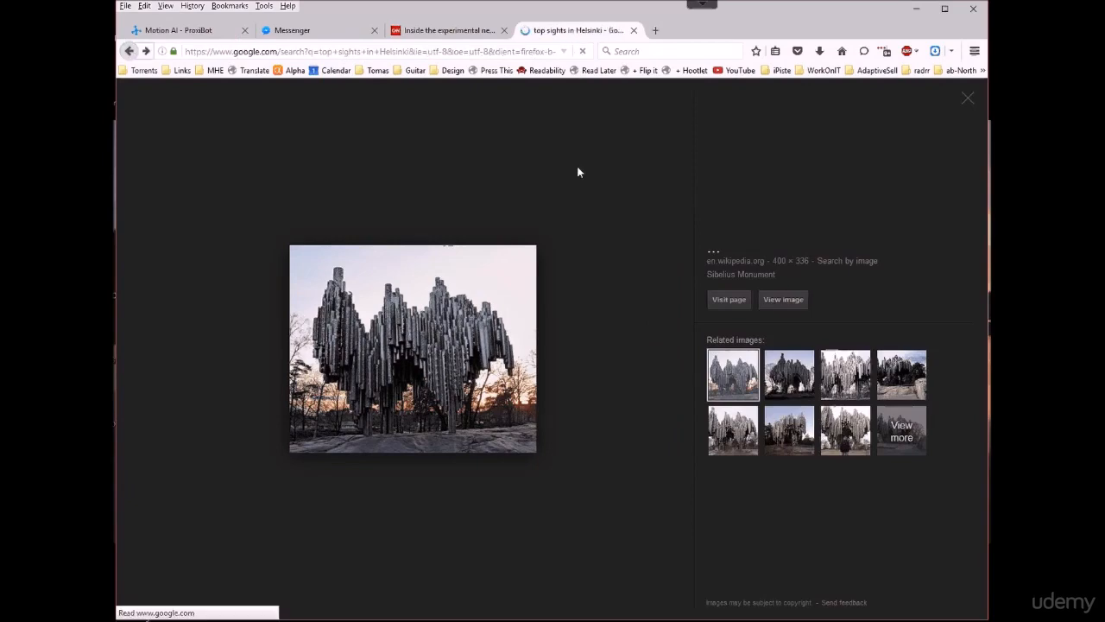
{"action": "left_click_drag", "start_coordinate": [197, 351], "coordinate": [298, 355]}
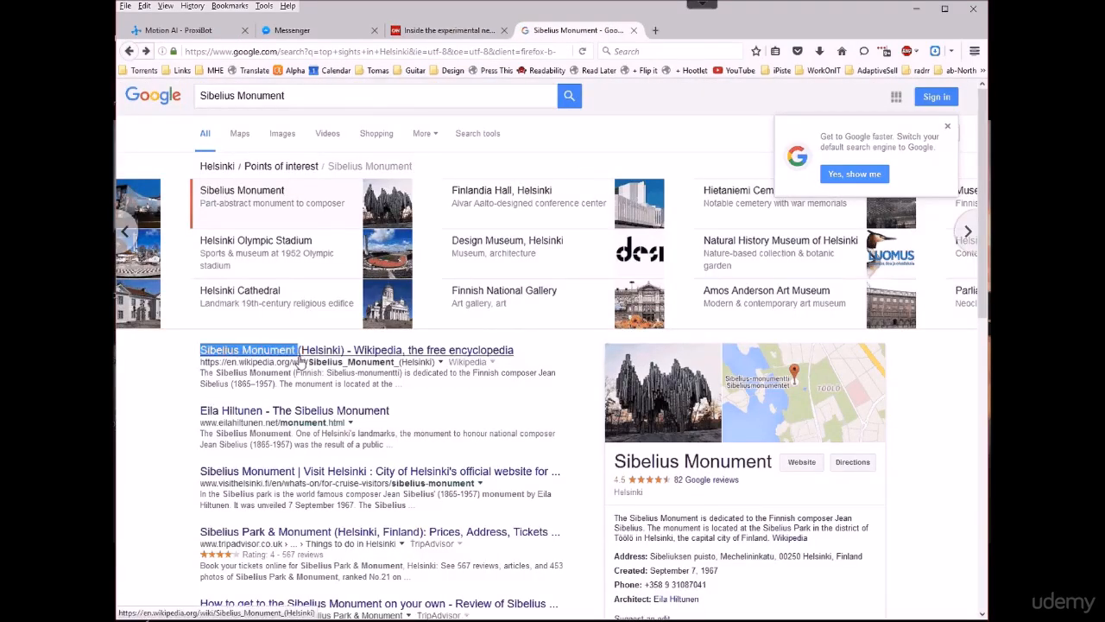
{"action": "right_click", "coordinate": [281, 355]}
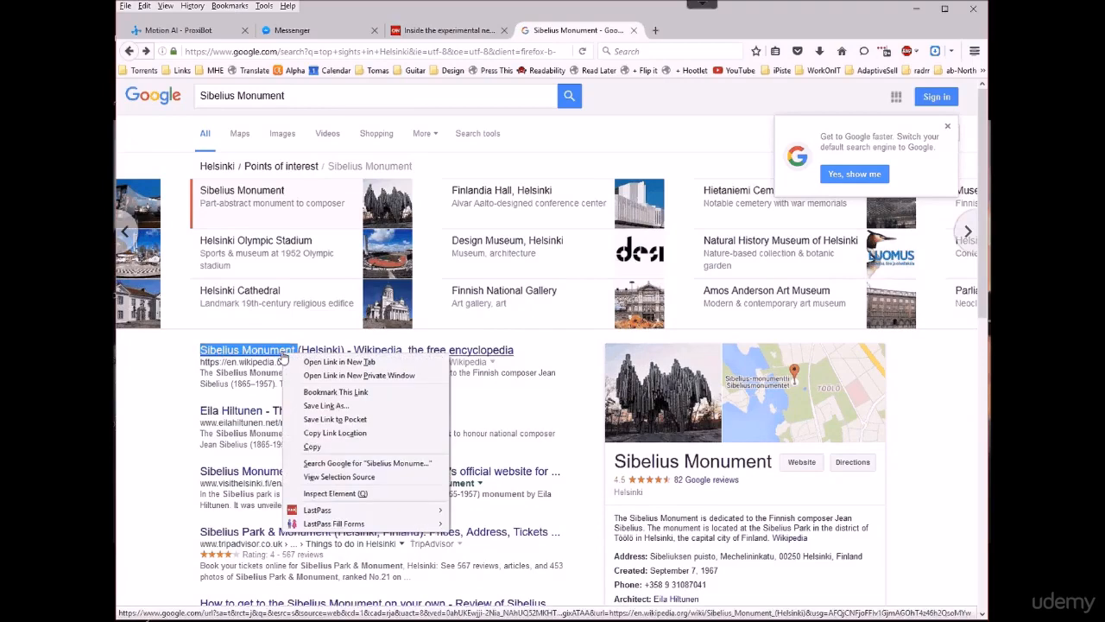
{"action": "left_click", "coordinate": [313, 446]}
Back in the ProxiBot editor, paste "Sibelius Monument" as the Sights card's heading and save the module
{"action": "left_click", "coordinate": [184, 32]}
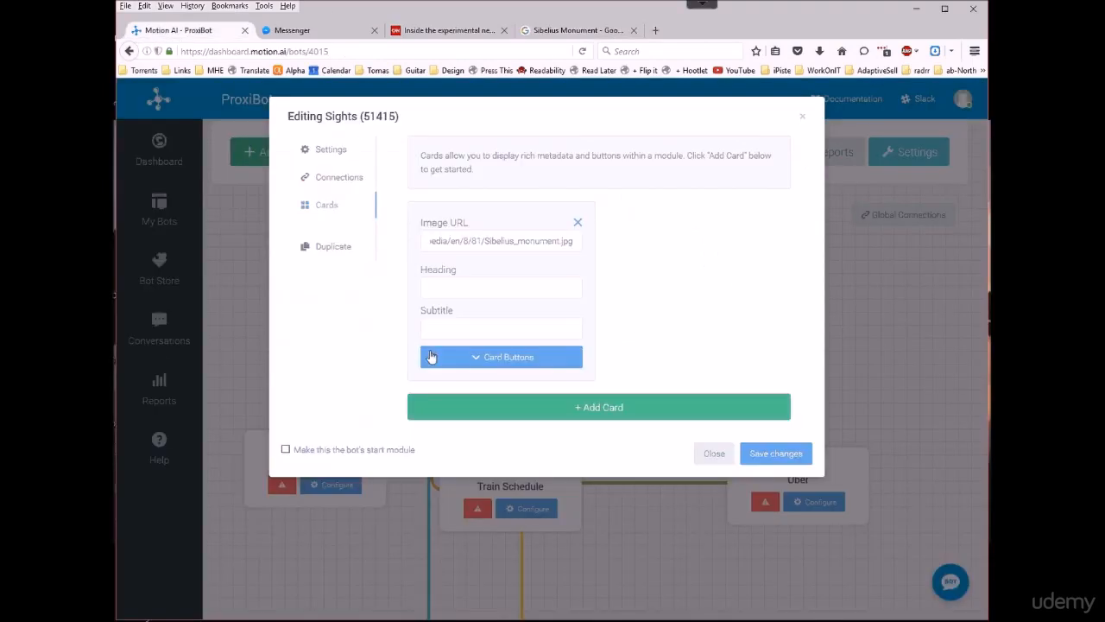
{"action": "right_click", "coordinate": [452, 291]}
{"action": "left_click", "coordinate": [512, 346]}
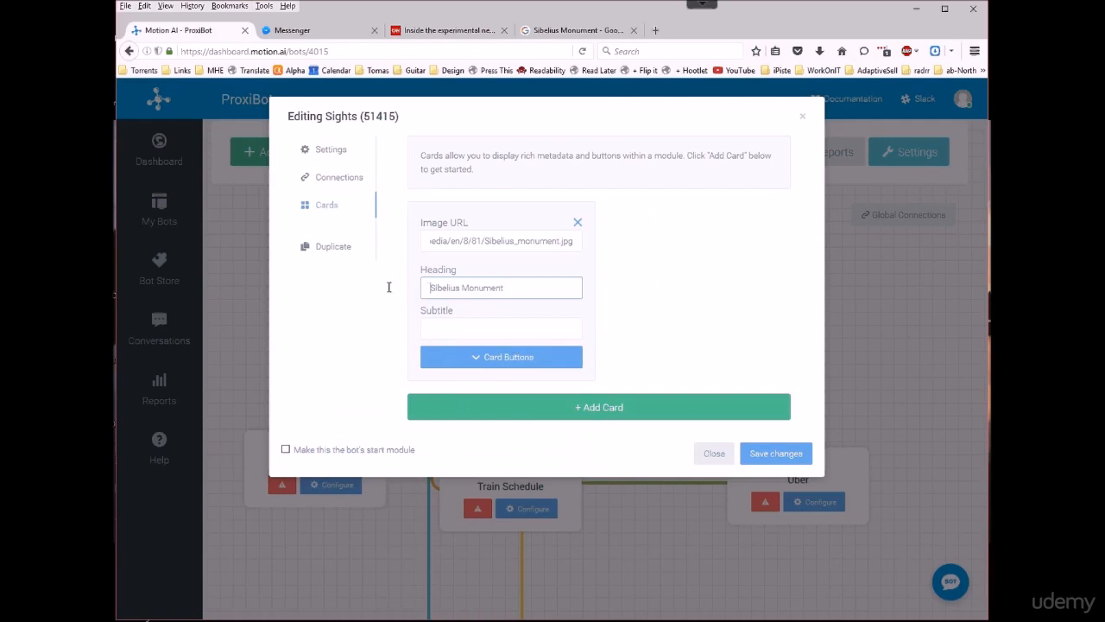
{"action": "left_click", "coordinate": [481, 329]}
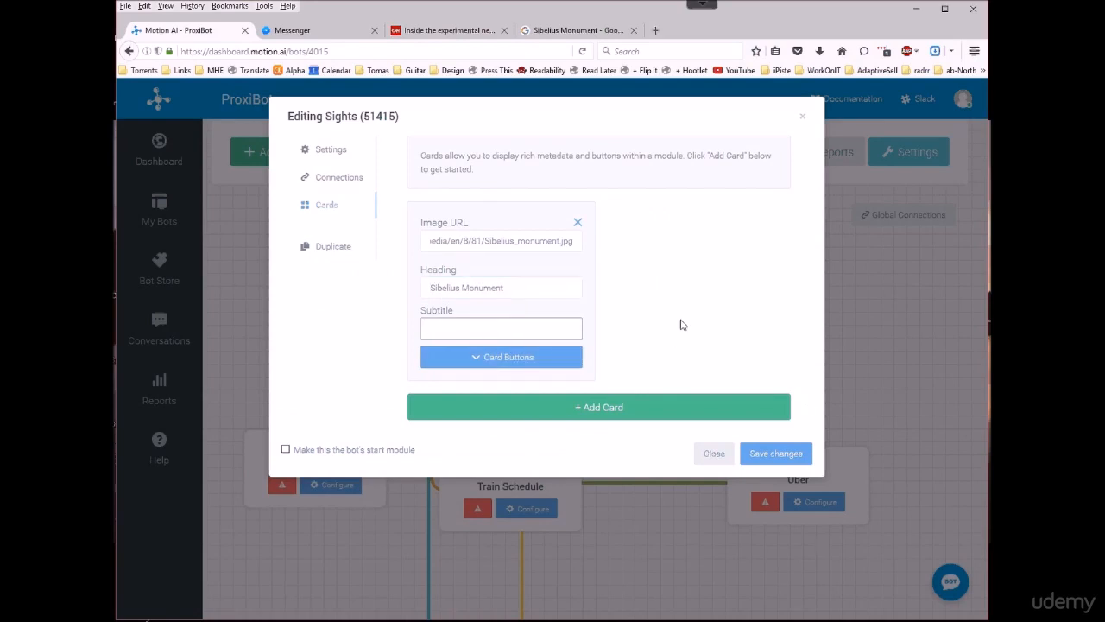
{"action": "left_click", "coordinate": [782, 453]}
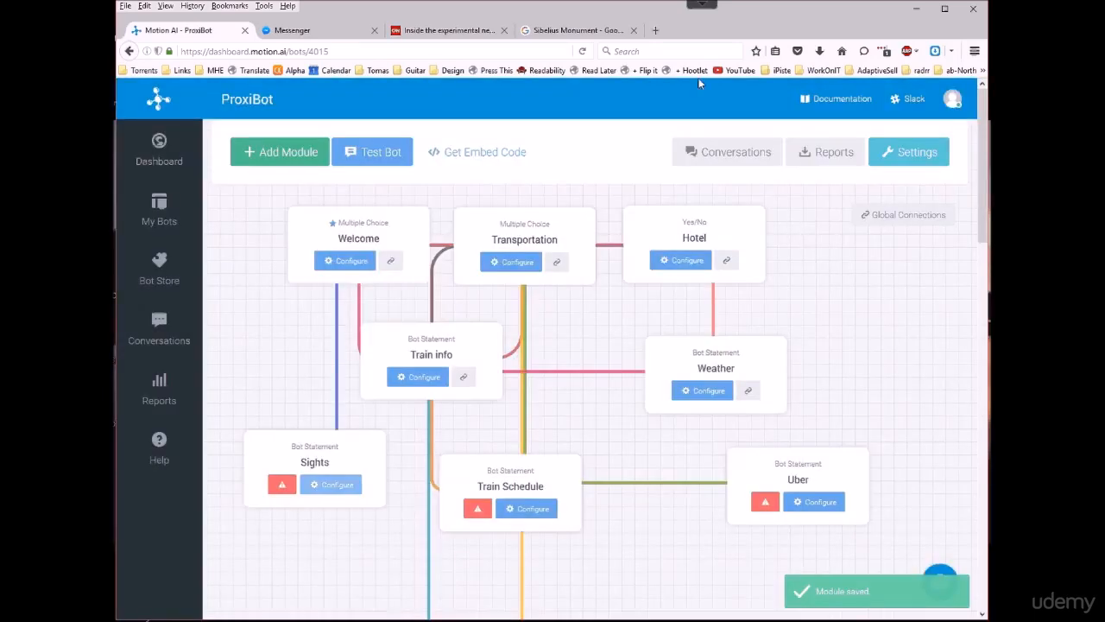
Test the bot by answering its welcome question with 3 to check the Sights card, and close the chat
{"action": "left_click", "coordinate": [385, 159]}
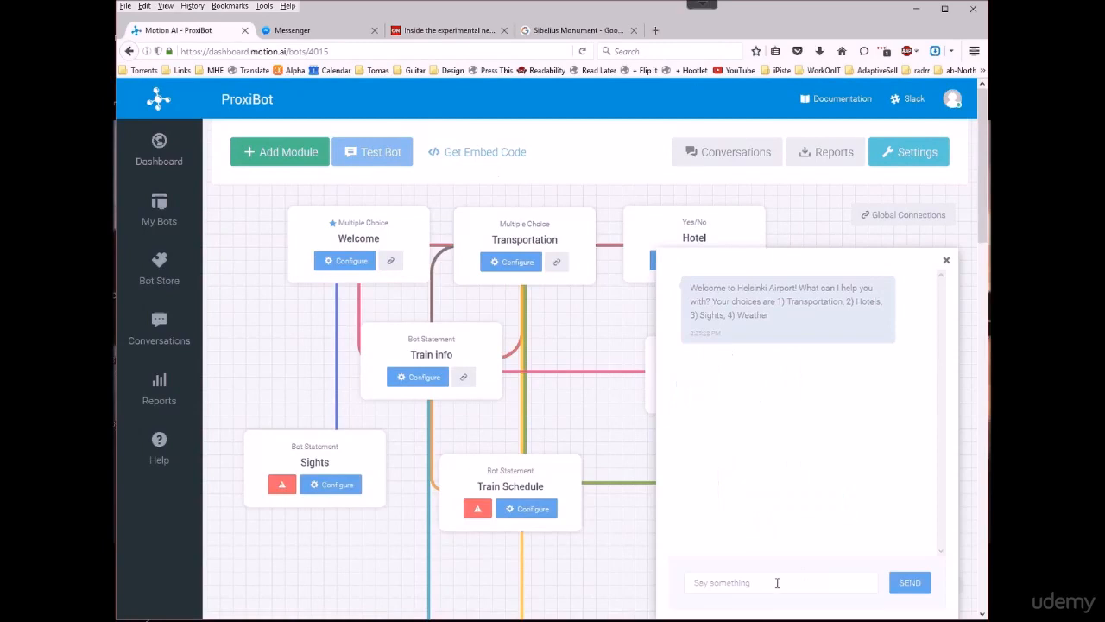
{"action": "left_click", "coordinate": [780, 582]}
{"action": "type", "text": "3"}
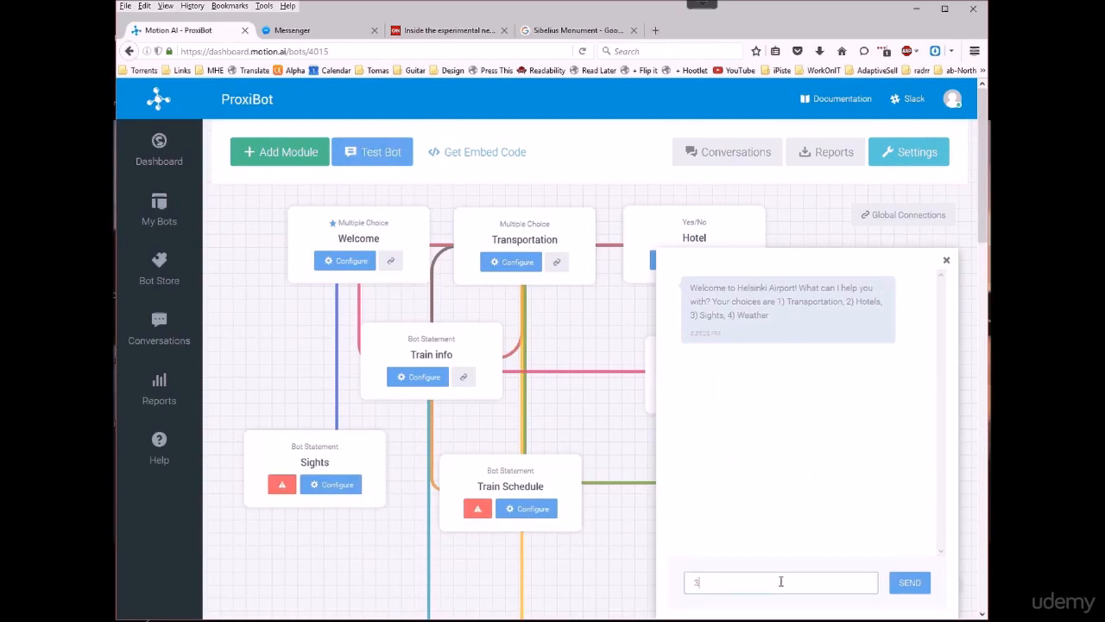
{"action": "key", "text": "Return"}
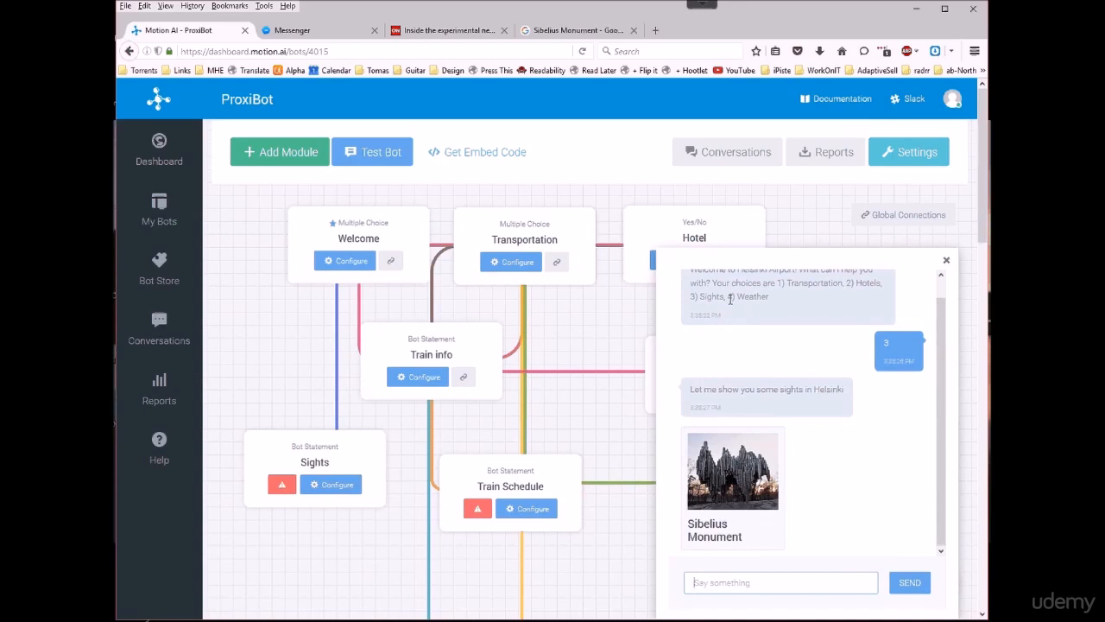
{"action": "left_click", "coordinate": [946, 259]}
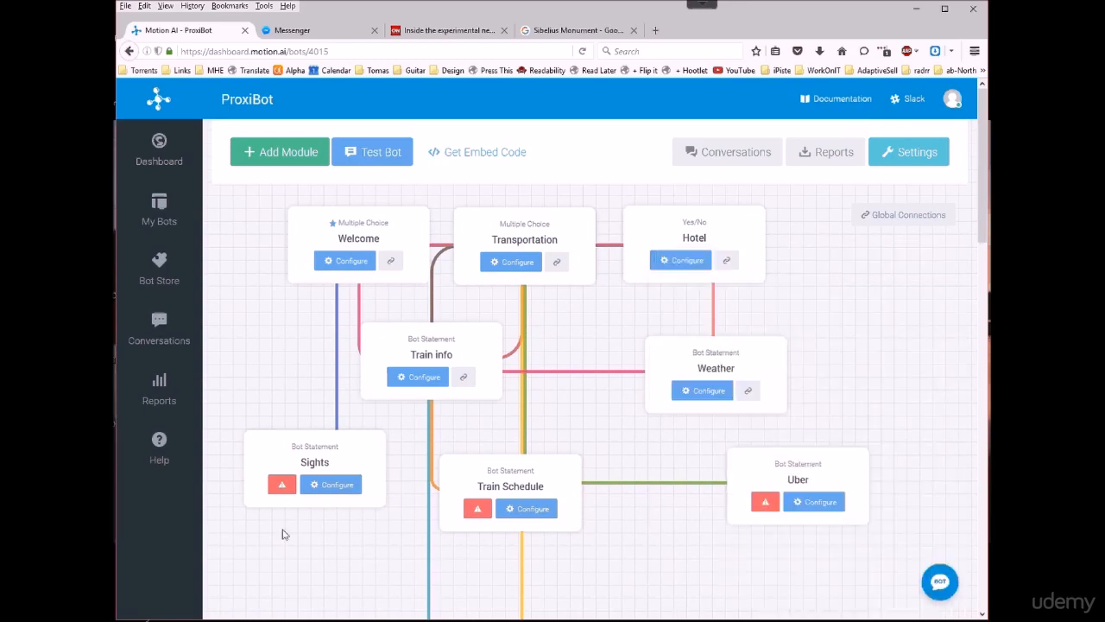
Reopen the Sights module's Sibelius Monument card and expand the settings of its Button 1
{"action": "left_click", "coordinate": [337, 485]}
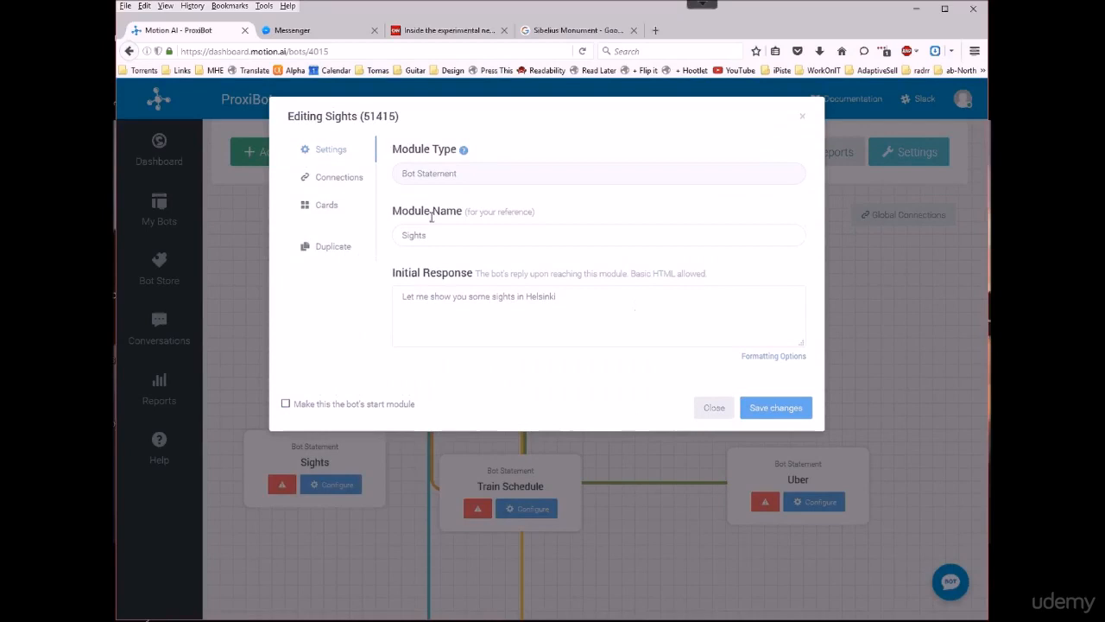
{"action": "left_click", "coordinate": [326, 205]}
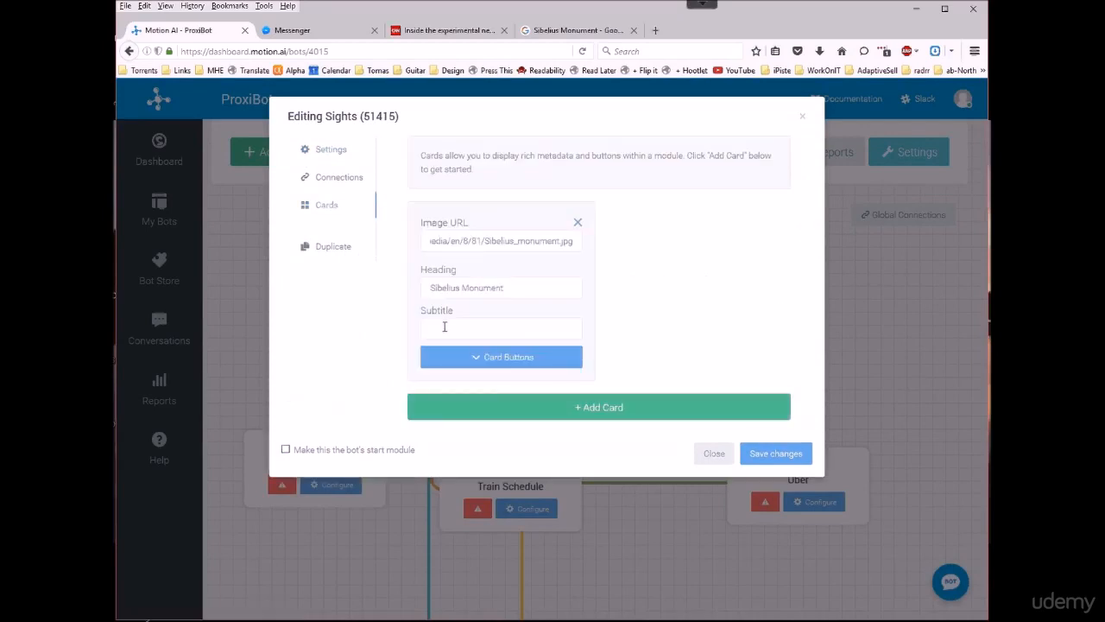
{"action": "left_click", "coordinate": [501, 356]}
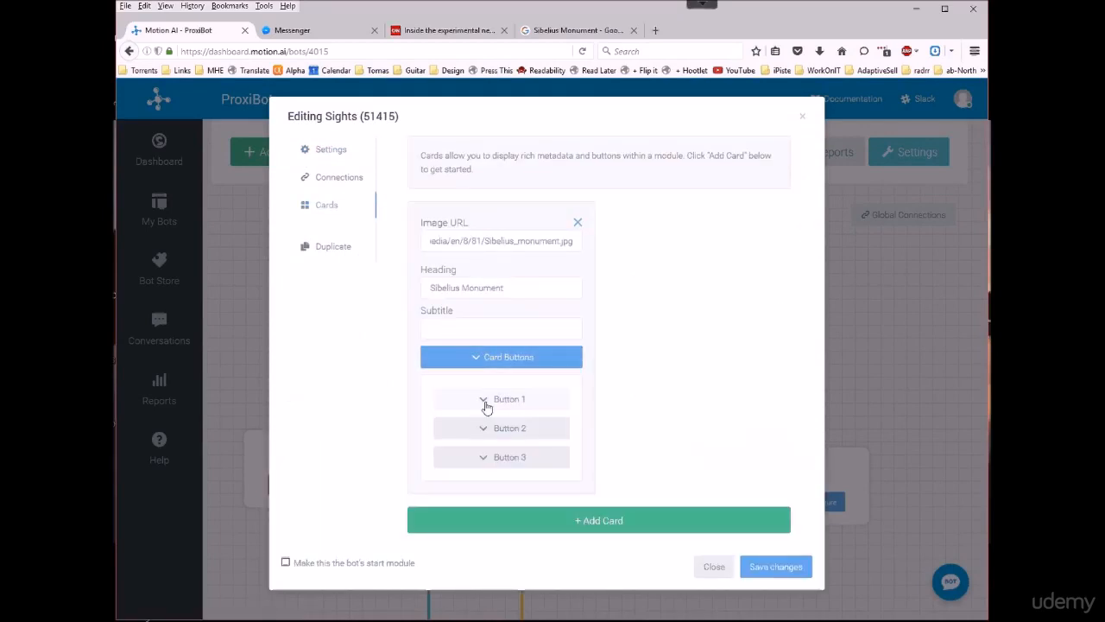
{"action": "left_click", "coordinate": [484, 400]}
{"action": "scroll", "coordinate": [609, 432], "scroll_direction": "down", "scroll_amount": 2}
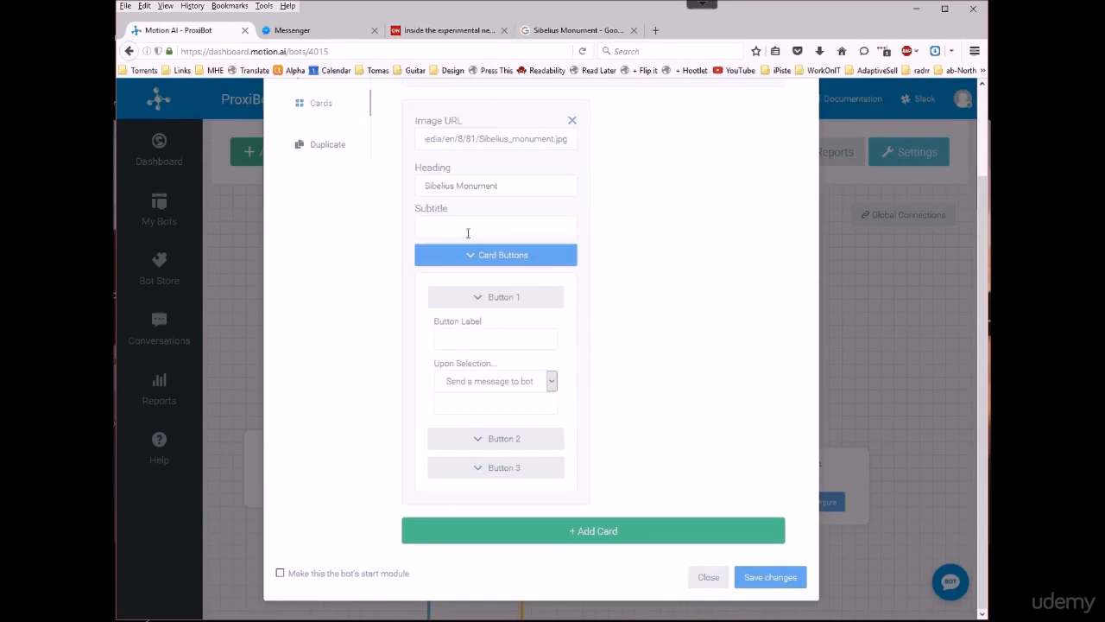
In the Sibelius Monument search results, copy the sentence "The Sibelius Monument is dedicated to the Finnish composer Jean Sibelius."
{"action": "left_click", "coordinate": [574, 31]}
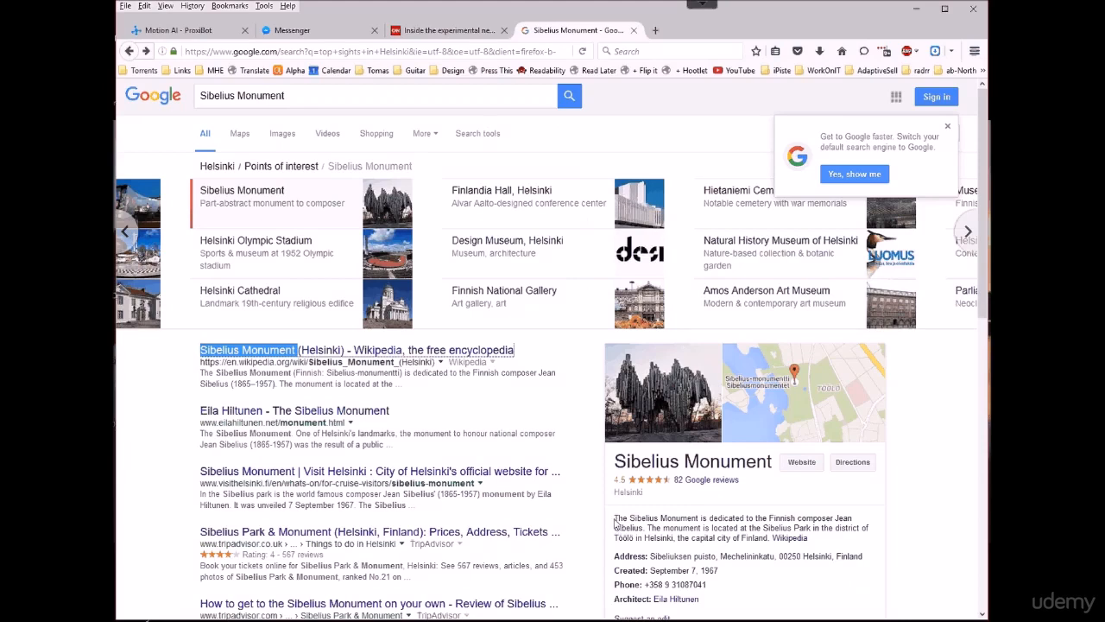
{"action": "left_click_drag", "start_coordinate": [614, 518], "coordinate": [646, 528]}
{"action": "right_click", "coordinate": [646, 528]}
{"action": "left_click", "coordinate": [669, 536]}
Return to the ProxiBot editor and paste the copied sentence as the Sibelius Monument card's subtitle
{"action": "left_click", "coordinate": [177, 30]}
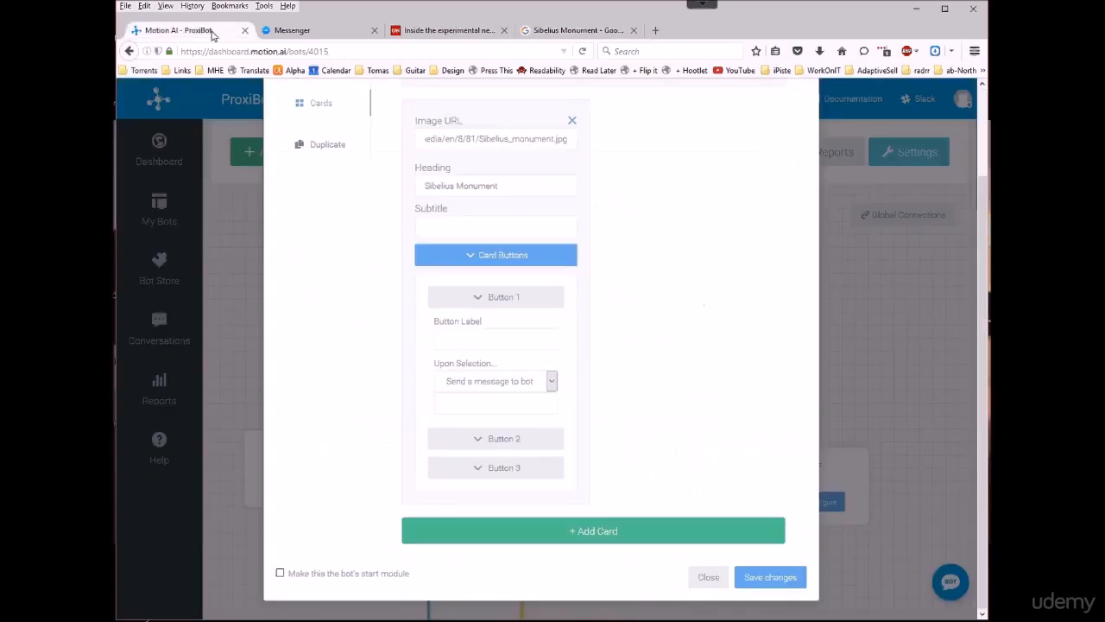
{"action": "right_click", "coordinate": [487, 338]}
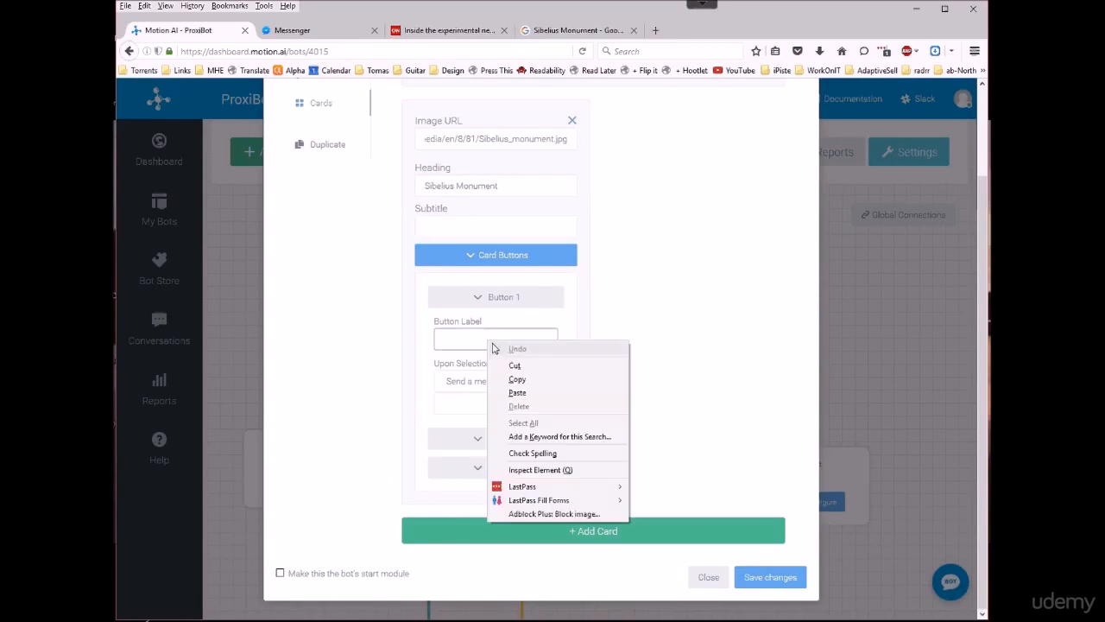
{"action": "left_click", "coordinate": [490, 225]}
{"action": "right_click", "coordinate": [489, 224]}
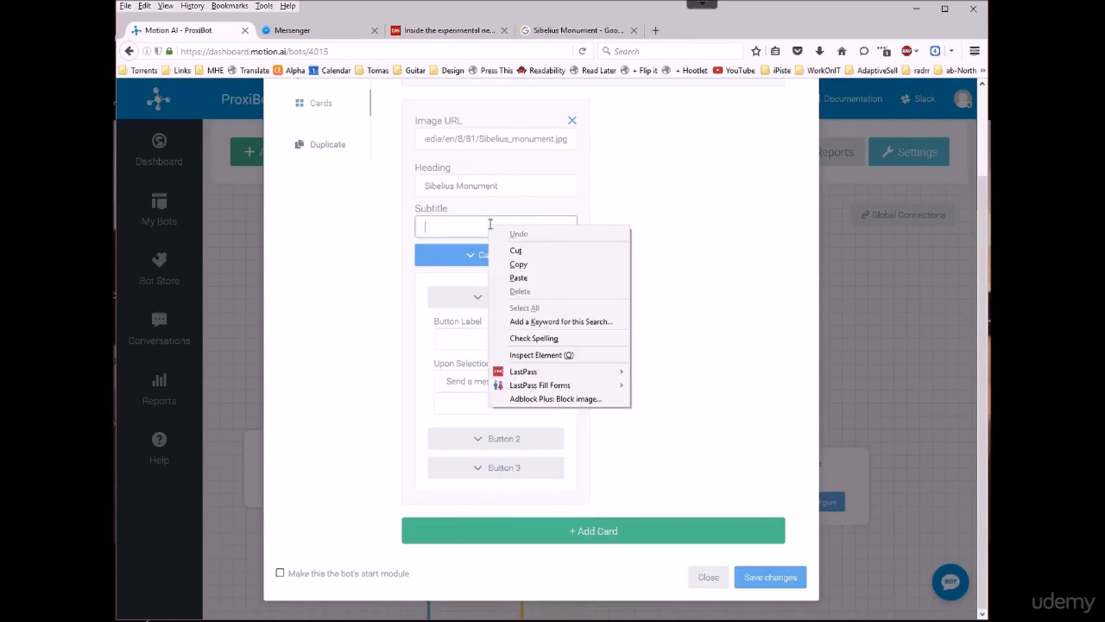
{"action": "left_click", "coordinate": [561, 278]}
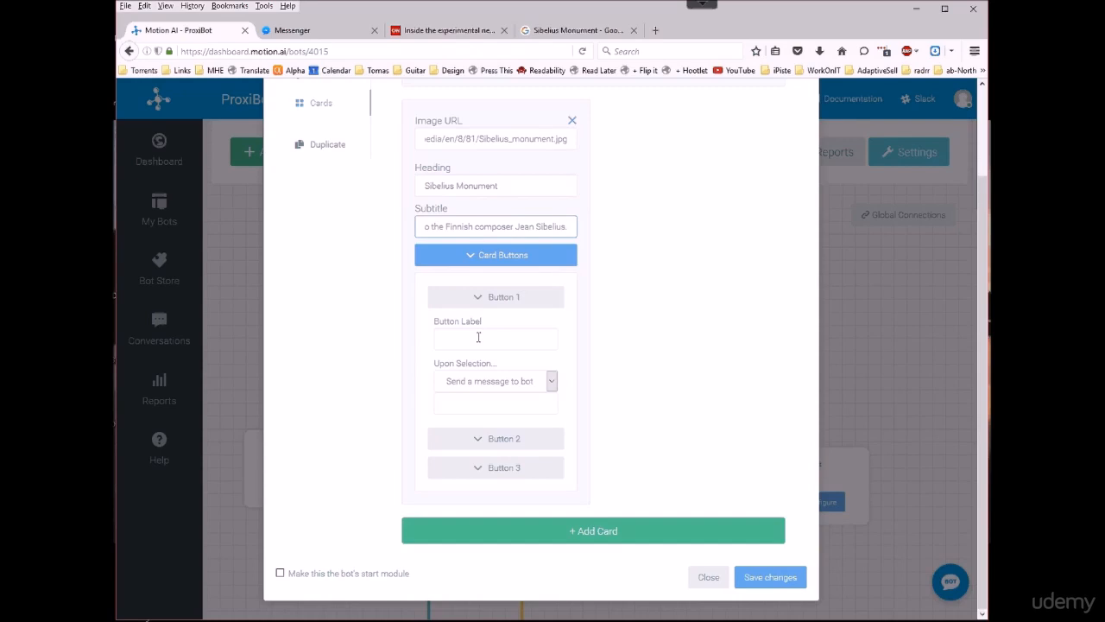
Open the Wikipedia article Sibelius Monument (Helsinki) from the search results and copy its address
{"action": "left_click", "coordinate": [563, 33]}
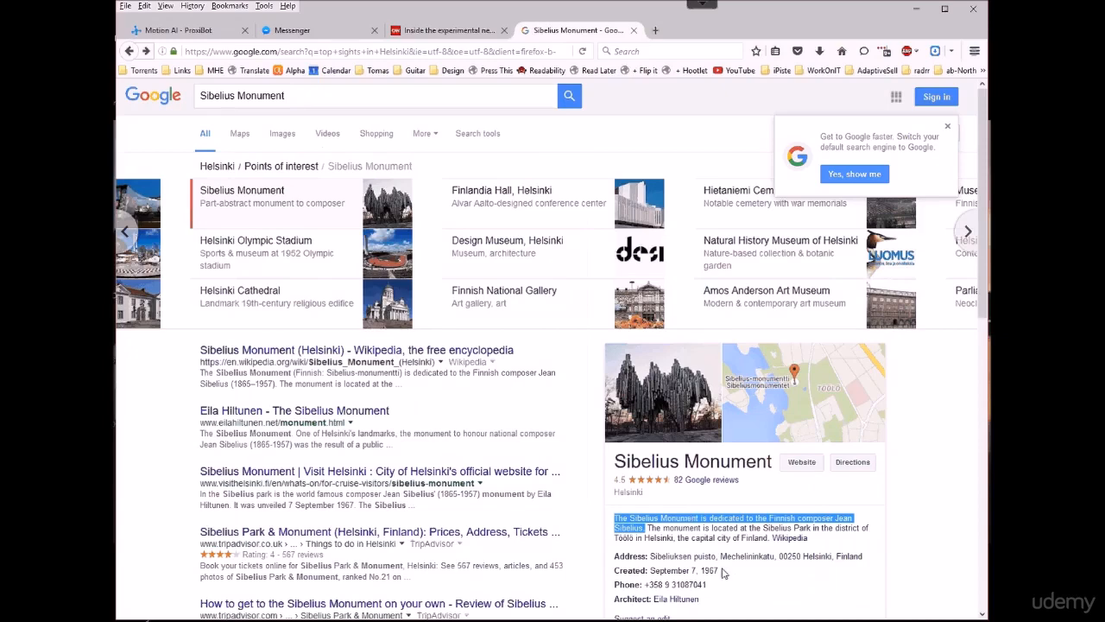
{"action": "left_click", "coordinate": [435, 352]}
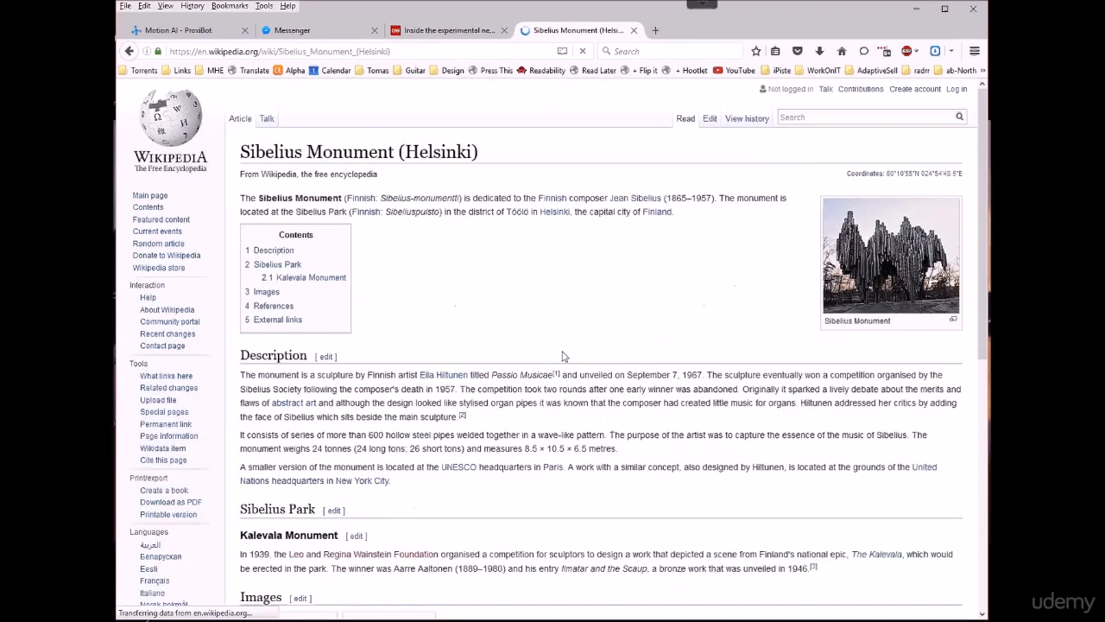
{"action": "left_click", "coordinate": [283, 51]}
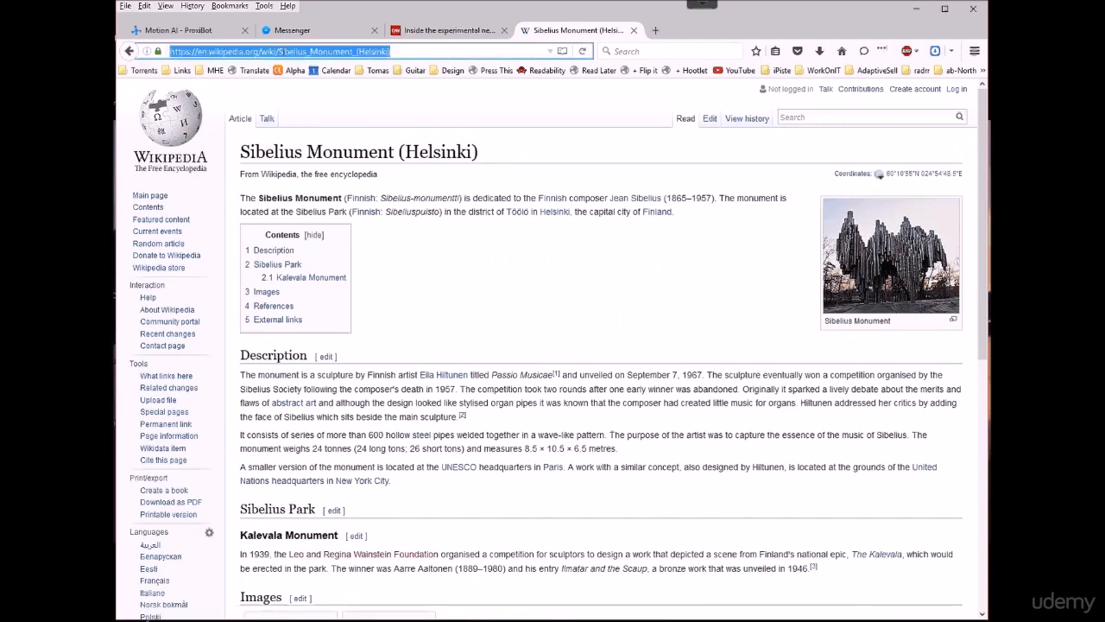
{"action": "right_click", "coordinate": [284, 51]}
{"action": "left_click", "coordinate": [290, 89]}
In the ProxiBot editor, label the card's Button 1 "More info", make it go to the copied Wikipedia URL, and save the module
{"action": "left_click", "coordinate": [177, 31]}
{"action": "left_click", "coordinate": [483, 337]}
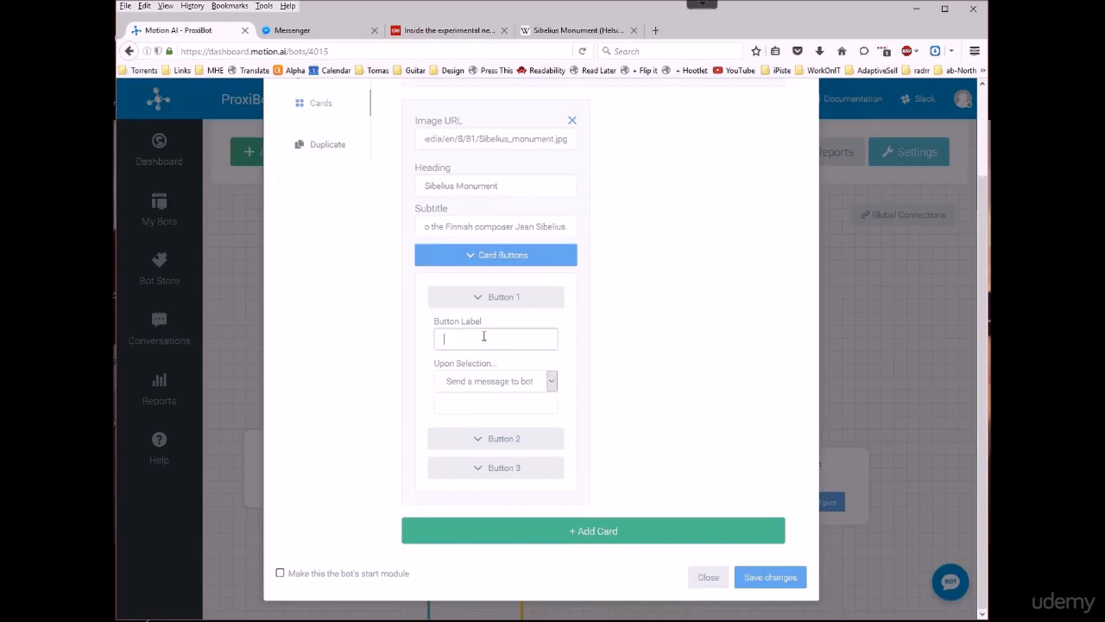
{"action": "type", "text": "More info"}
{"action": "left_click", "coordinate": [549, 381]}
{"action": "left_click", "coordinate": [469, 408]}
{"action": "right_click", "coordinate": [471, 413]}
{"action": "left_click", "coordinate": [498, 462]}
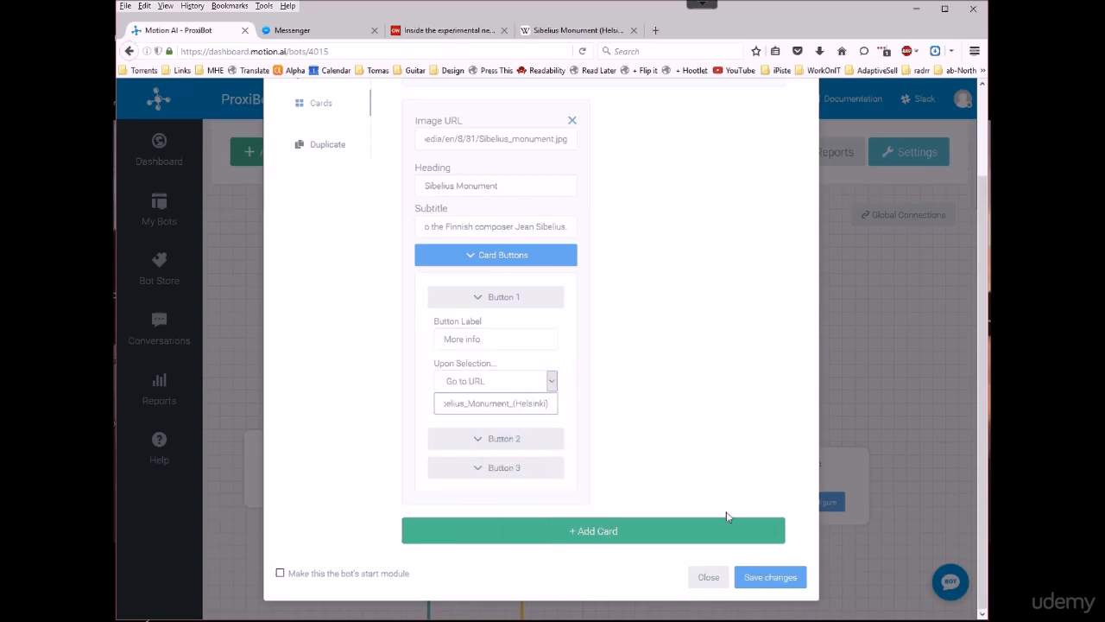
{"action": "left_click", "coordinate": [768, 577]}
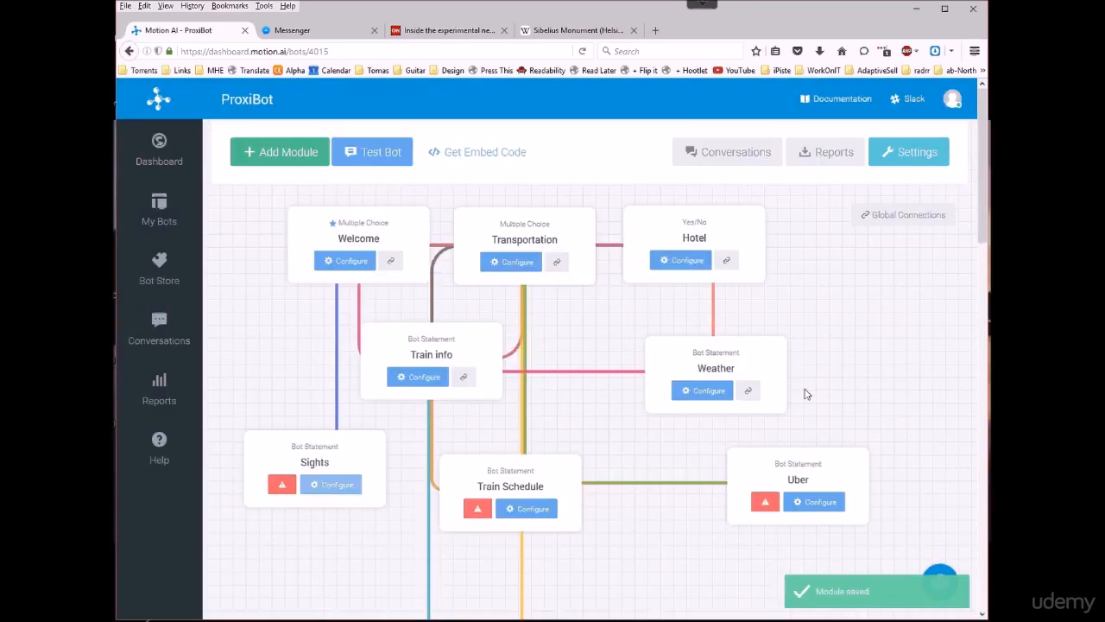
Test the bot with answer 3, follow the card's More info link, and close the article and the chat
{"action": "left_click", "coordinate": [399, 167]}
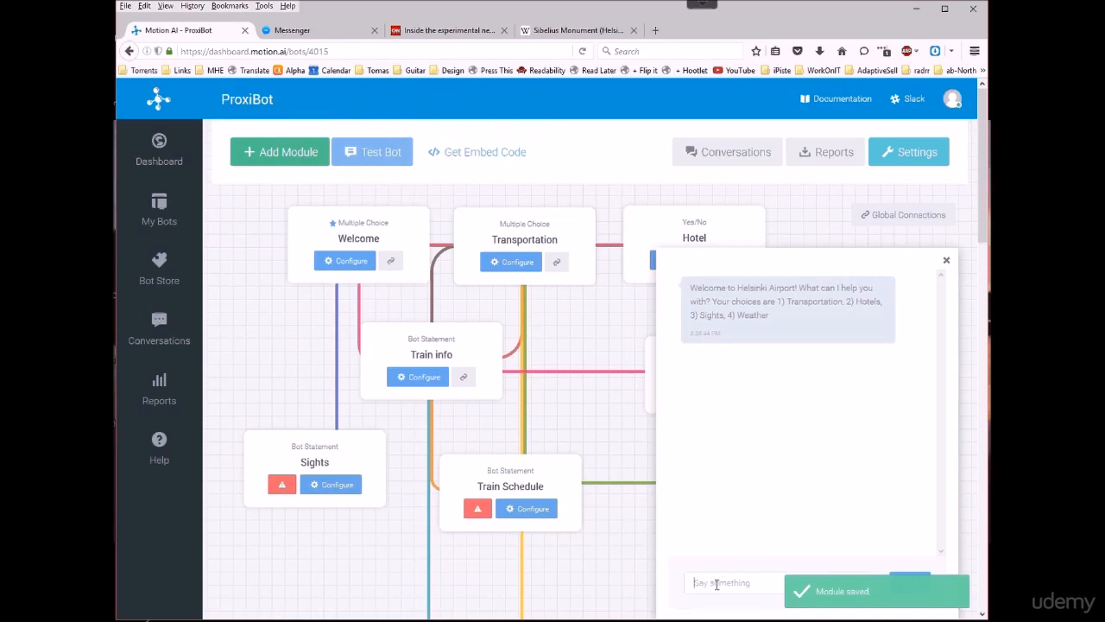
{"action": "left_click", "coordinate": [717, 583]}
{"action": "type", "text": "3"}
{"action": "key", "text": "Return"}
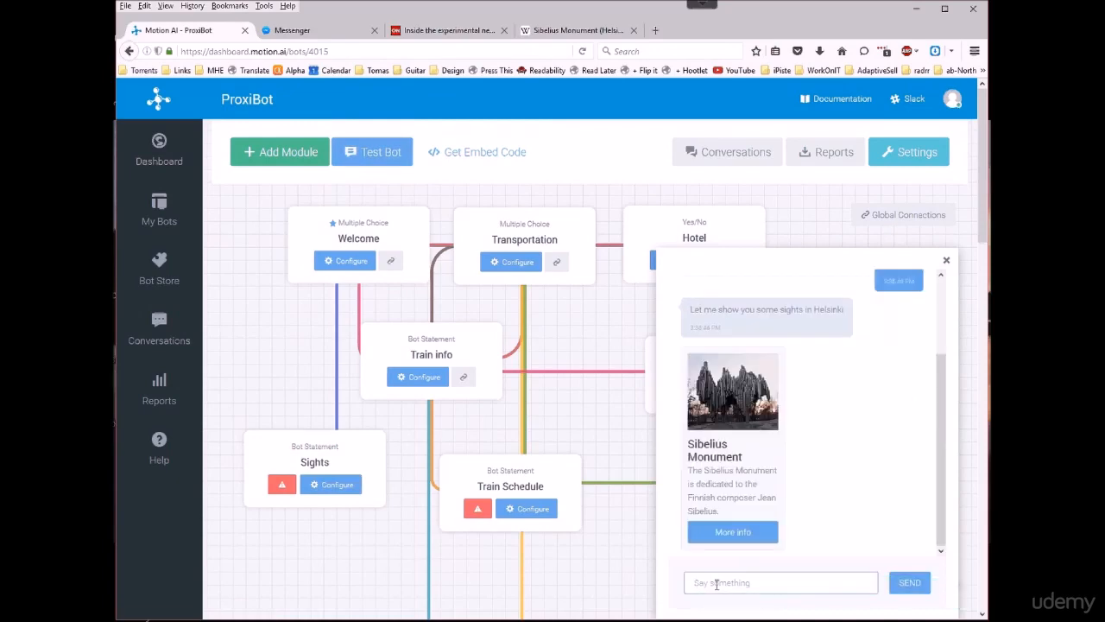
{"action": "left_click", "coordinate": [720, 531]}
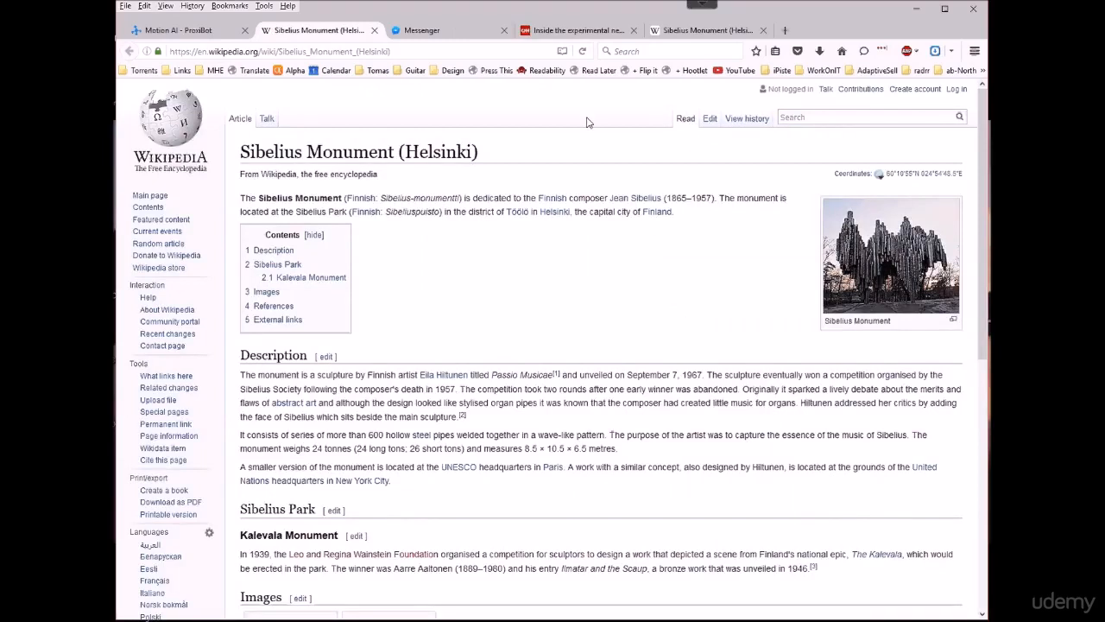
{"action": "left_click", "coordinate": [374, 30]}
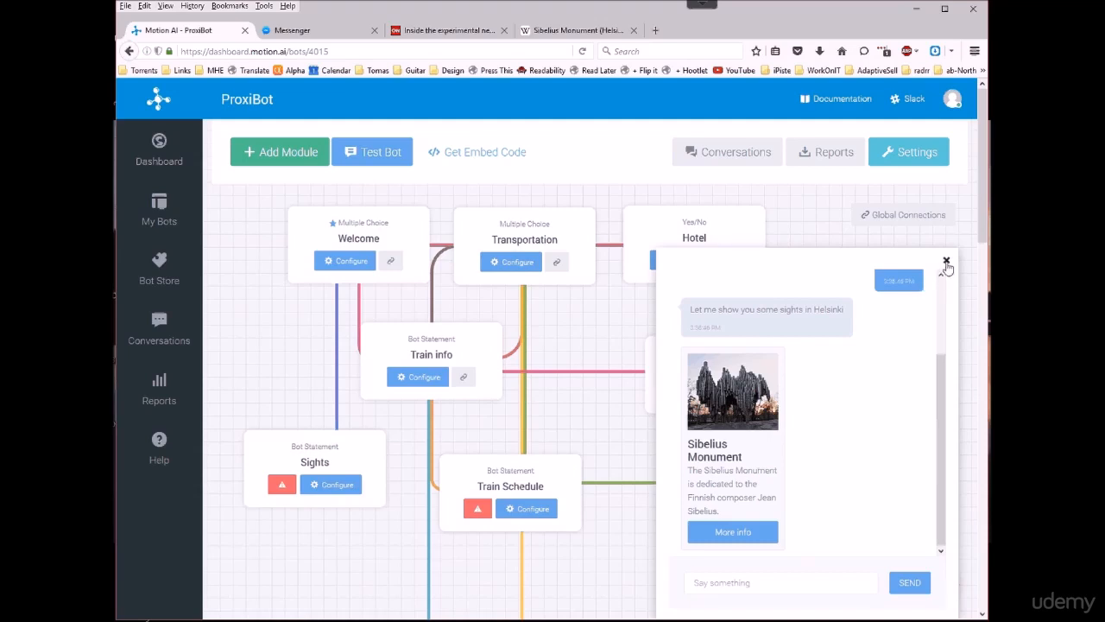
{"action": "left_click", "coordinate": [946, 261]}
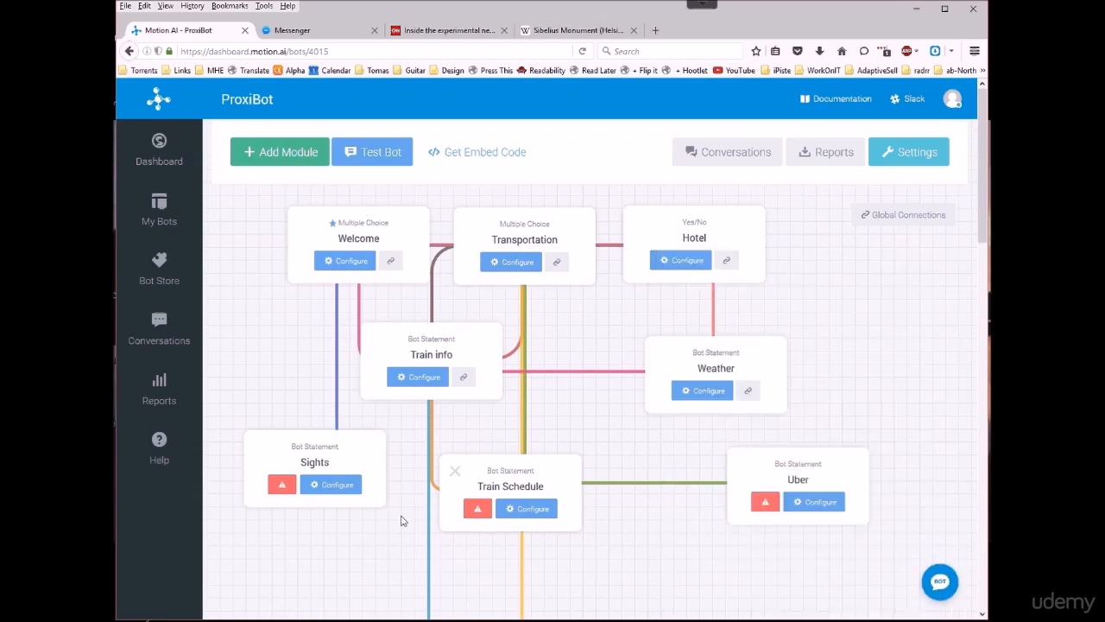
In the Sights module's Sibelius Monument card, label Button 2 "Map" and set its selection action to Go to URL
{"action": "left_click", "coordinate": [324, 485]}
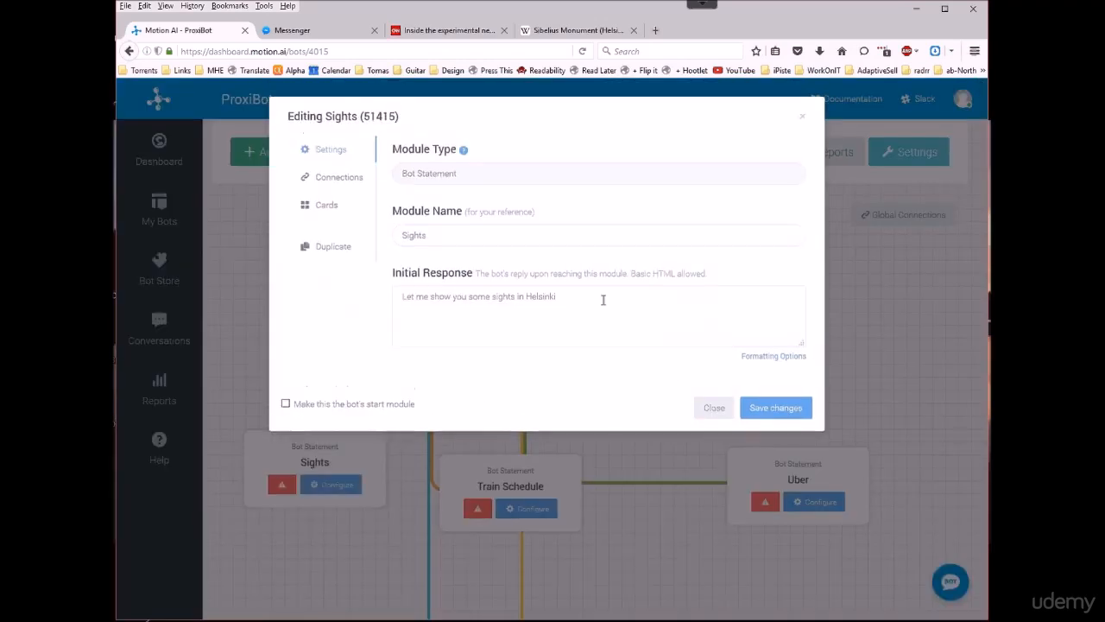
{"action": "left_click", "coordinate": [337, 209]}
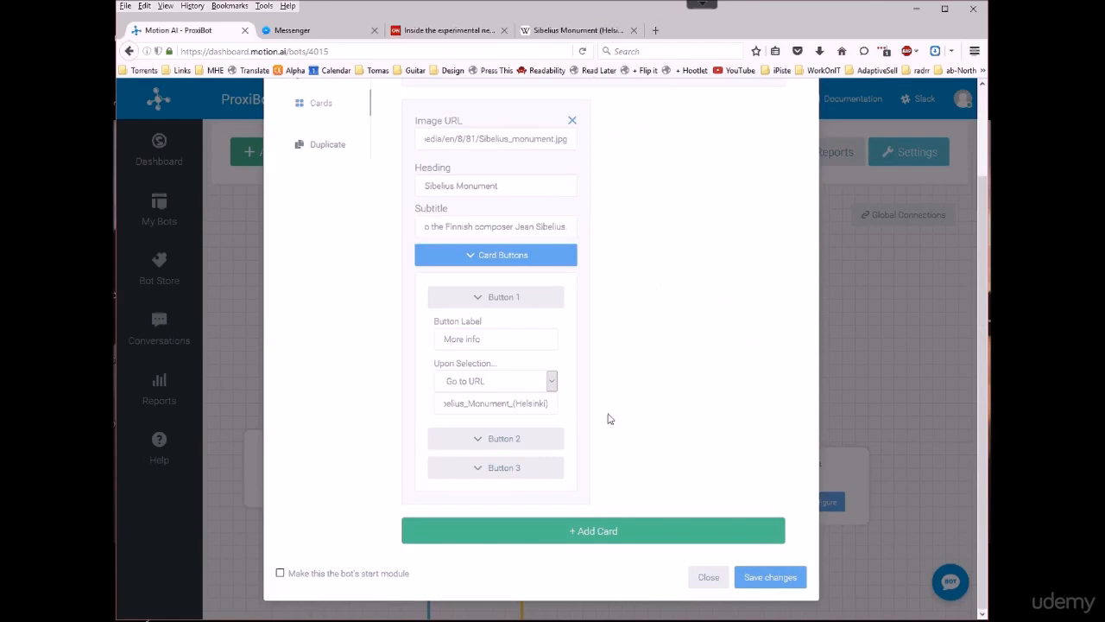
{"action": "left_click", "coordinate": [521, 439]}
{"action": "scroll", "coordinate": [659, 464], "scroll_direction": "down", "scroll_amount": 1}
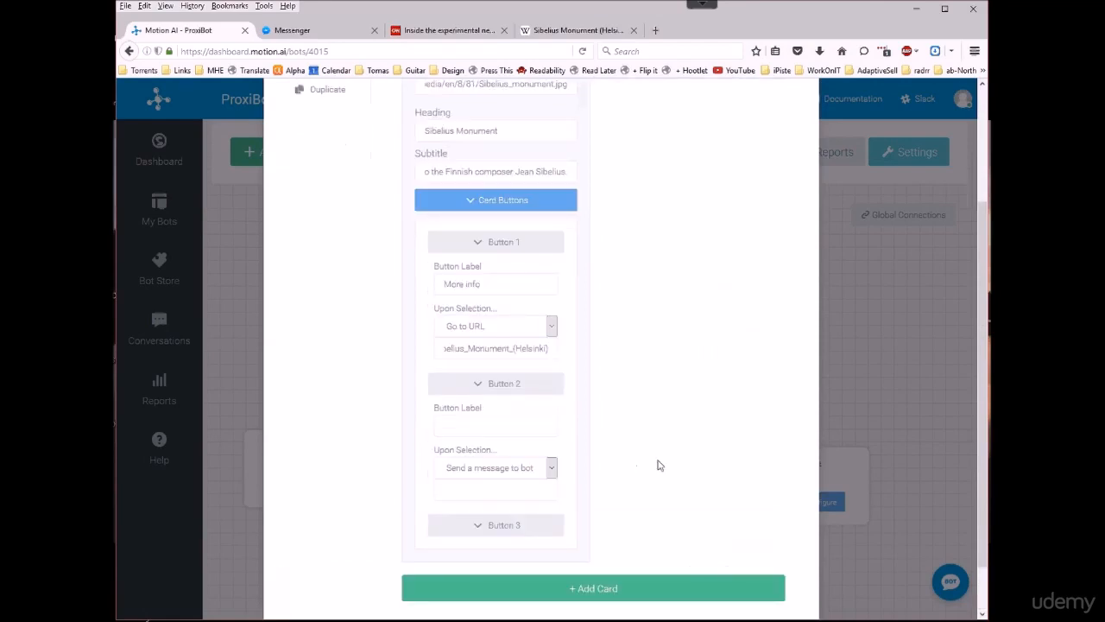
{"action": "left_click", "coordinate": [479, 426]}
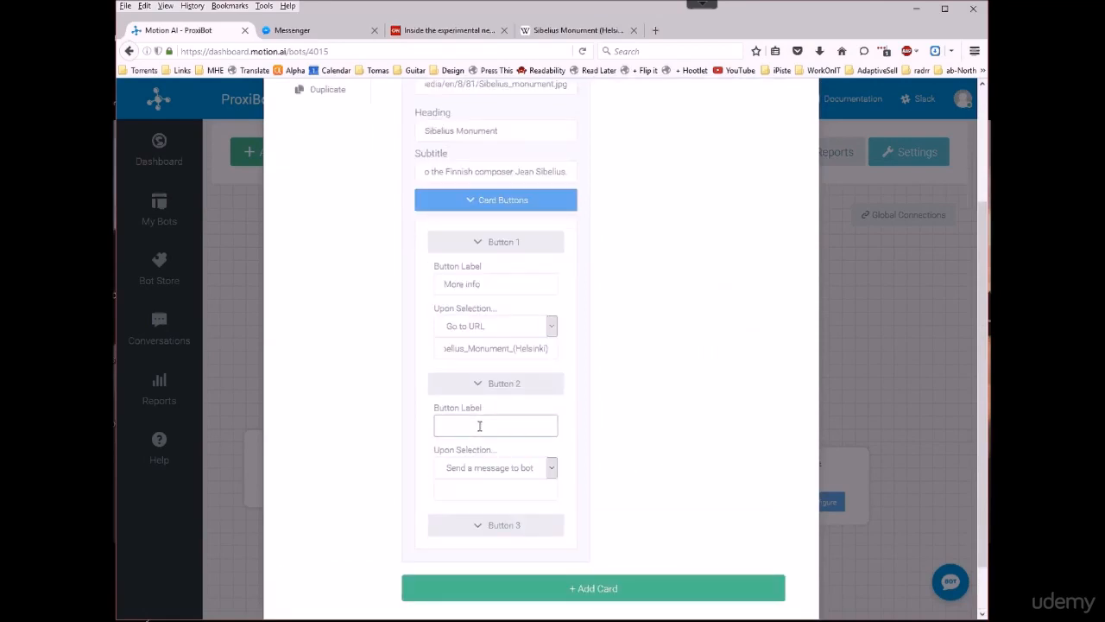
{"action": "type", "text": "Map"}
{"action": "left_click", "coordinate": [549, 473]}
{"action": "left_click", "coordinate": [479, 494]}
Search the web for "google maps" in the Wikipedia article's browser tab and open Google Maps from the results
{"action": "left_click", "coordinate": [574, 30]}
{"action": "left_click", "coordinate": [442, 52]}
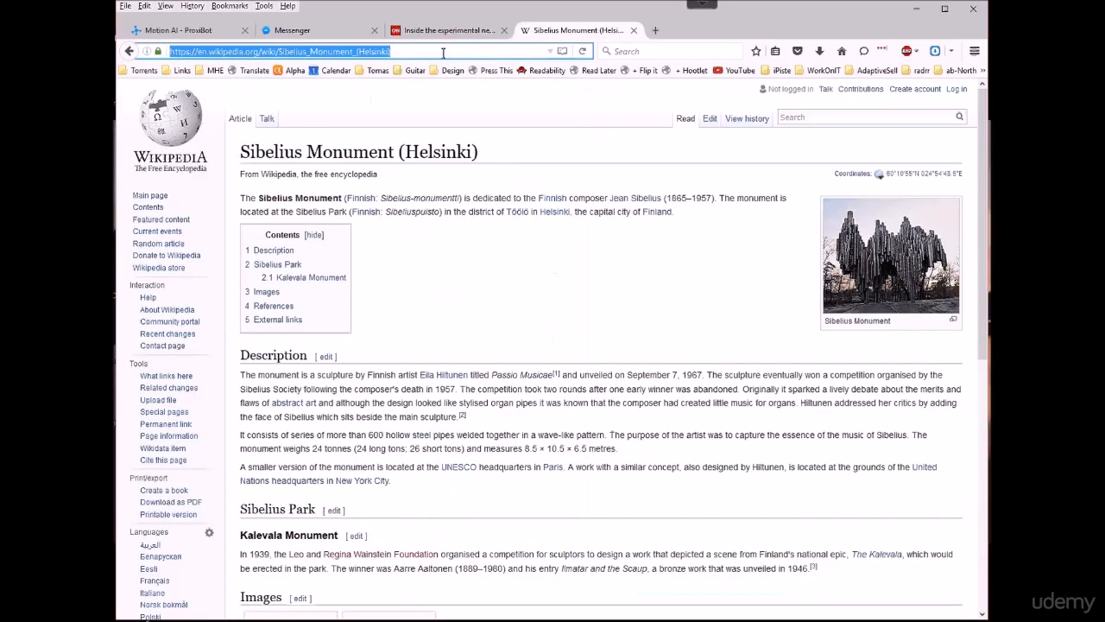
{"action": "type", "text": "google maps"}
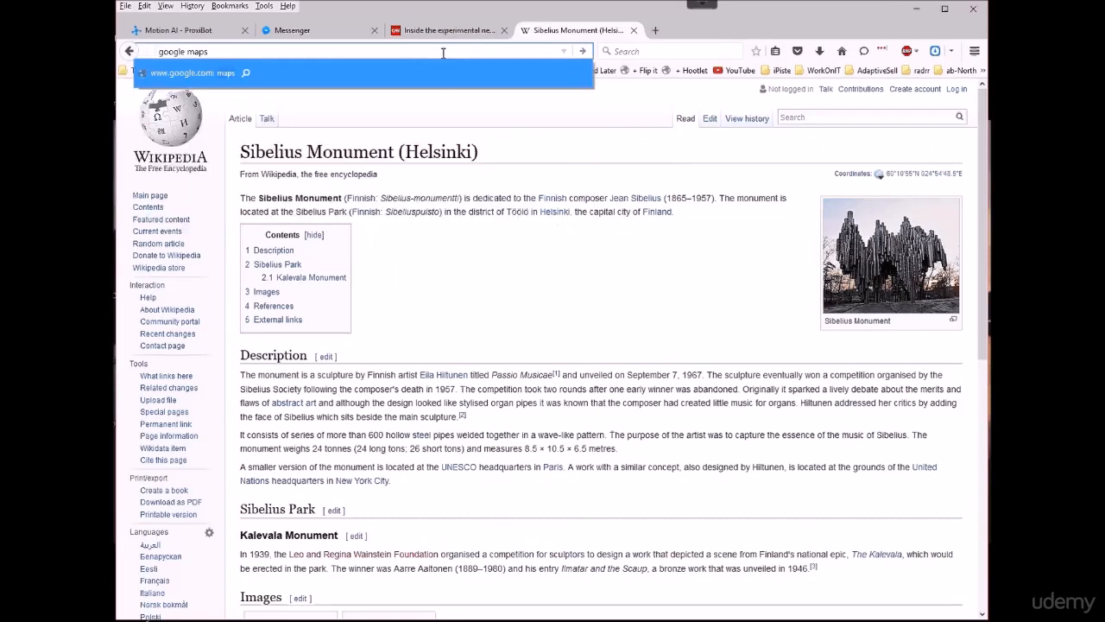
{"action": "key", "text": "Return"}
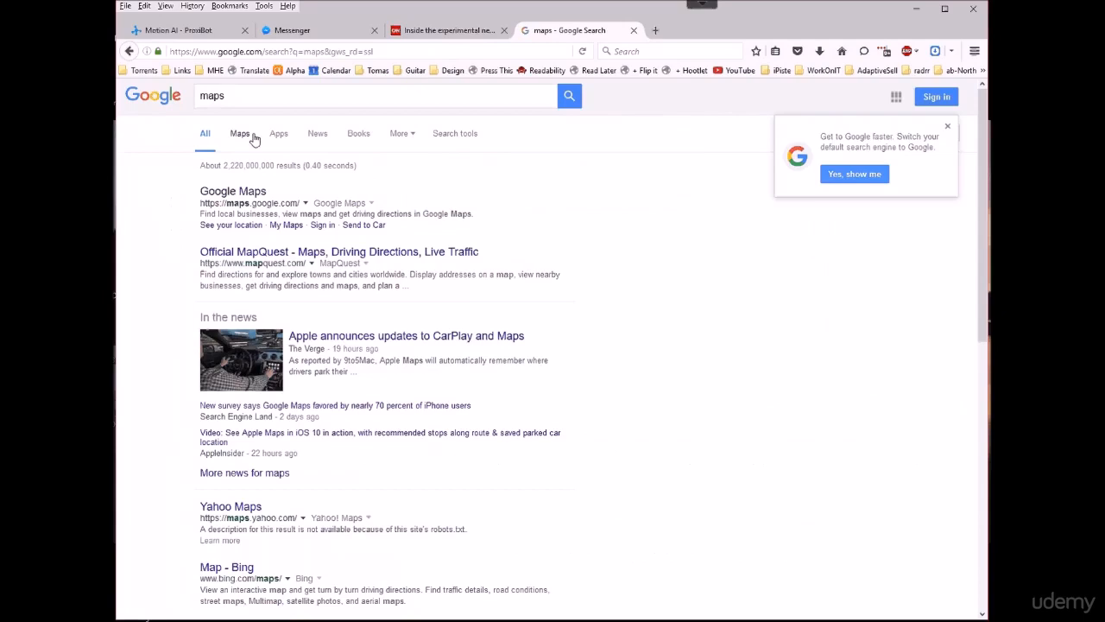
{"action": "left_click", "coordinate": [250, 191]}
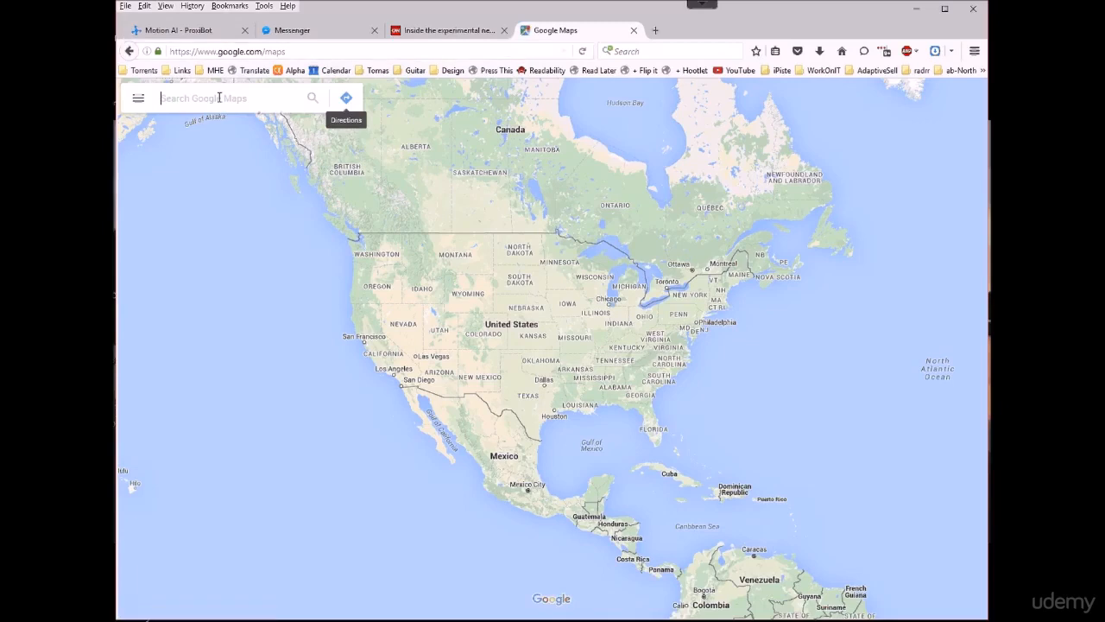
Search Google Maps for the Sibelius Monument and open the suggested place on Mechelingatan in Helsinki, Finland
{"action": "type", "text": "sibe"}
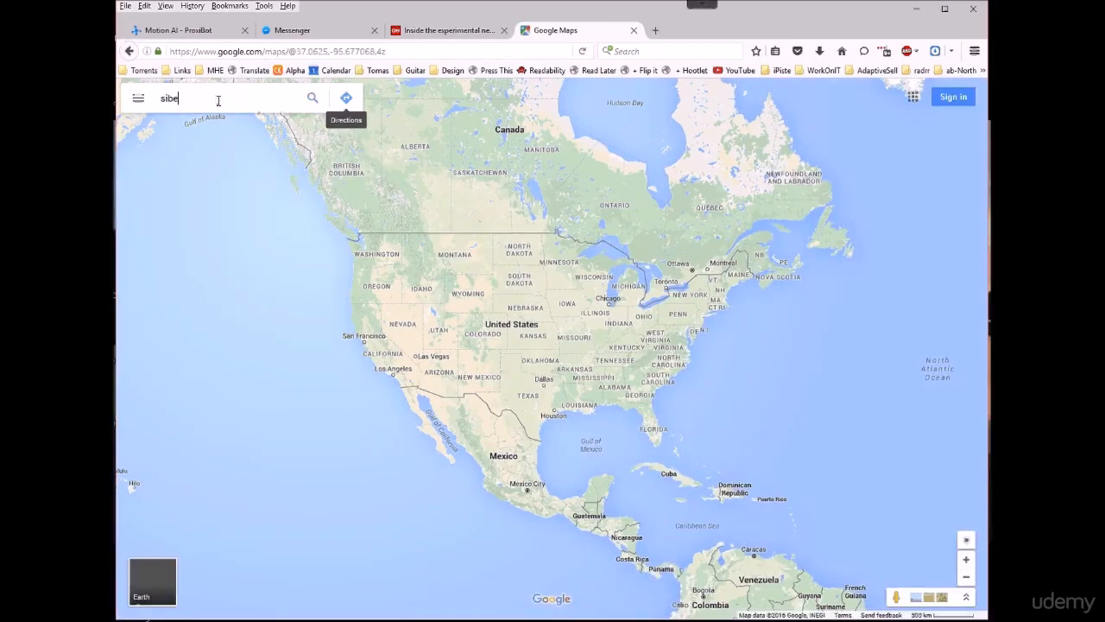
{"action": "type", "text": "lius M"}
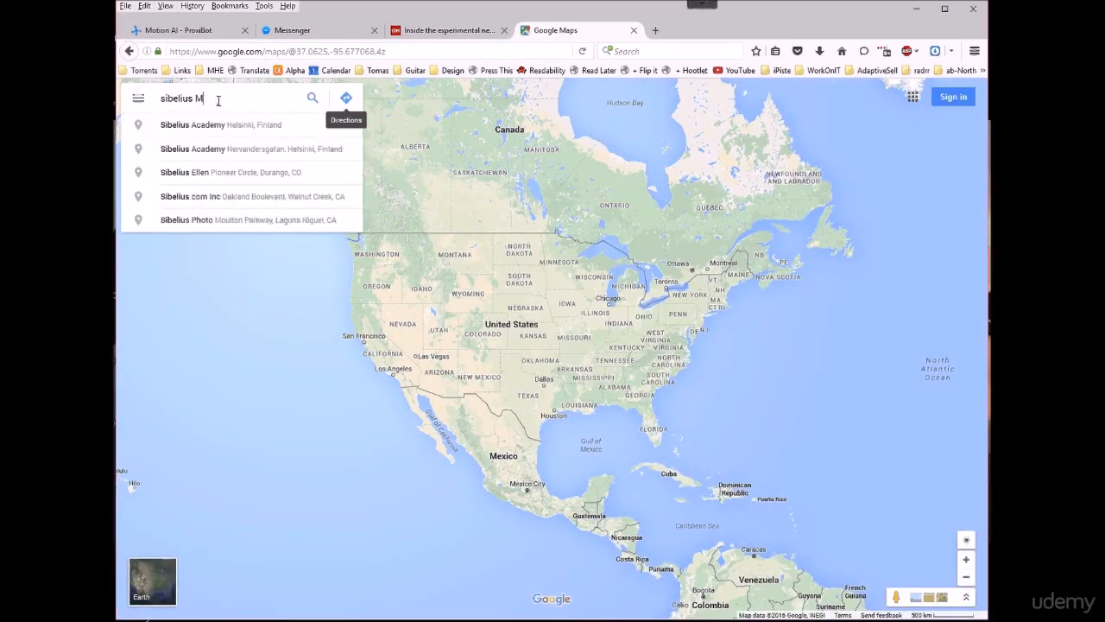
{"action": "type", "text": "onum"}
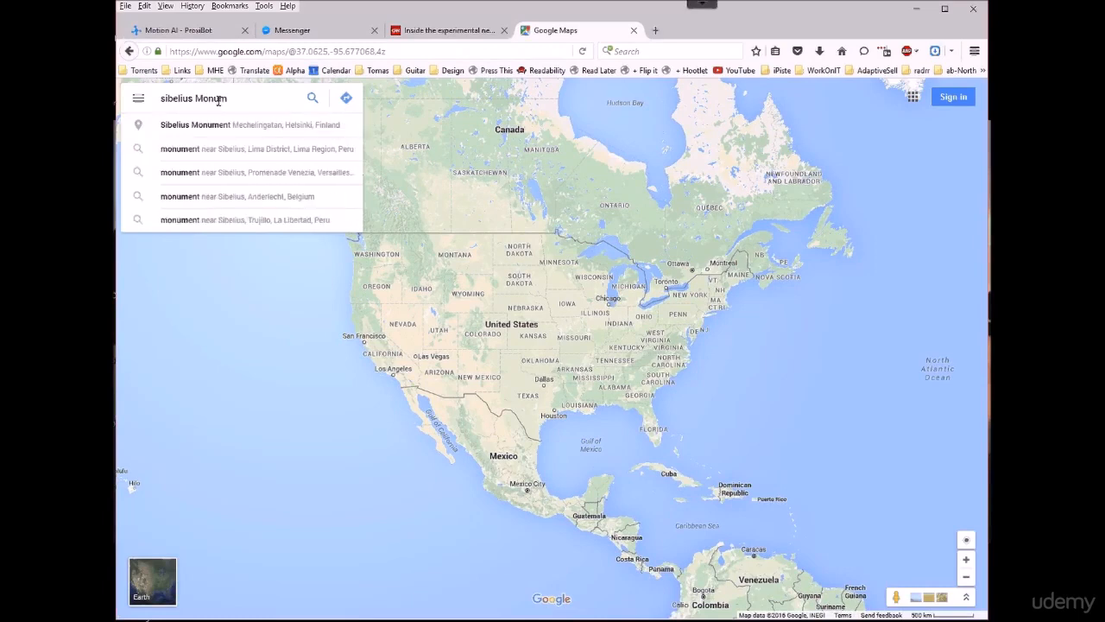
{"action": "type", "text": "emt"}
{"action": "left_click", "coordinate": [307, 129]}
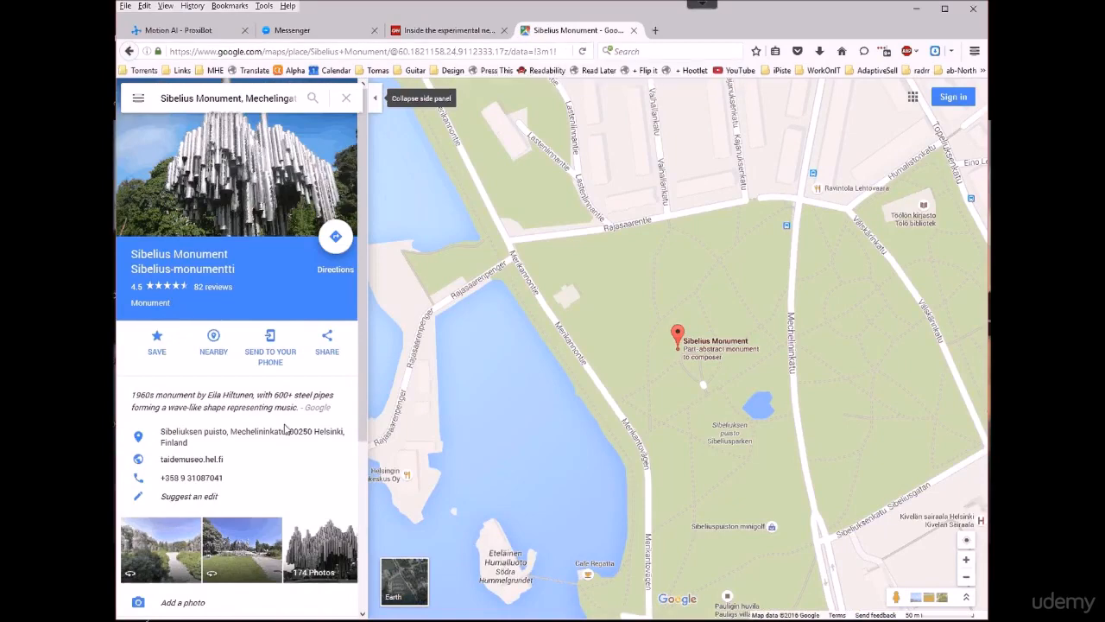
Generate a short share URL for the Sibelius Monument's map location, copy it, and close the sharing dialog
{"action": "left_click", "coordinate": [327, 343]}
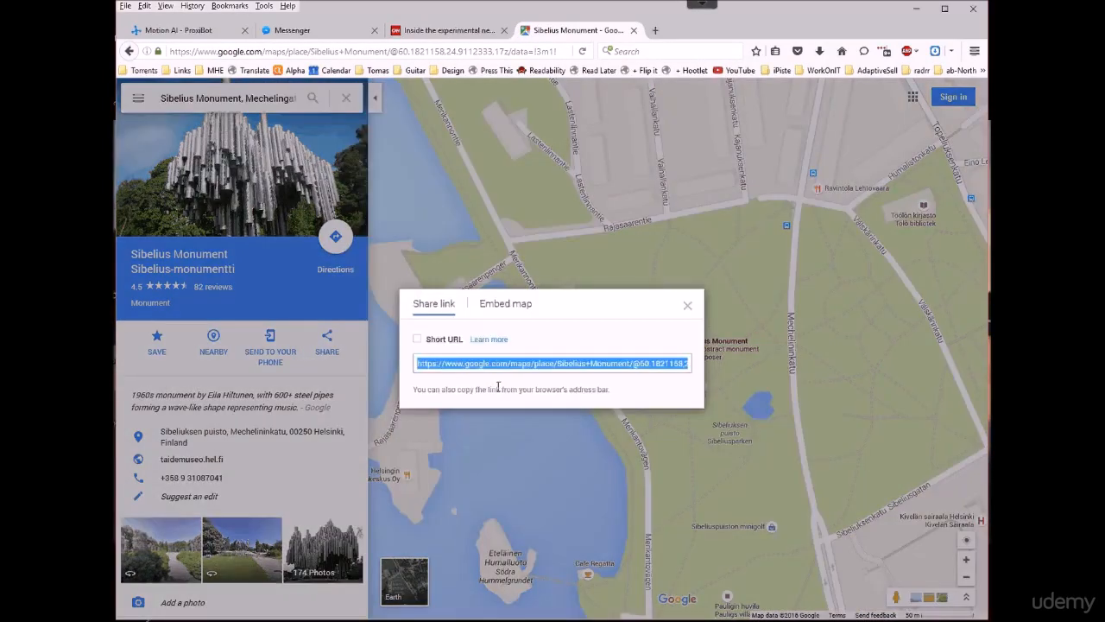
{"action": "left_click", "coordinate": [435, 344]}
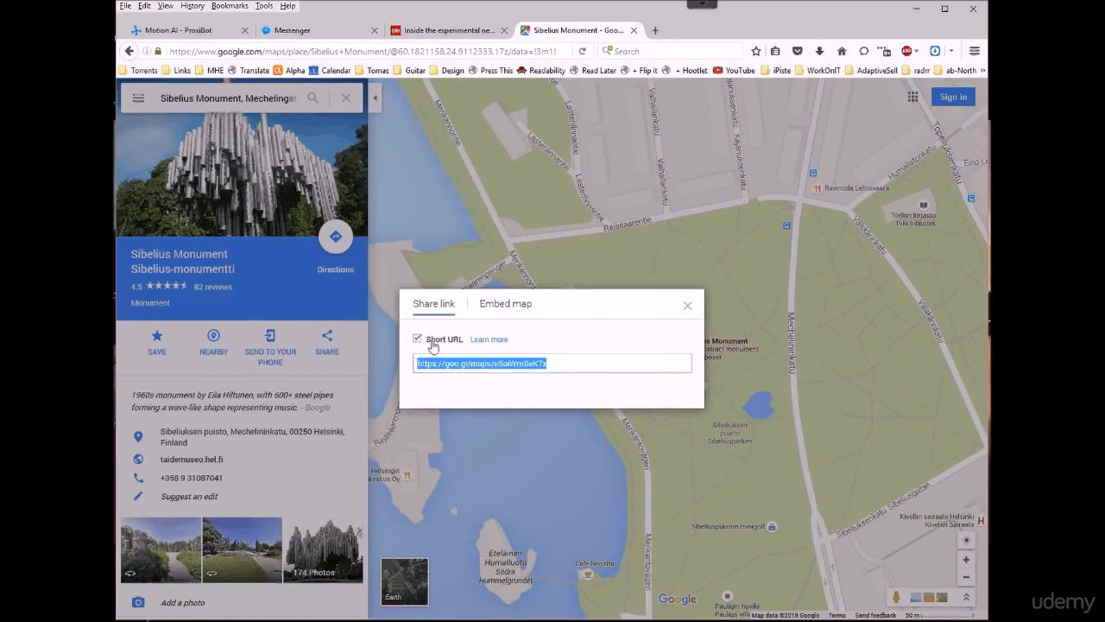
{"action": "right_click", "coordinate": [456, 363]}
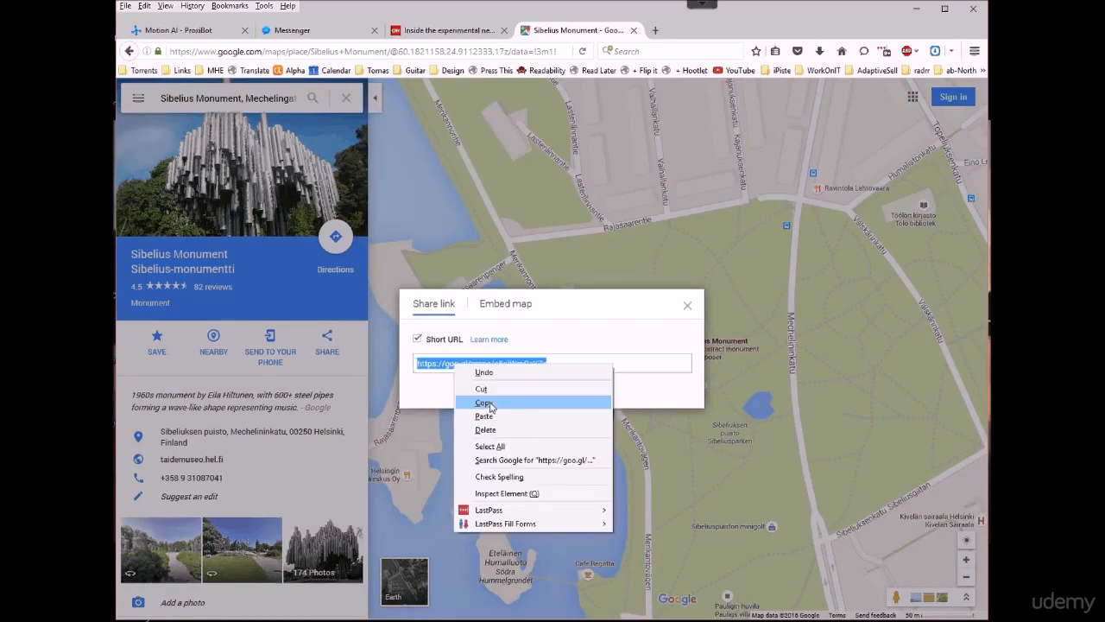
{"action": "left_click", "coordinate": [485, 403]}
{"action": "left_click", "coordinate": [687, 305]}
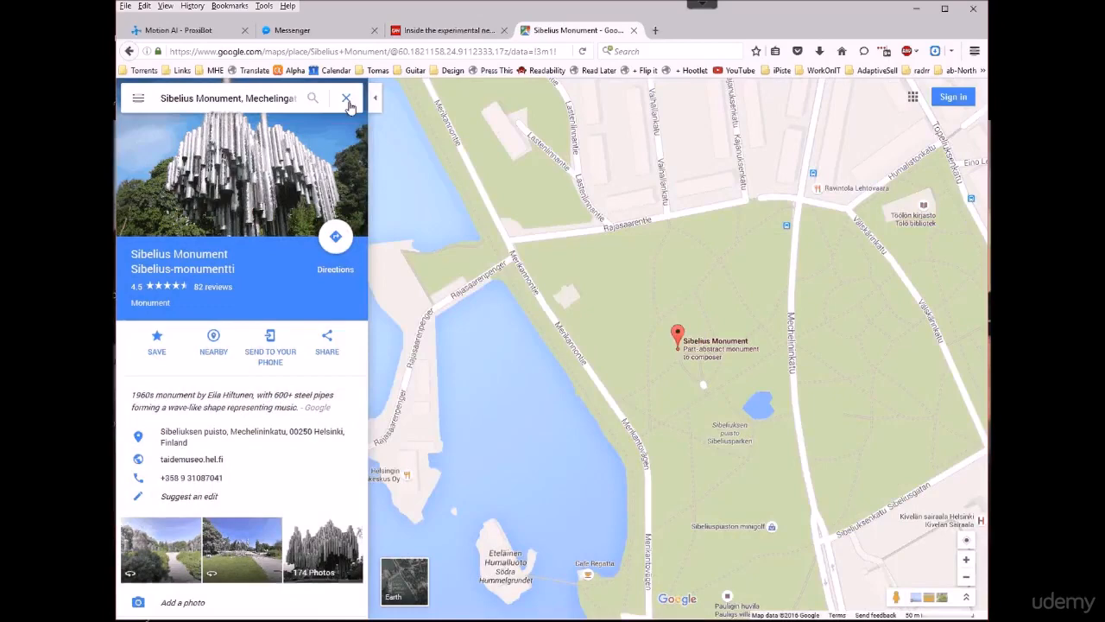
Return to the ProxiBot editor, paste the copied map link as Button 2's URL, and save the Sights module
{"action": "left_click", "coordinate": [196, 28]}
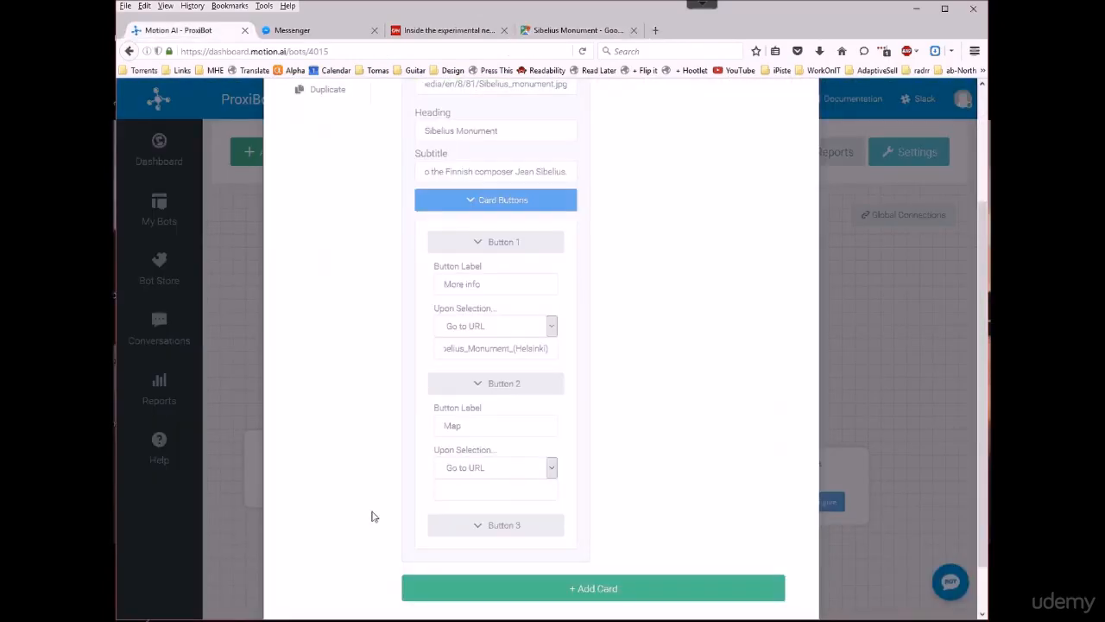
{"action": "right_click", "coordinate": [498, 490]}
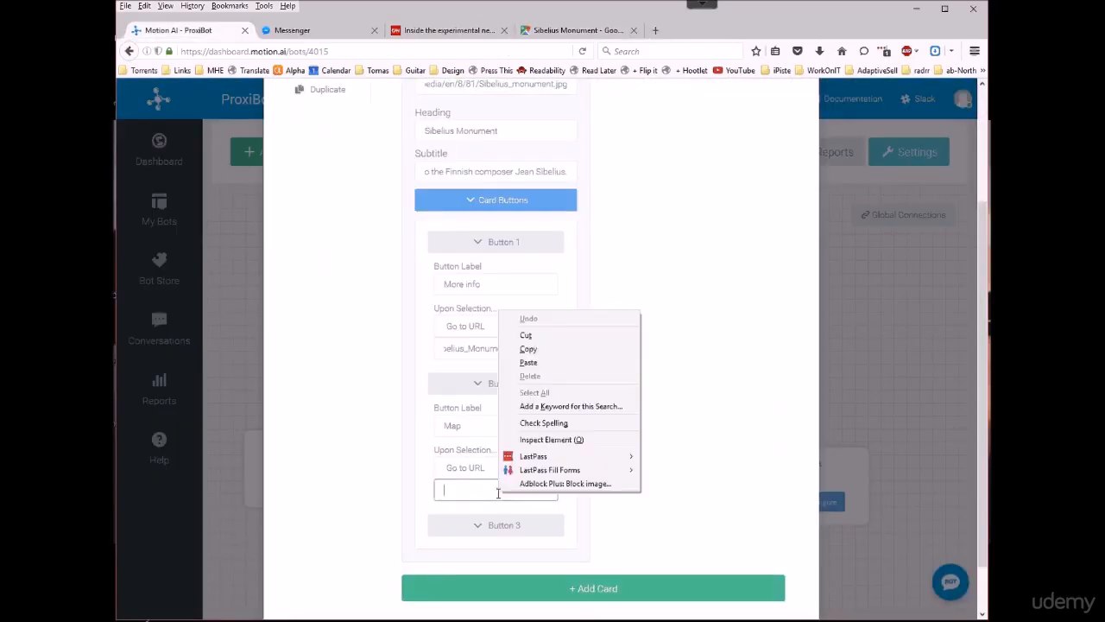
{"action": "left_click", "coordinate": [571, 363]}
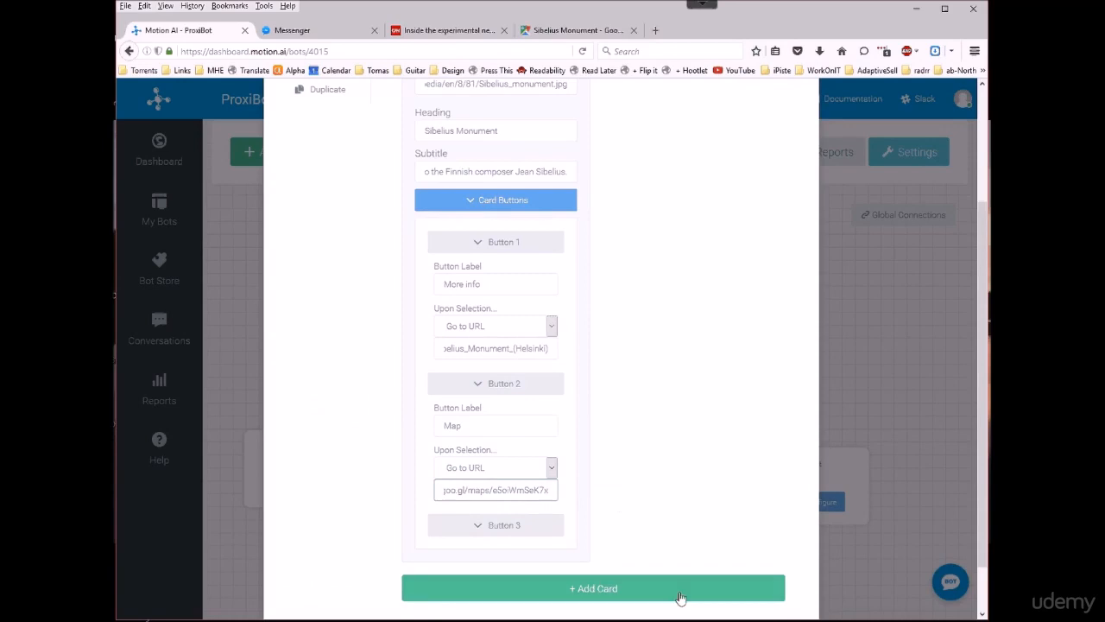
{"action": "left_click_drag", "start_coordinate": [983, 521], "coordinate": [976, 576]}
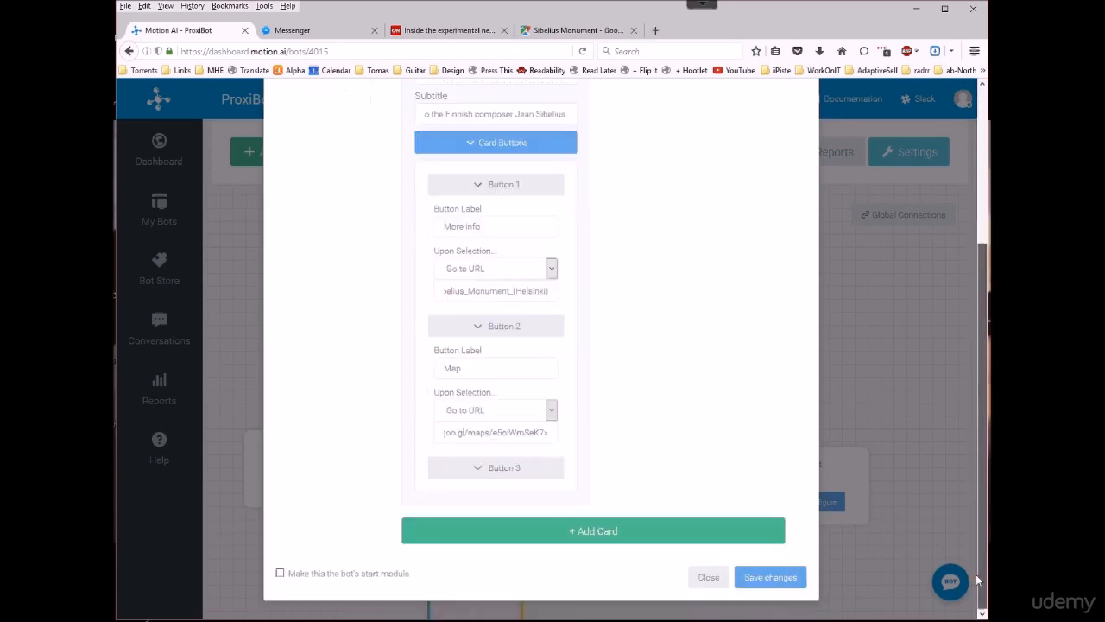
{"action": "left_click", "coordinate": [770, 577]}
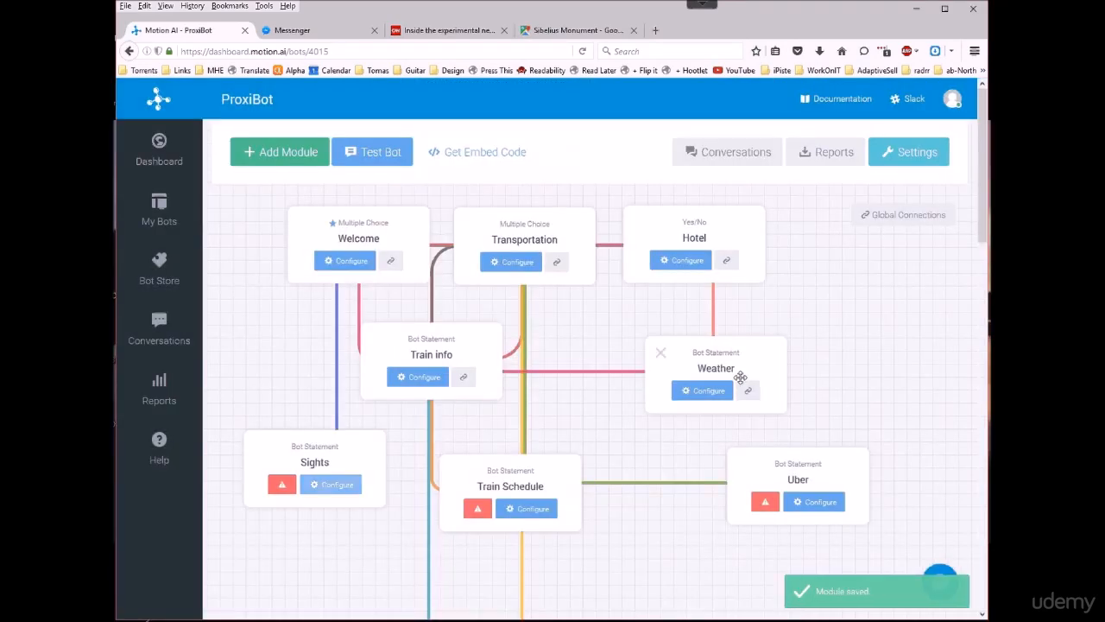
Reopen the Sights module's Sibelius Monument card and label its Button 3 "Next sight"
{"action": "left_click", "coordinate": [341, 486]}
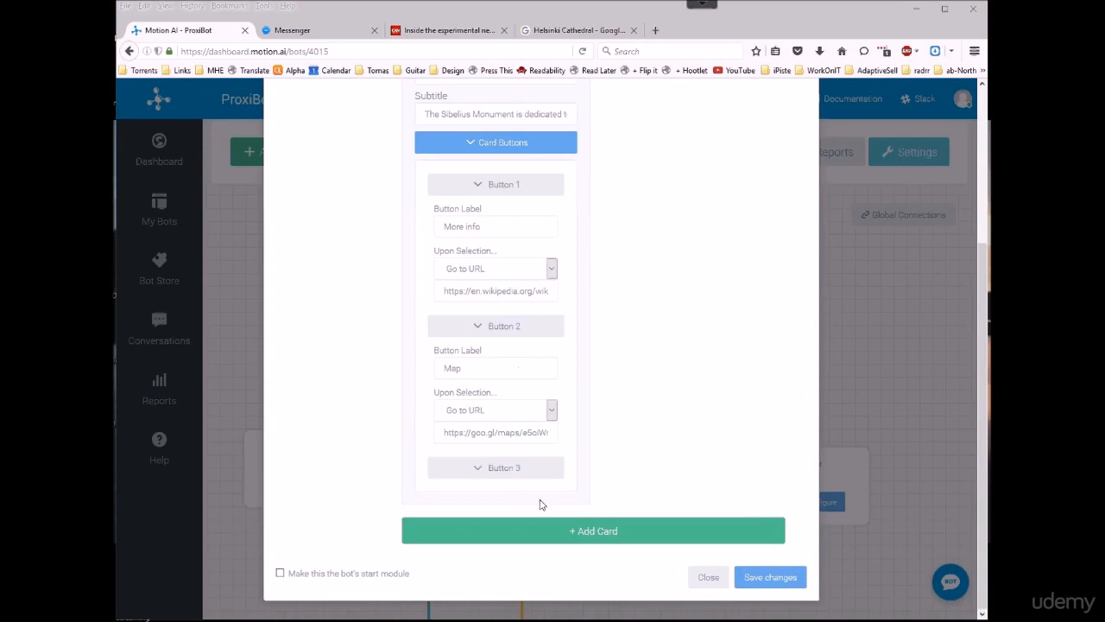
{"action": "left_click", "coordinate": [504, 473]}
{"action": "left_click", "coordinate": [497, 507]}
{"action": "type", "text": "Next sight"}
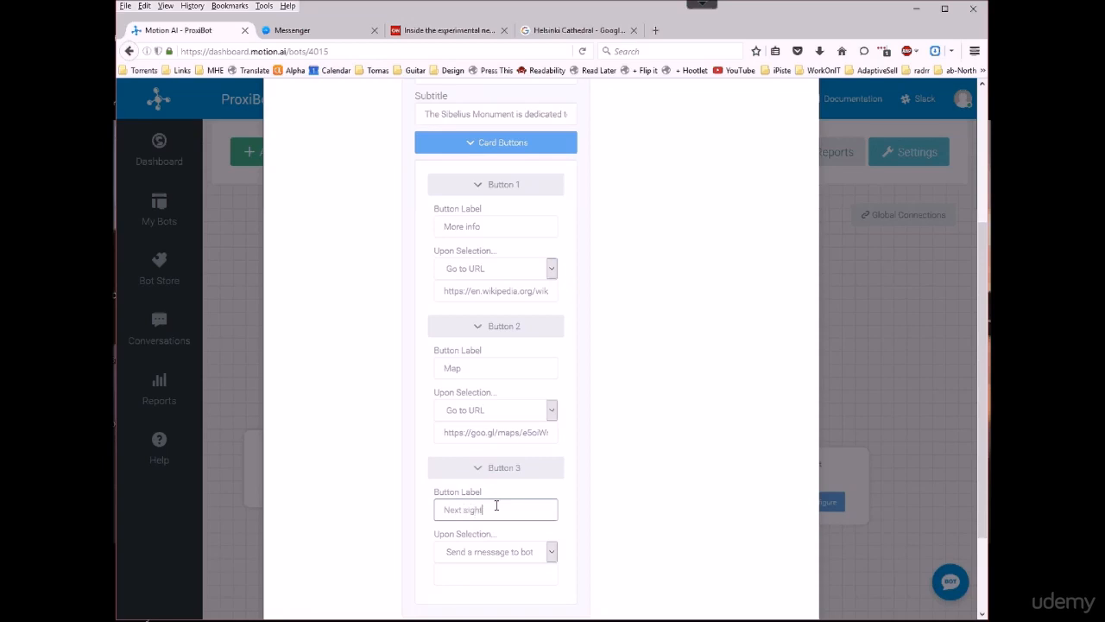
Make Button 3 send the message "Cathedral" to the bot, checking the sight in the Helsinki search results, and save the module
{"action": "left_click", "coordinate": [537, 573]}
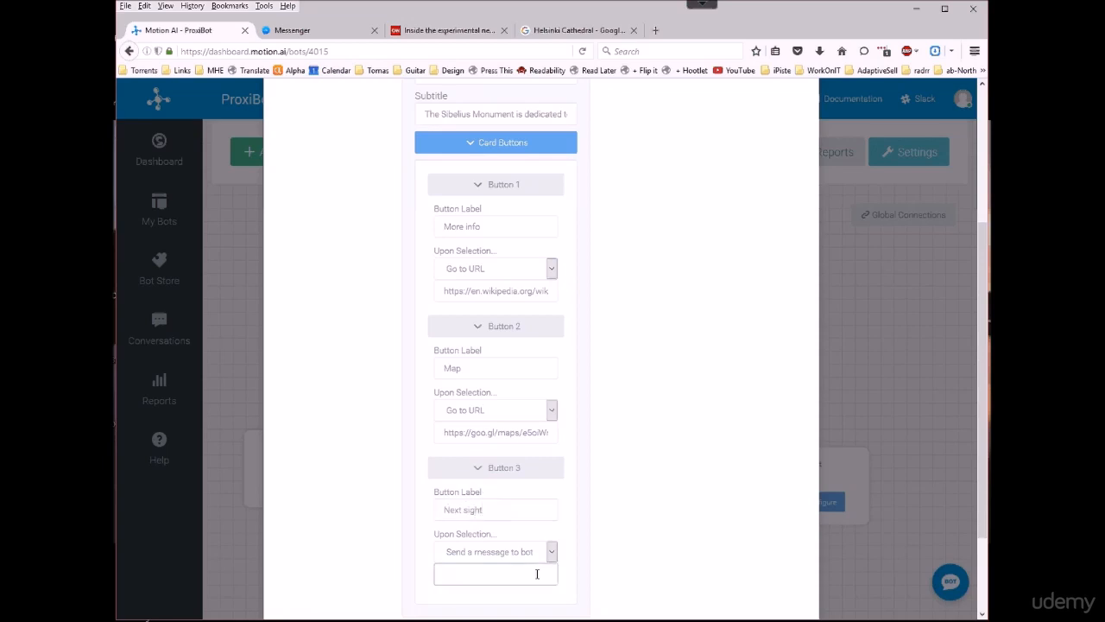
{"action": "left_click", "coordinate": [563, 33]}
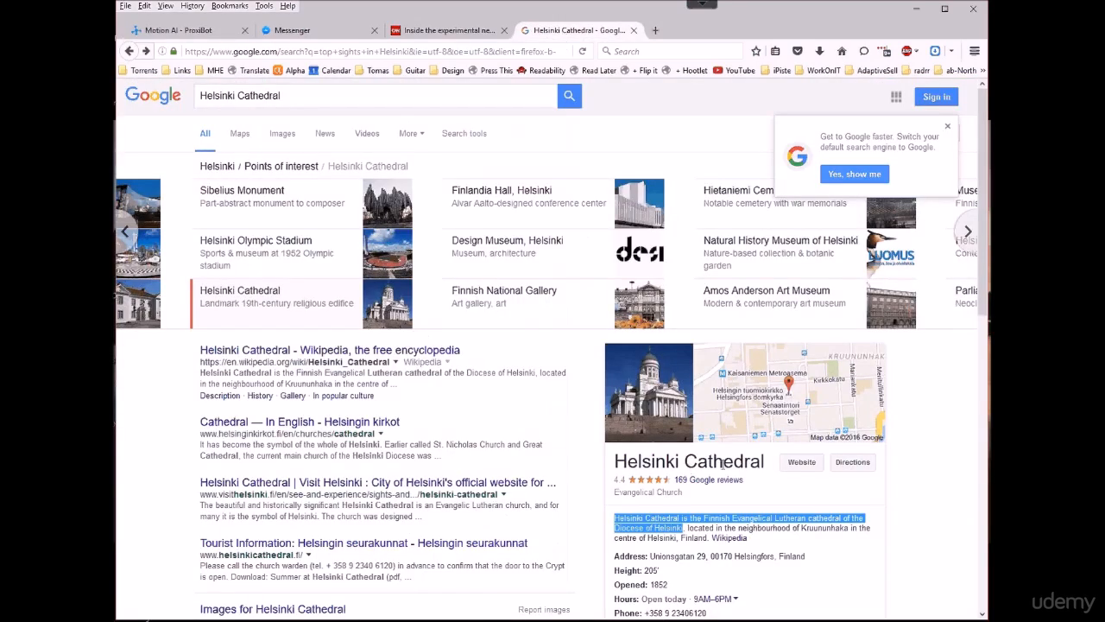
{"action": "left_click", "coordinate": [207, 38]}
{"action": "left_click", "coordinate": [496, 575]}
{"action": "type", "text": "Cathedral"}
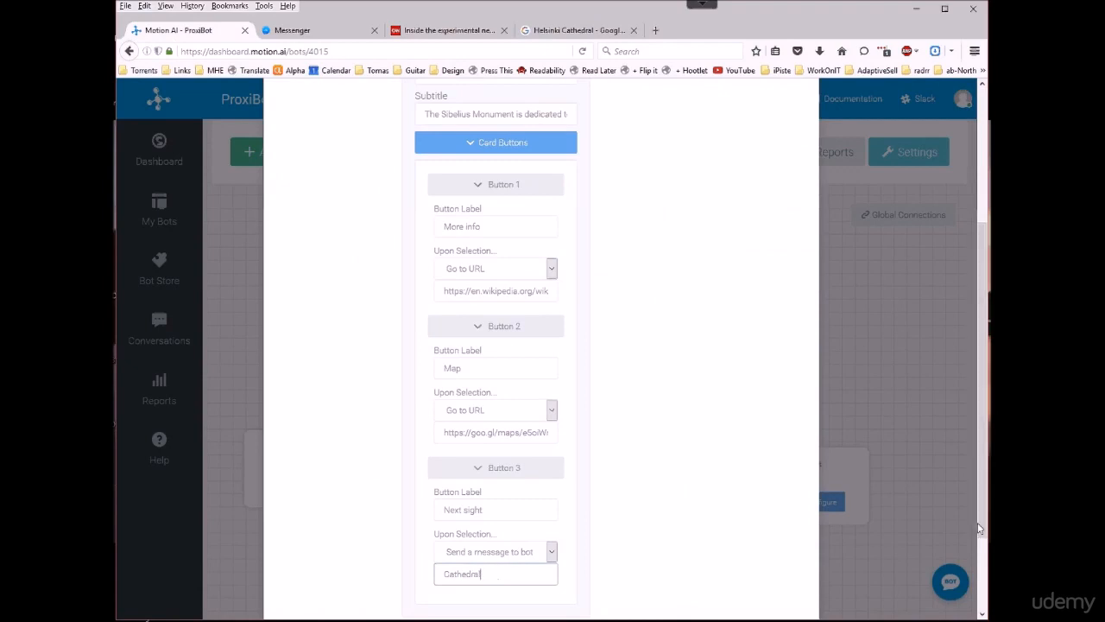
{"action": "scroll", "coordinate": [960, 594], "scroll_direction": "down", "scroll_amount": 2}
{"action": "left_click", "coordinate": [781, 577]}
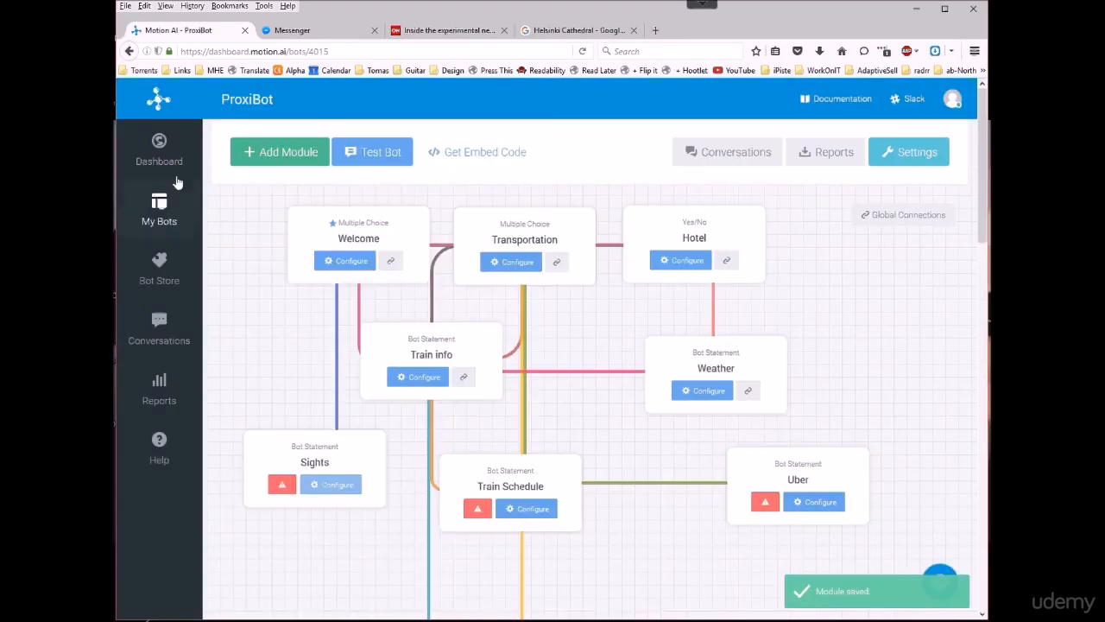
Add a Bot Statement module named "Helsinki Cathedral" with the initial response "Here is the next sight", and place it below the Sights module
{"action": "left_click", "coordinate": [274, 152]}
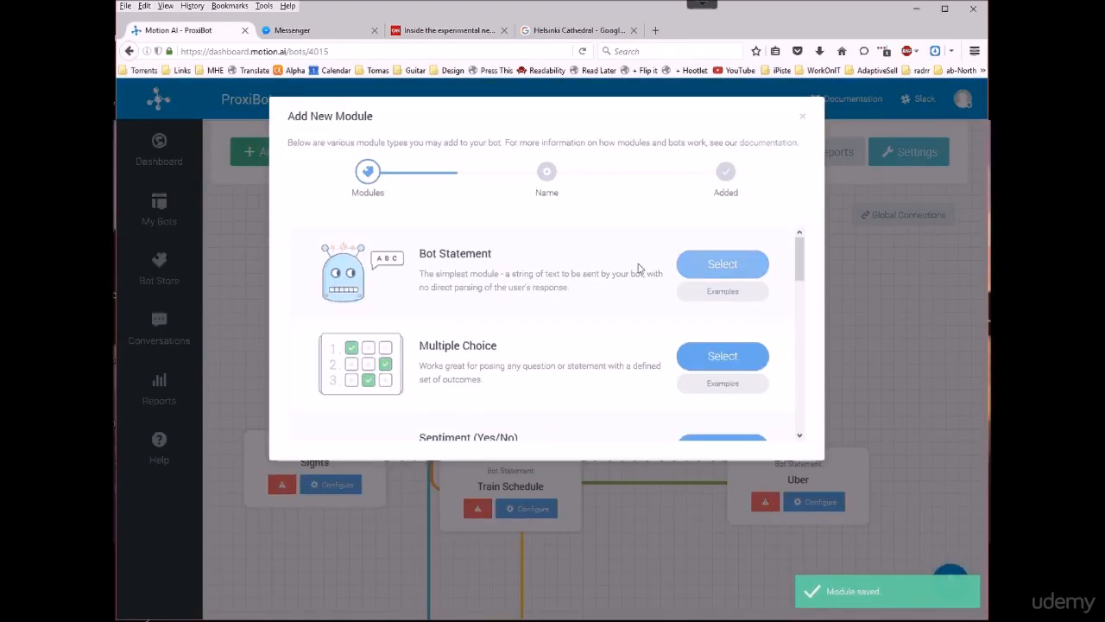
{"action": "left_click", "coordinate": [720, 266]}
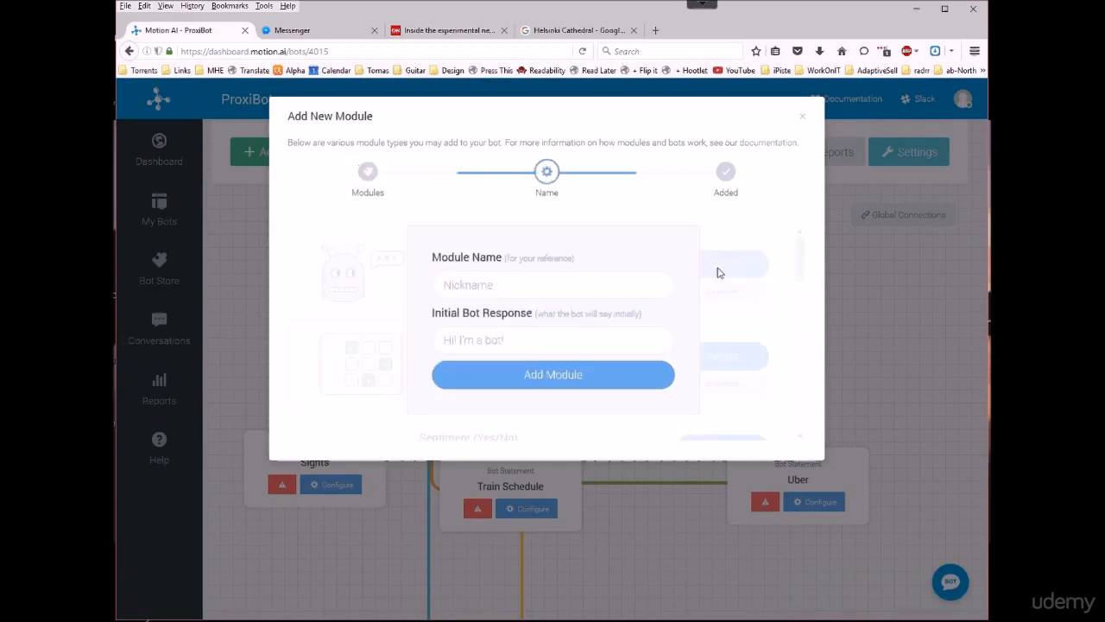
{"action": "left_click", "coordinate": [490, 284]}
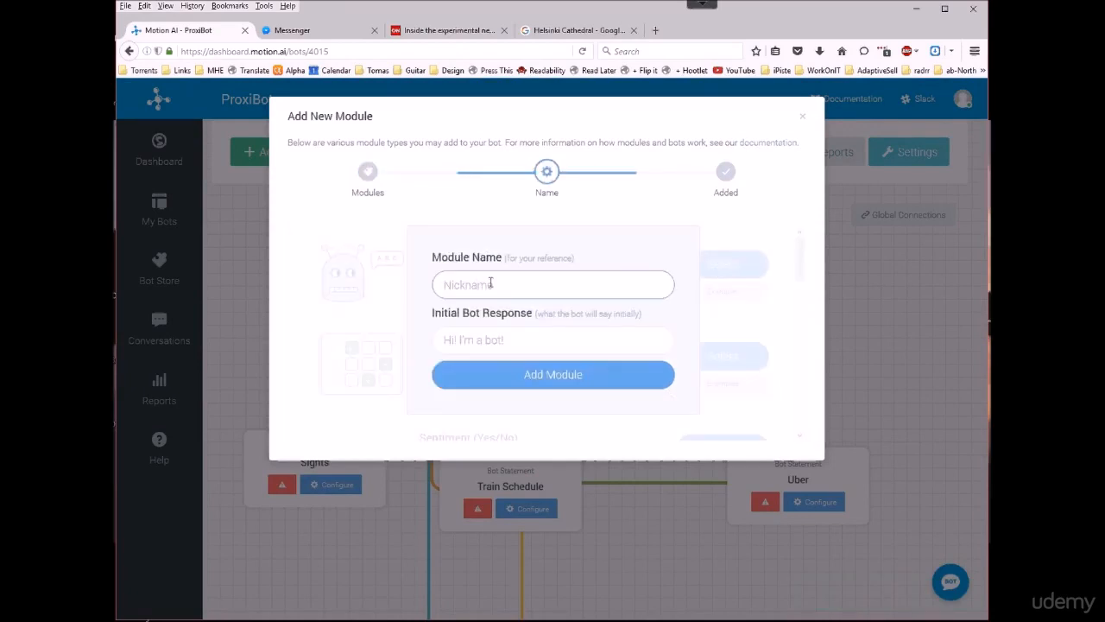
{"action": "type", "text": "Helsinki Cathedral"}
{"action": "left_click", "coordinate": [525, 336]}
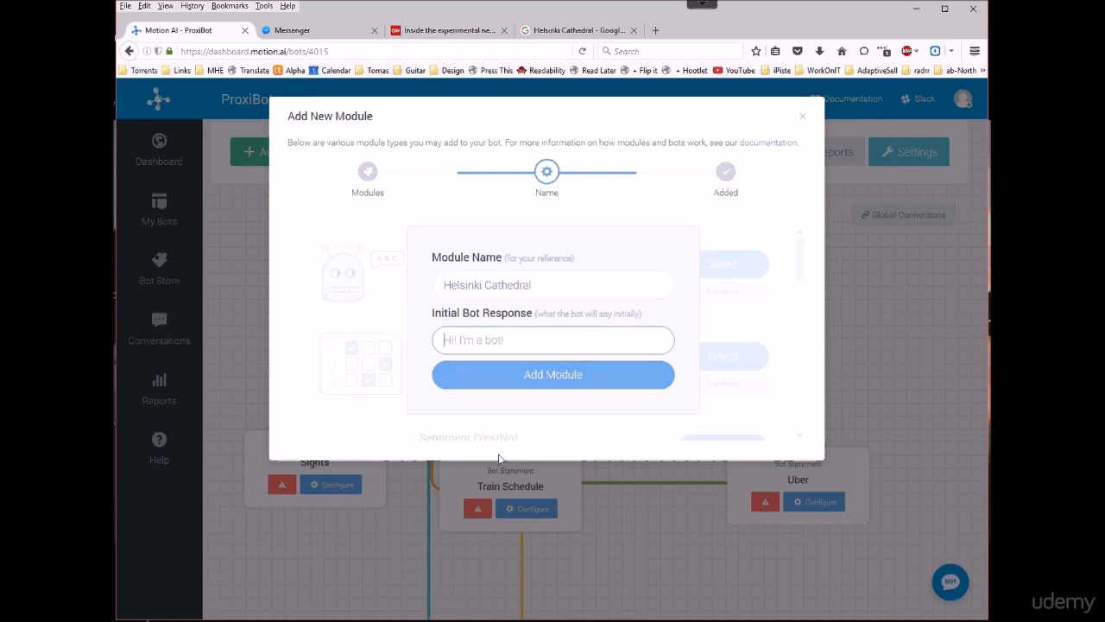
{"action": "left_click", "coordinate": [534, 371]}
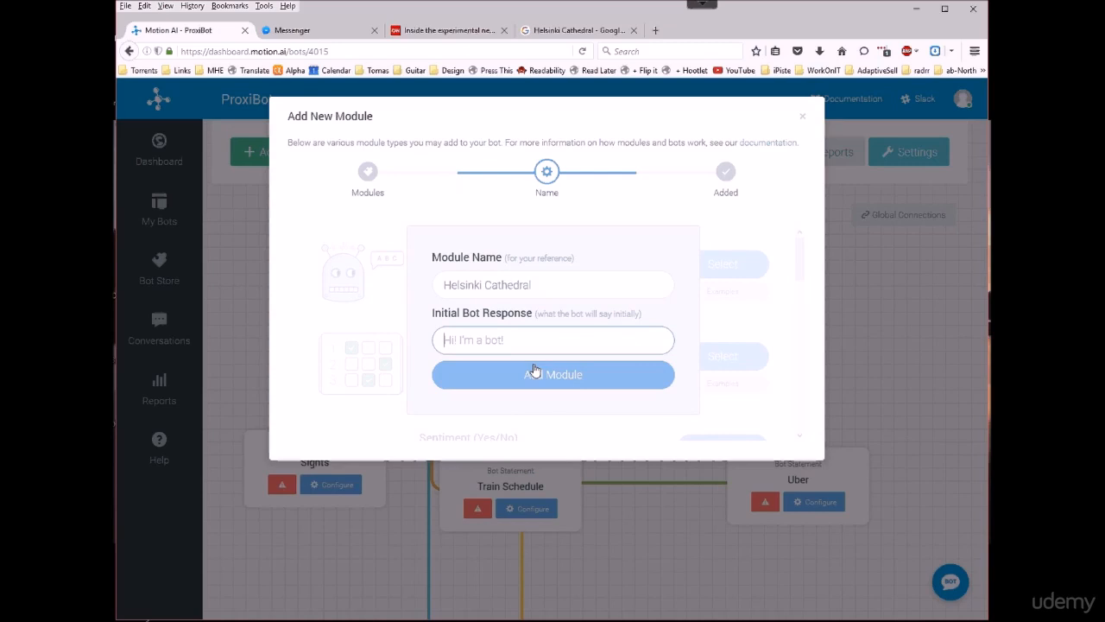
{"action": "type", "text": "Here is the next sight"}
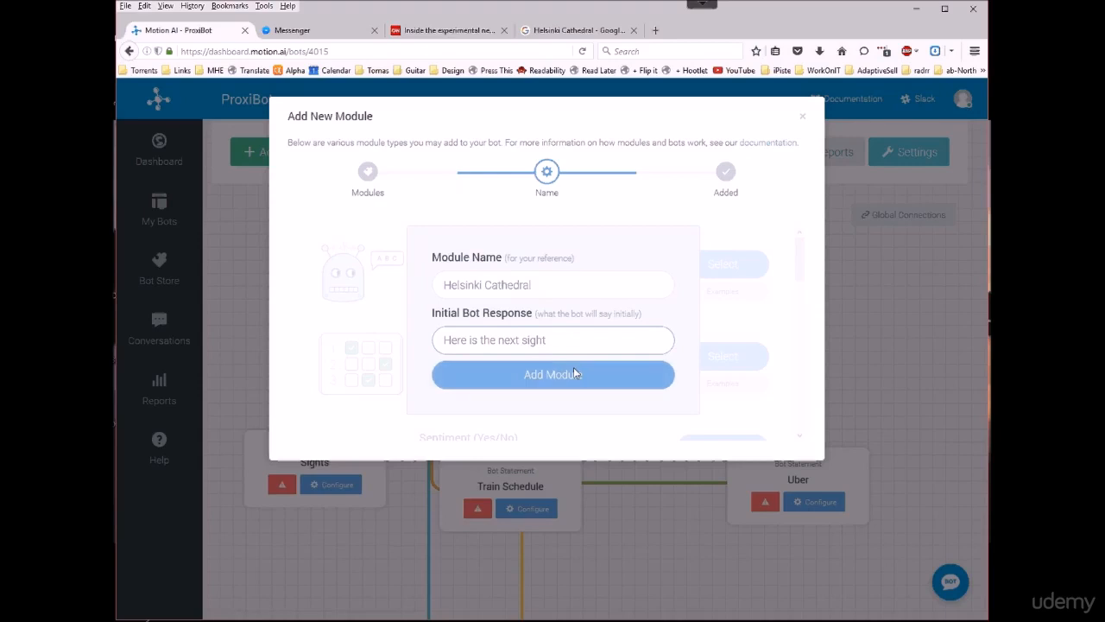
{"action": "left_click", "coordinate": [573, 369]}
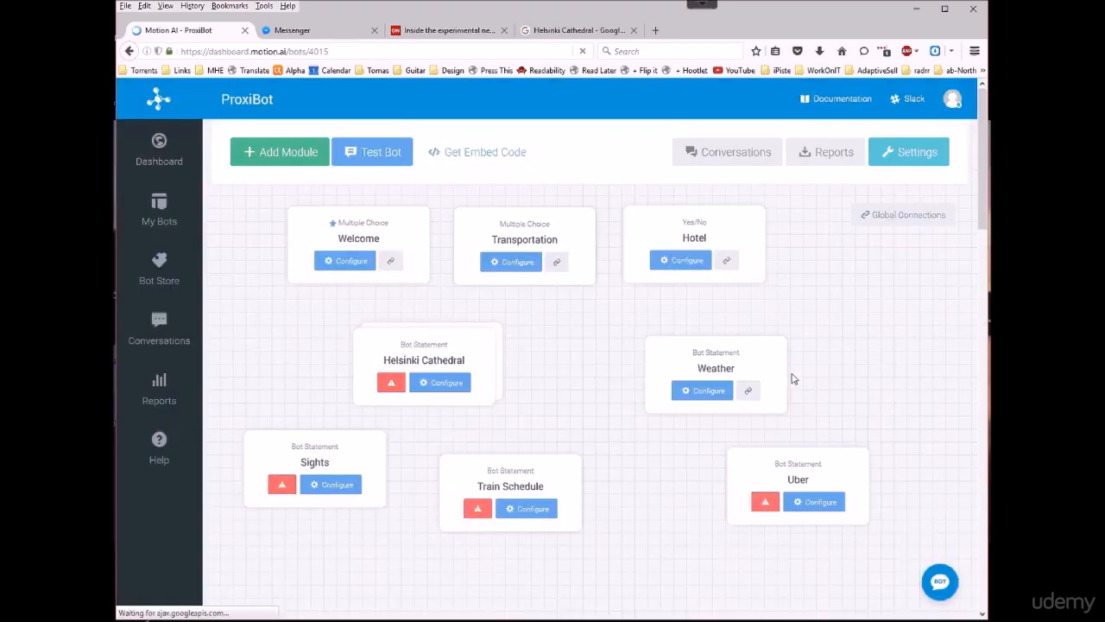
{"action": "left_click_drag", "start_coordinate": [455, 358], "coordinate": [358, 549]}
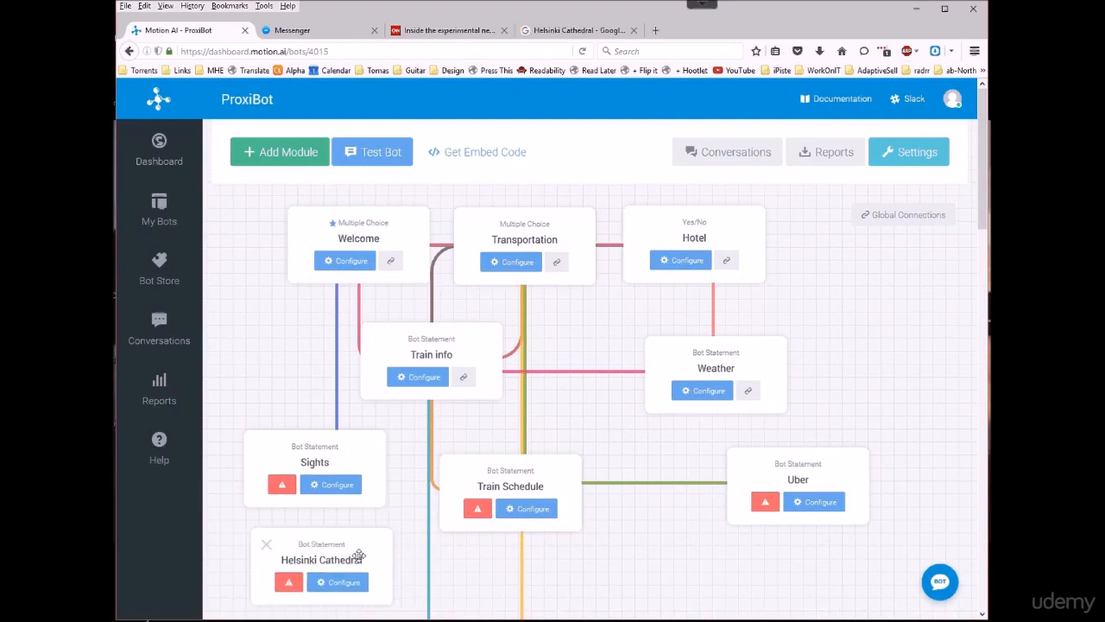
Connect the Sights module to Helsinki Cathedral for responses that contain "Cathedral", and save the module
{"action": "left_click", "coordinate": [328, 591]}
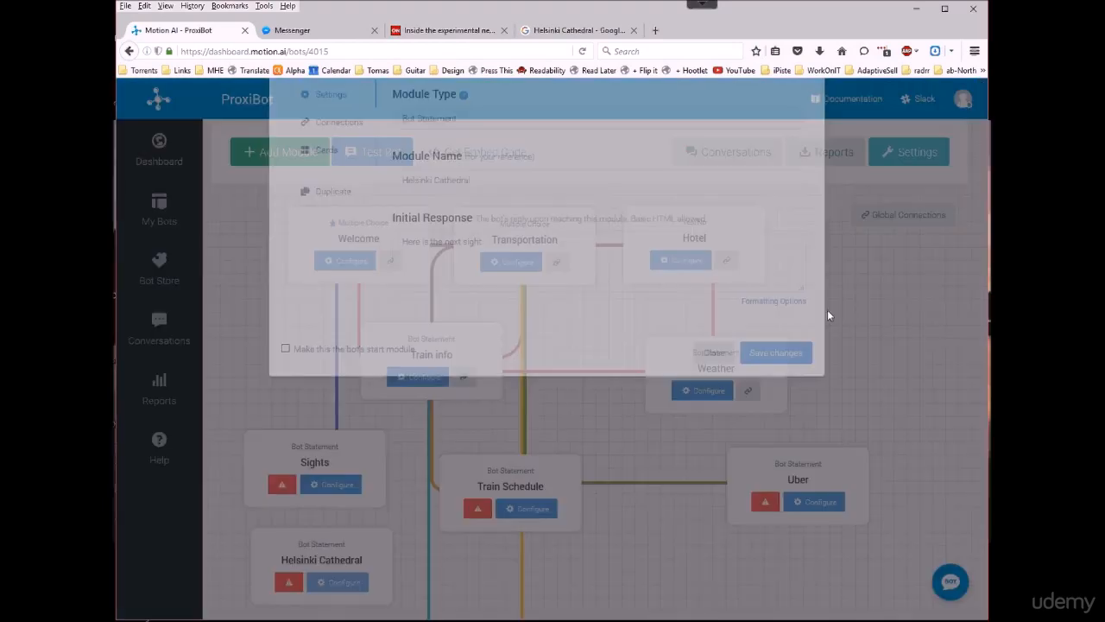
{"action": "left_click", "coordinate": [713, 408]}
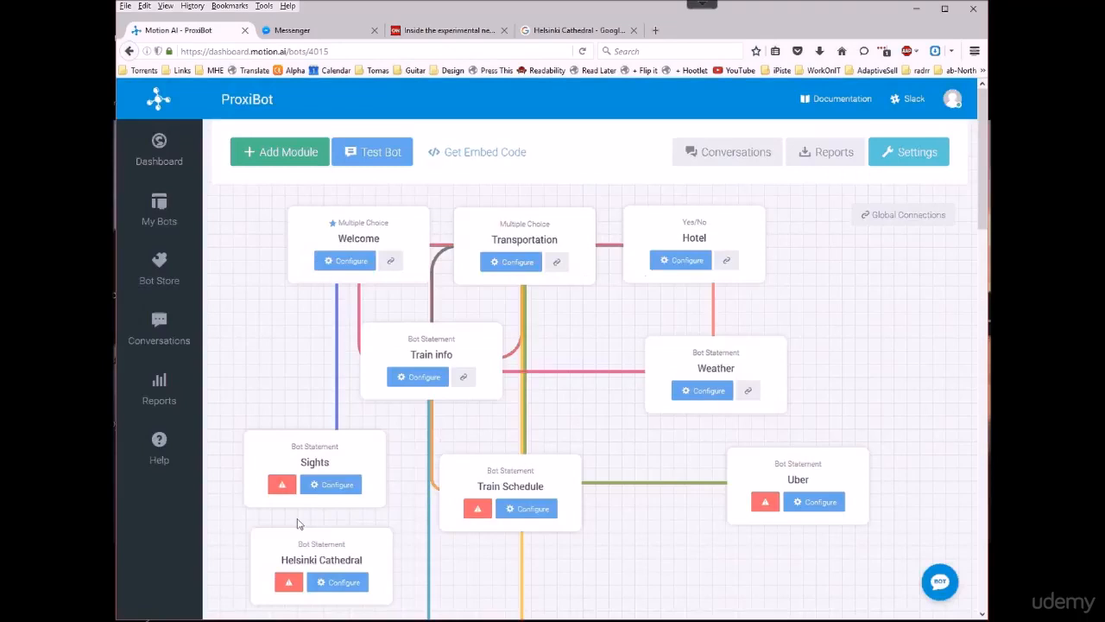
{"action": "left_click", "coordinate": [325, 487]}
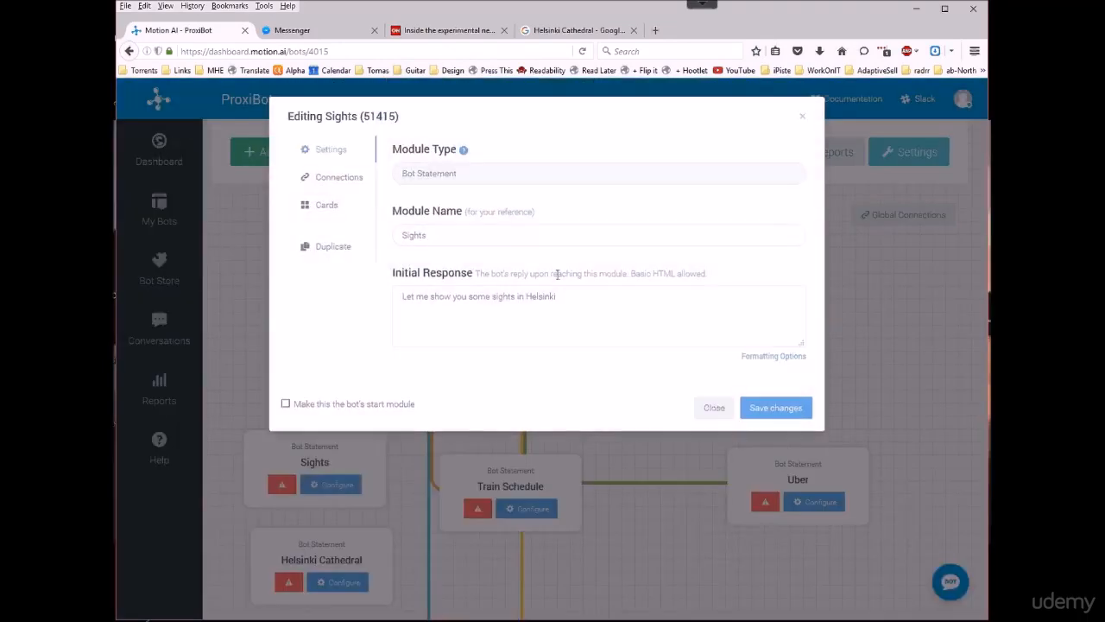
{"action": "left_click", "coordinate": [331, 177]}
{"action": "left_click", "coordinate": [661, 207]}
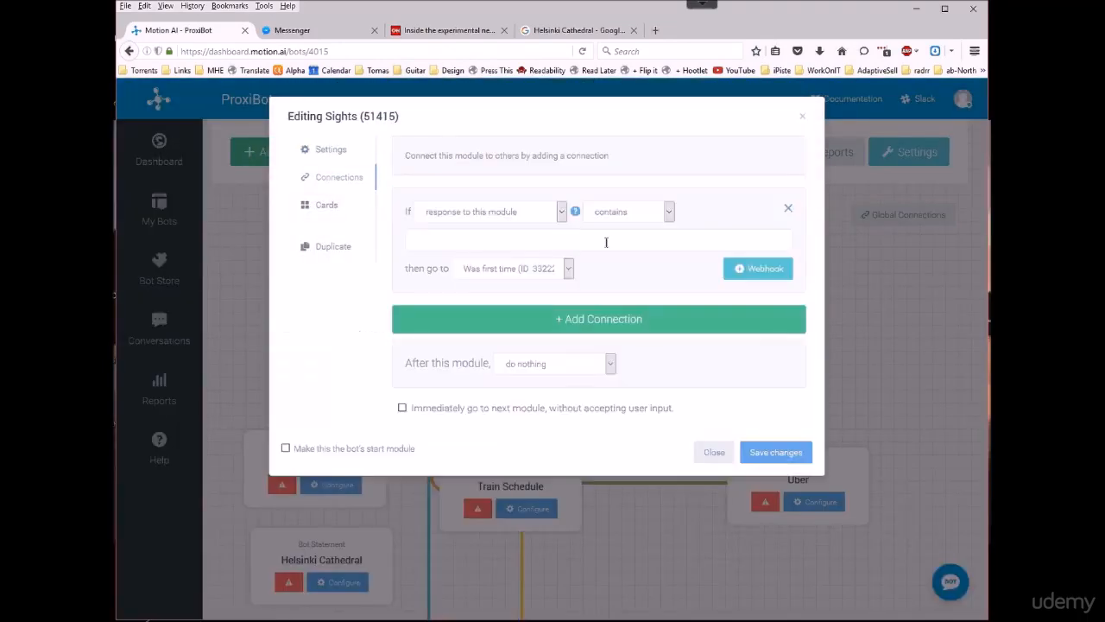
{"action": "left_click", "coordinate": [537, 243]}
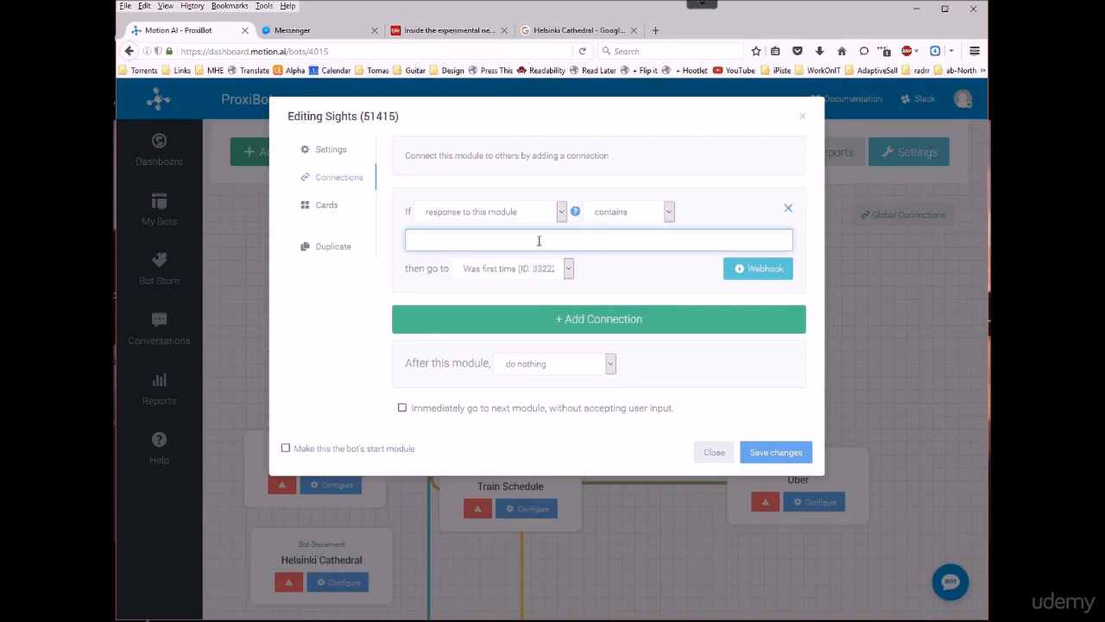
{"action": "type", "text": "Cathedral"}
{"action": "left_click", "coordinate": [569, 271]}
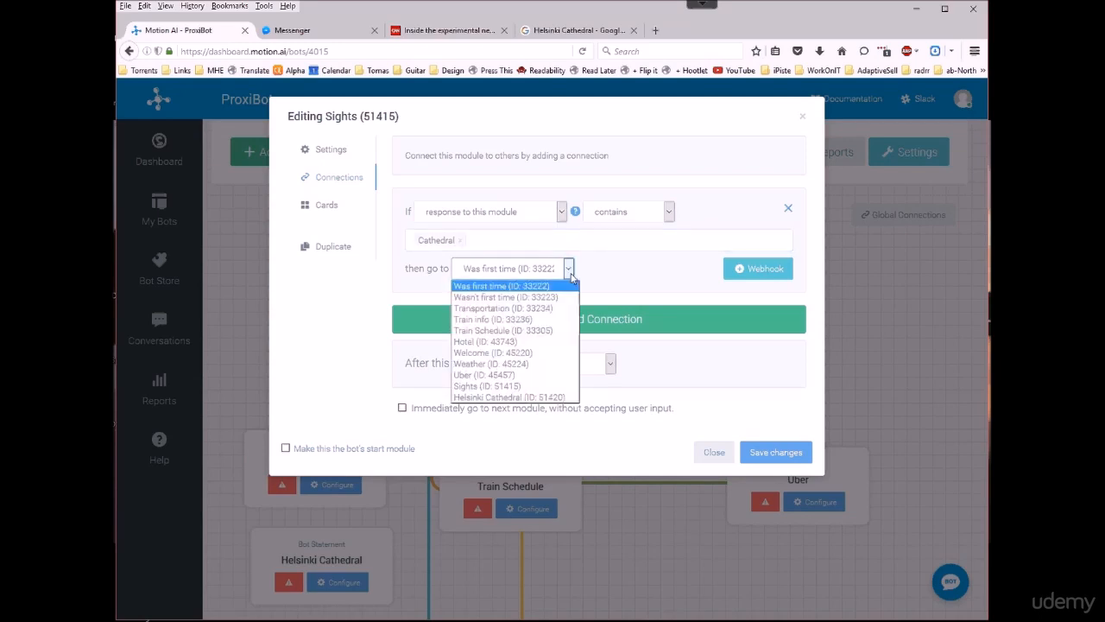
{"action": "left_click", "coordinate": [540, 399]}
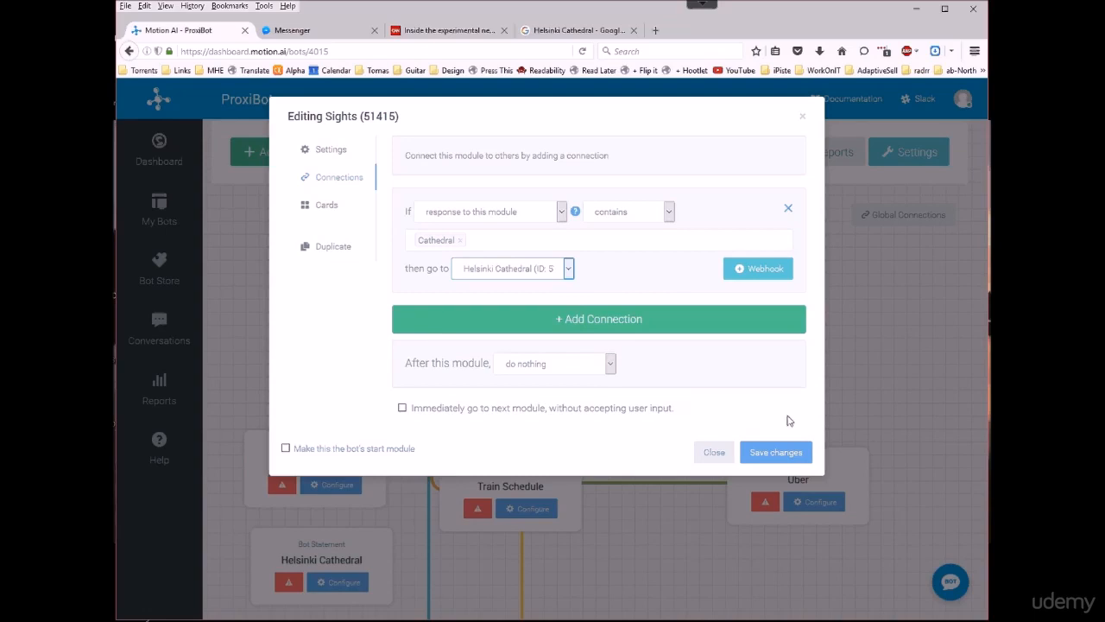
{"action": "left_click", "coordinate": [781, 452]}
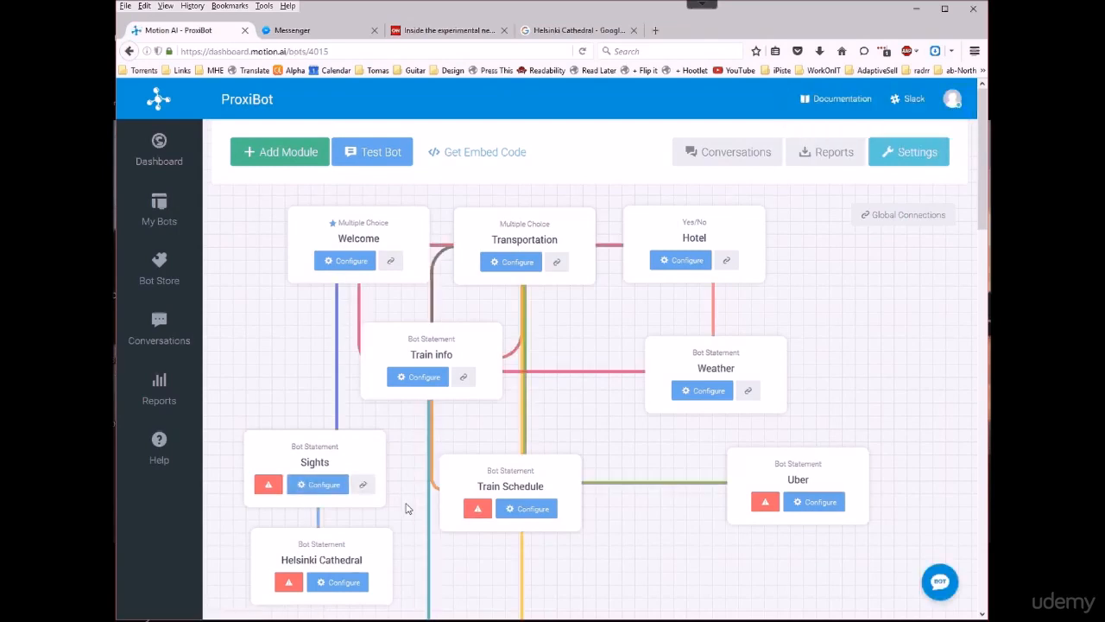
Add a card to the Helsinki Cathedral module
{"action": "left_click", "coordinate": [346, 583]}
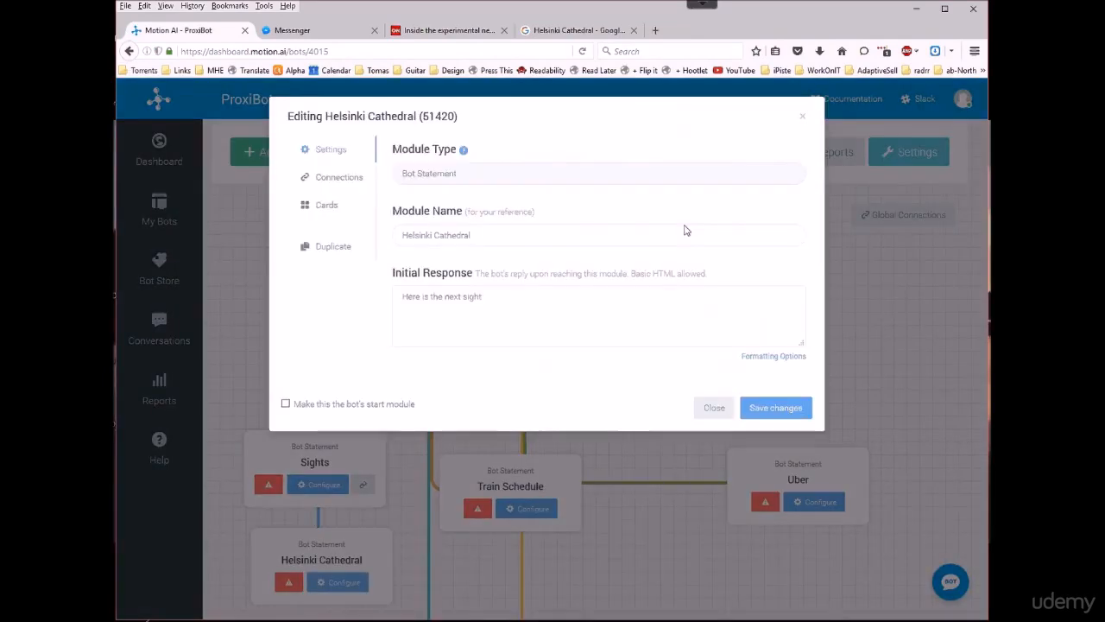
{"action": "left_click", "coordinate": [309, 205]}
{"action": "left_click", "coordinate": [602, 216]}
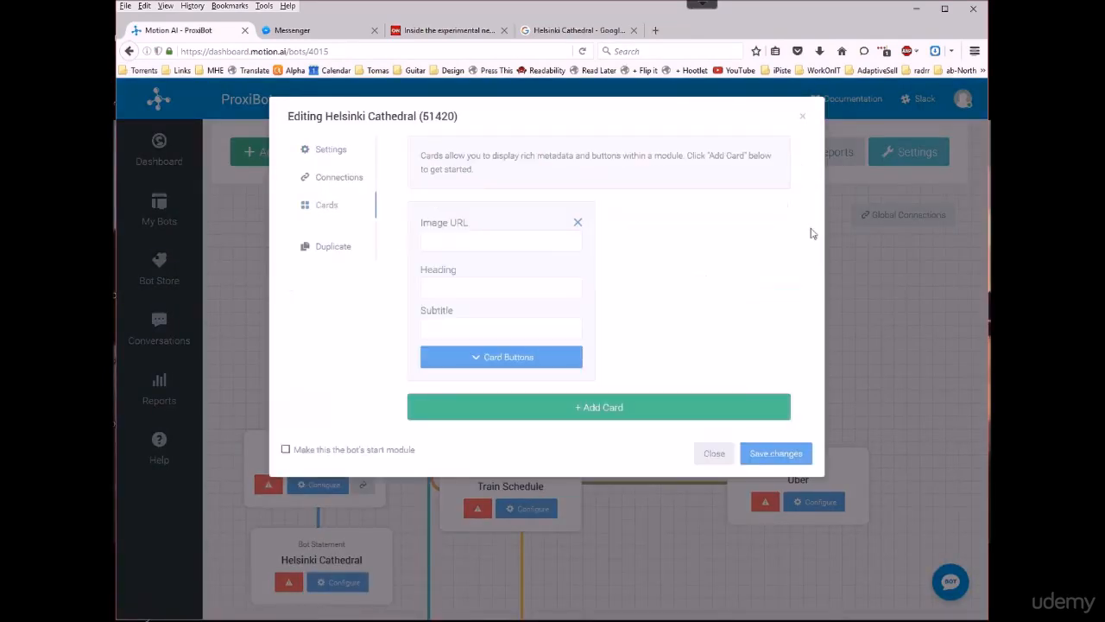
Copy the address of the cathedral's image from the Google search results and paste it as the new card's Image URL
{"action": "left_click", "coordinate": [575, 31]}
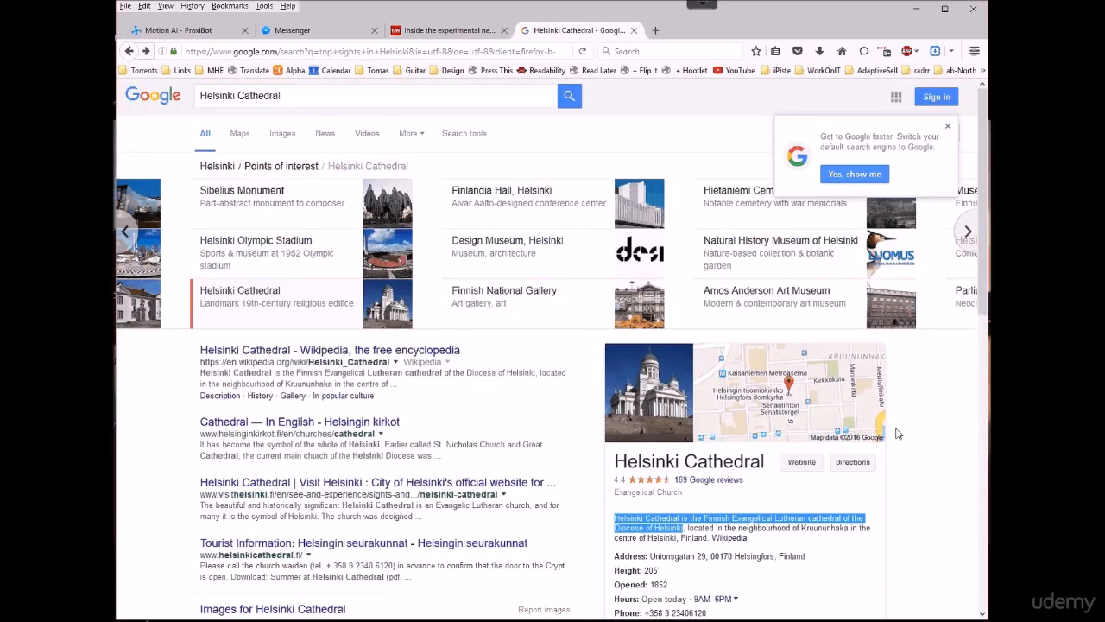
{"action": "right_click", "coordinate": [642, 397]}
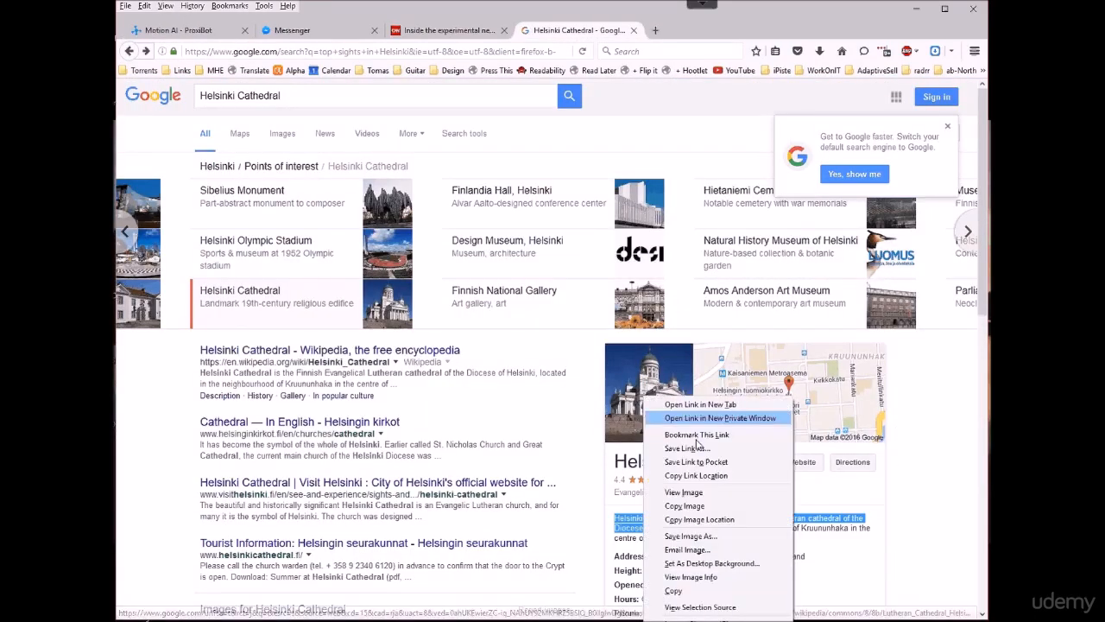
{"action": "left_click", "coordinate": [699, 492]}
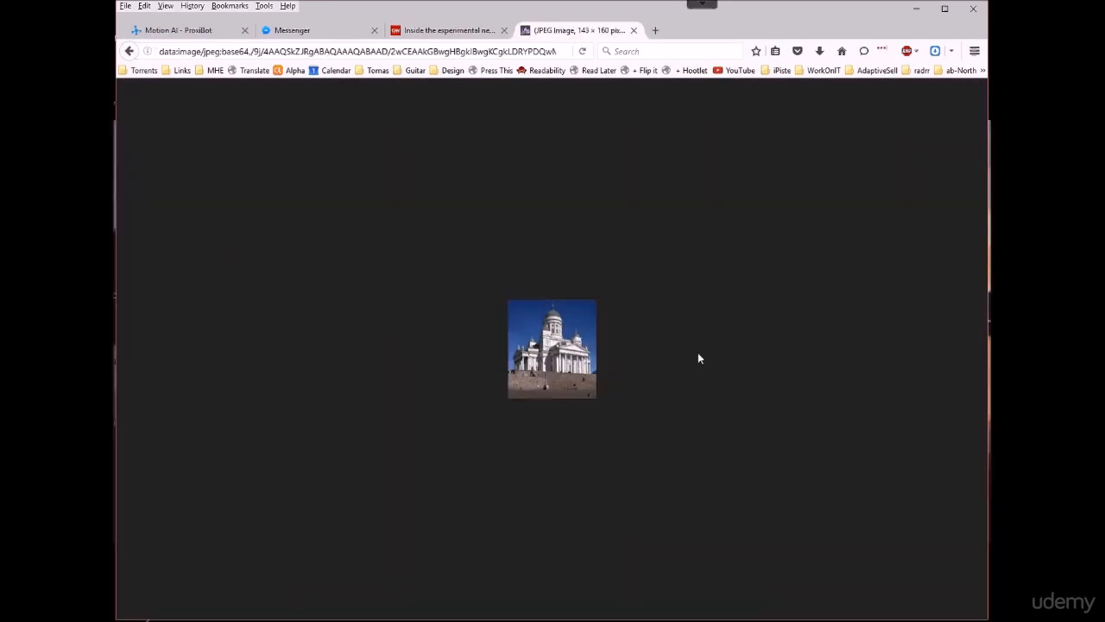
{"action": "right_click", "coordinate": [314, 53]}
{"action": "left_click", "coordinate": [361, 90]}
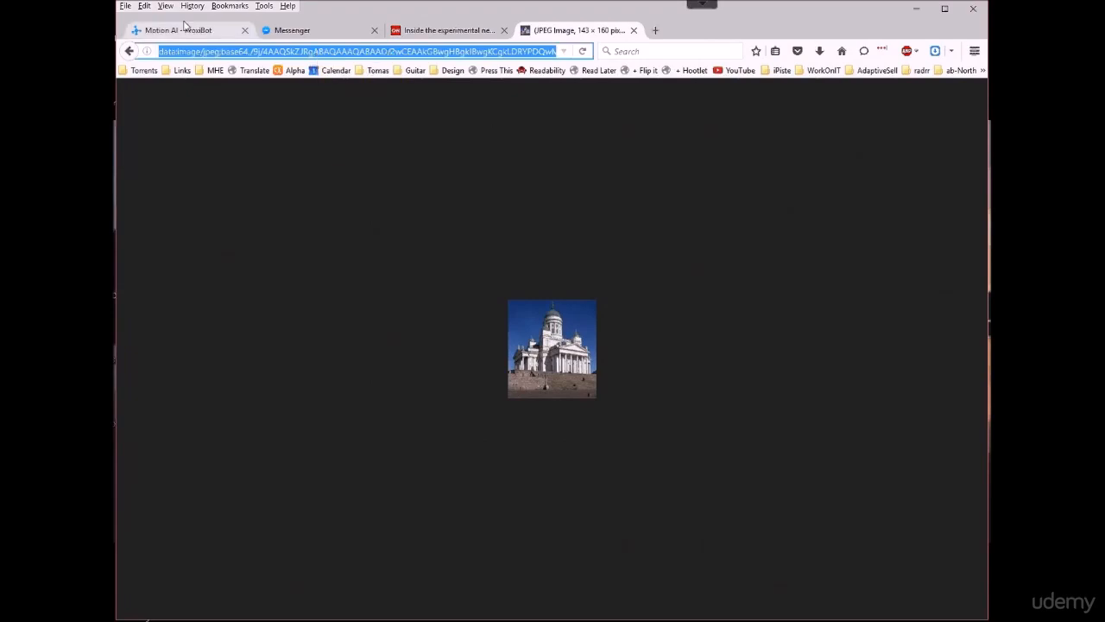
{"action": "left_click", "coordinate": [183, 29]}
{"action": "left_click", "coordinate": [467, 241]}
{"action": "key", "text": "ctrl+v"}
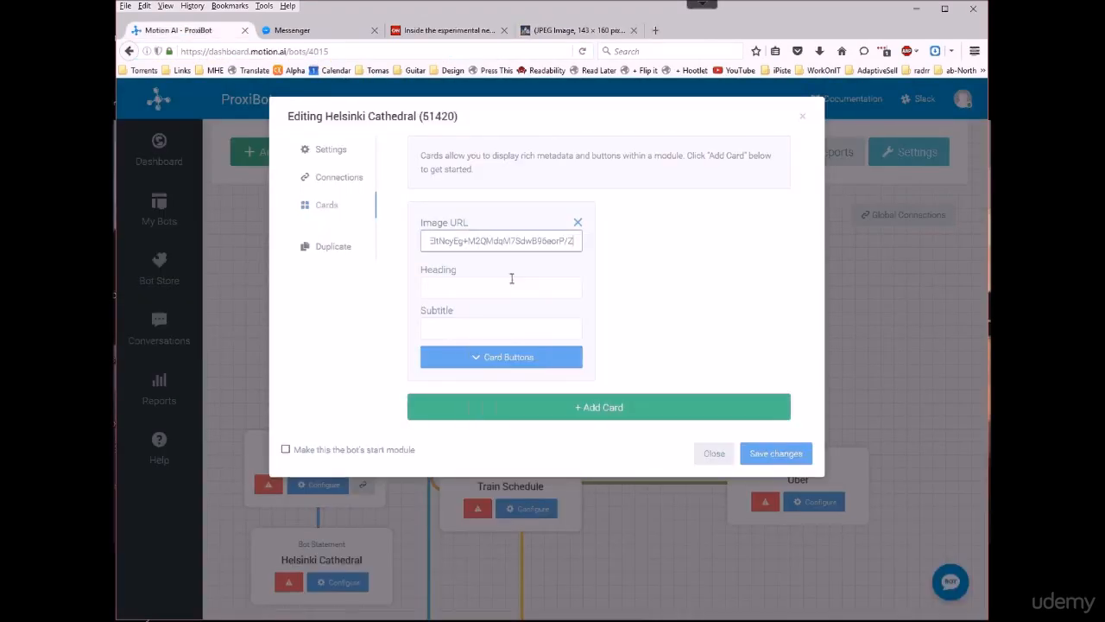
Copy the sight's title "Helsinki Cathedral" from the search results and paste it as the card's Heading
{"action": "left_click", "coordinate": [581, 33]}
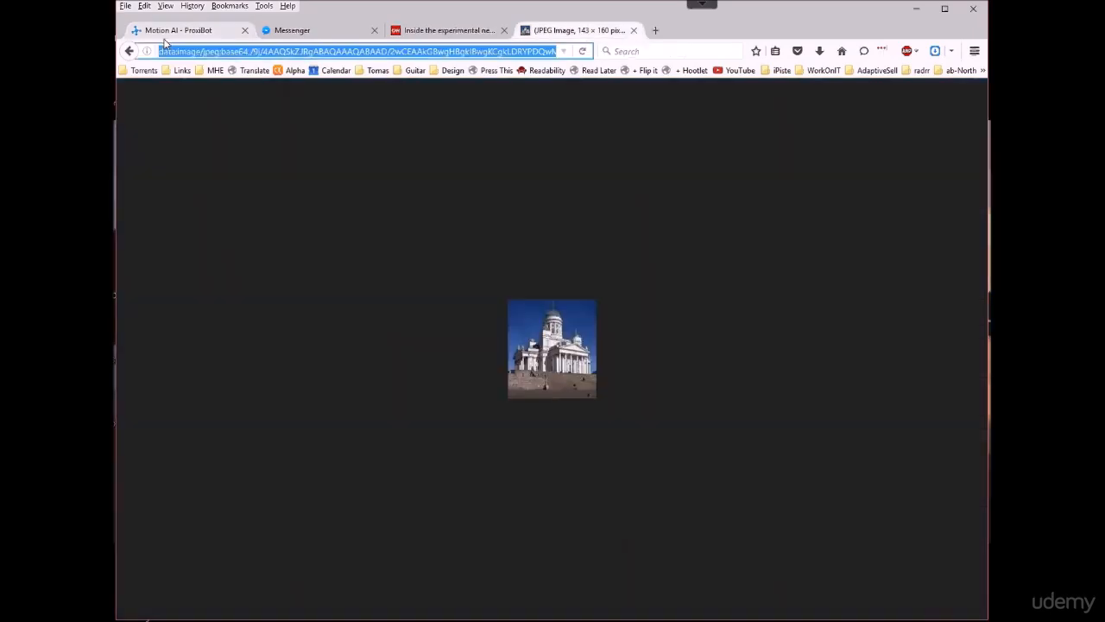
{"action": "key", "text": "alt+Left"}
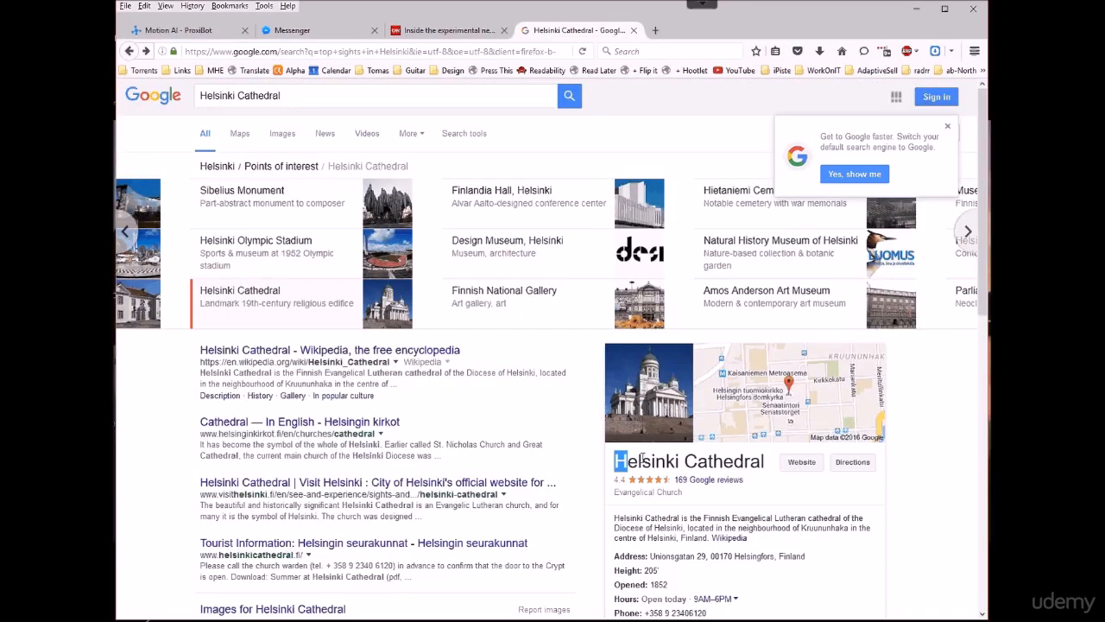
{"action": "left_click_drag", "start_coordinate": [641, 460], "coordinate": [762, 460]}
{"action": "right_click", "coordinate": [753, 460]}
{"action": "left_click", "coordinate": [777, 471]}
{"action": "left_click", "coordinate": [181, 32]}
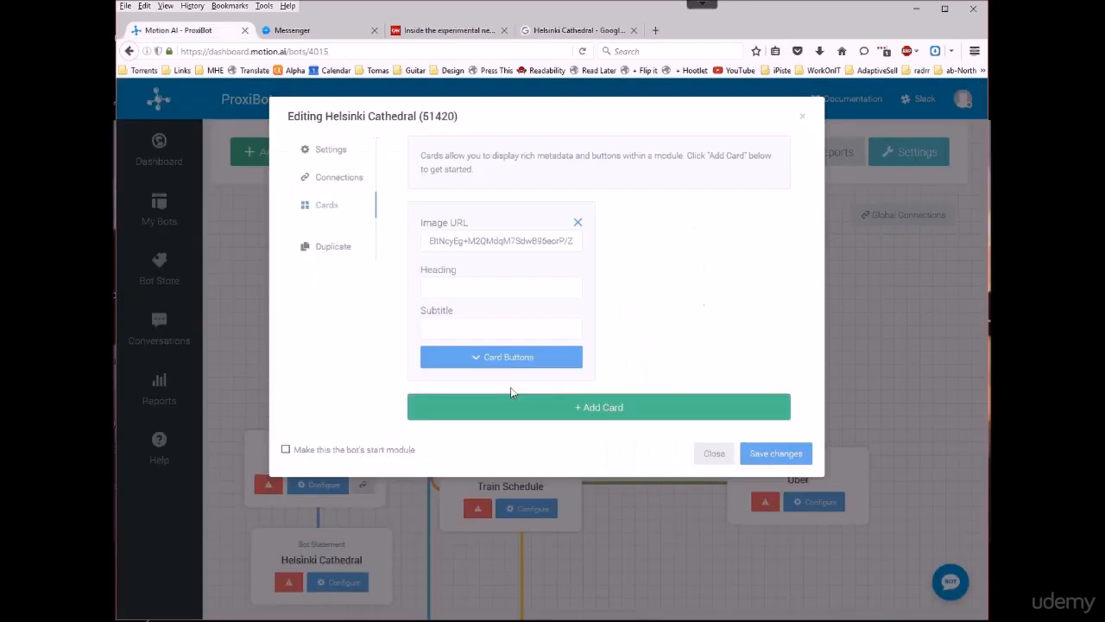
{"action": "right_click", "coordinate": [469, 292]}
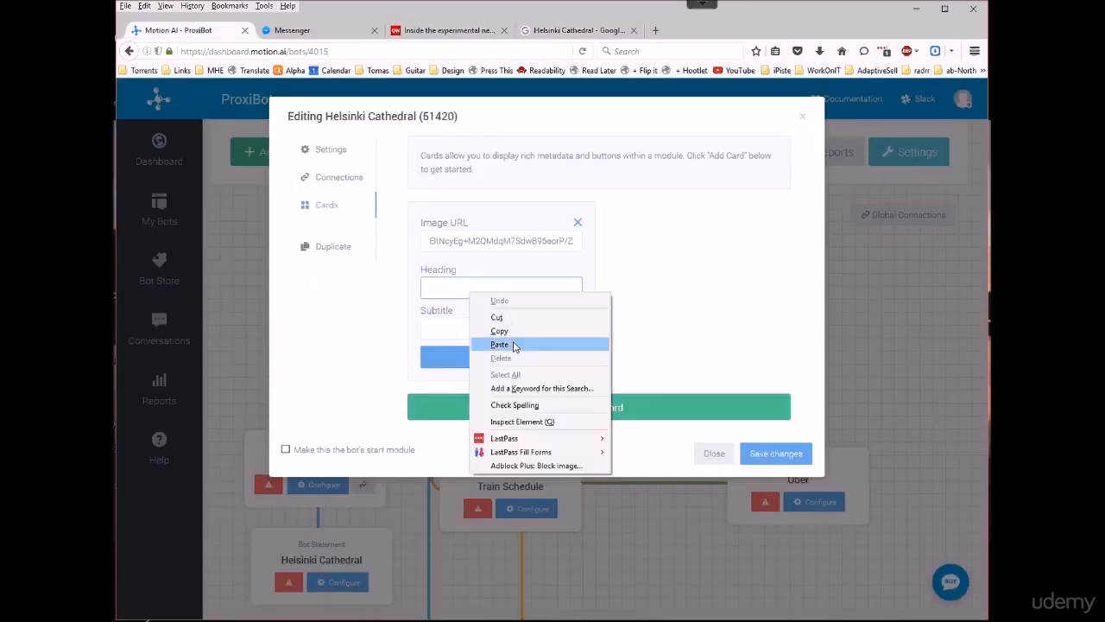
{"action": "left_click", "coordinate": [499, 344]}
Copy the description "Helsinki Cathedral is the Finnish Evangelical Lutheran cathedral of the Diocese of Helsinki" from the search results into the card's Subtitle
{"action": "left_click", "coordinate": [480, 328]}
{"action": "left_click", "coordinate": [571, 30]}
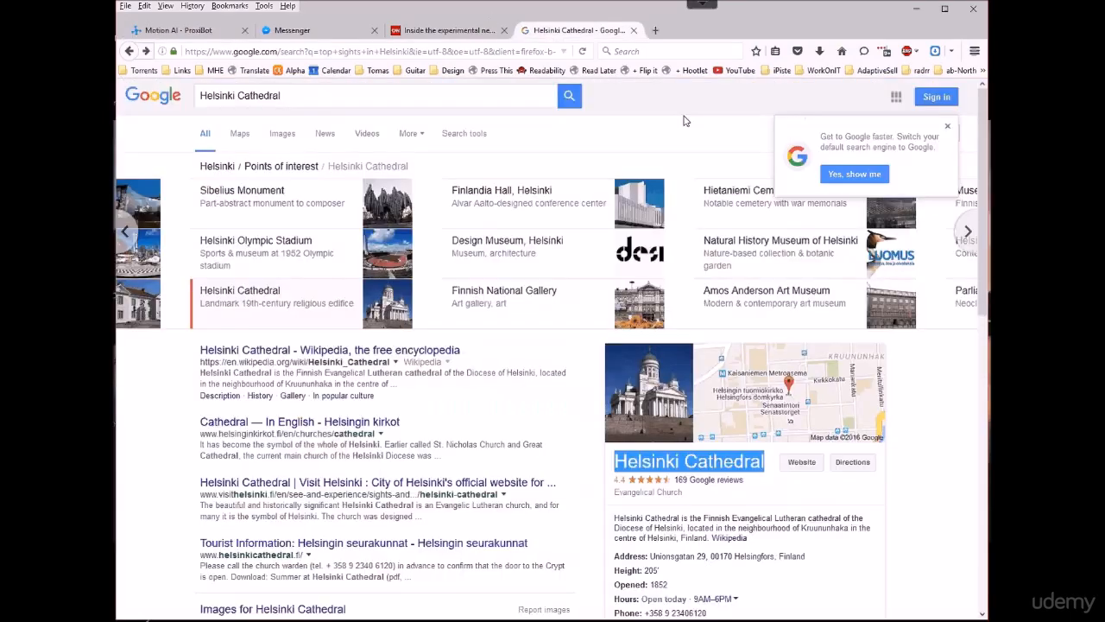
{"action": "left_click_drag", "start_coordinate": [614, 518], "coordinate": [684, 528]}
{"action": "right_click", "coordinate": [676, 526]}
{"action": "left_click", "coordinate": [704, 538]}
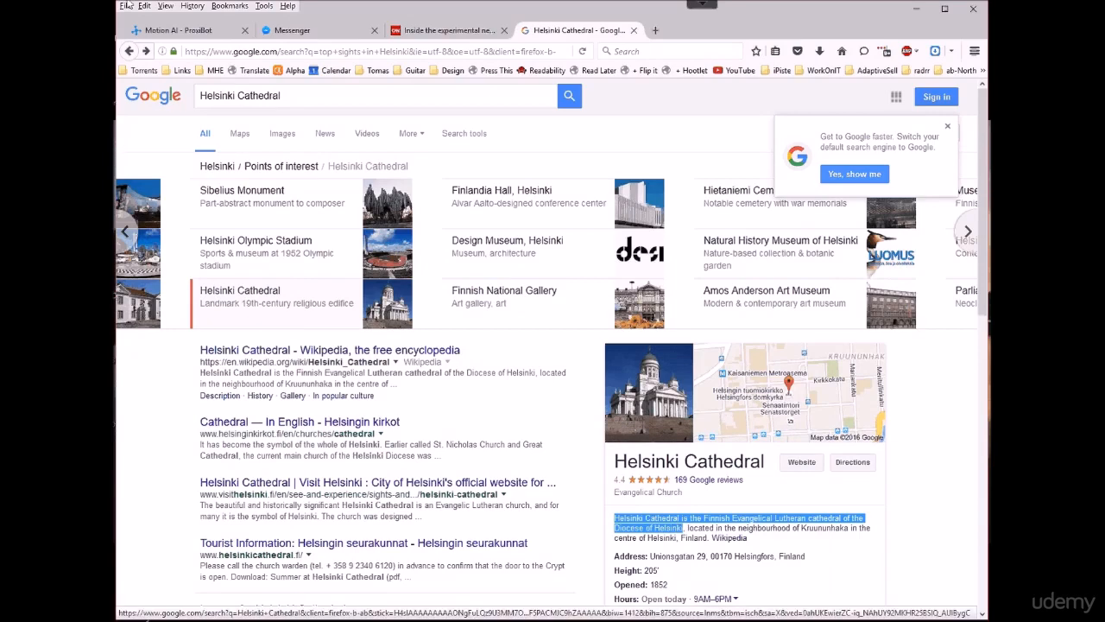
{"action": "left_click", "coordinate": [222, 31]}
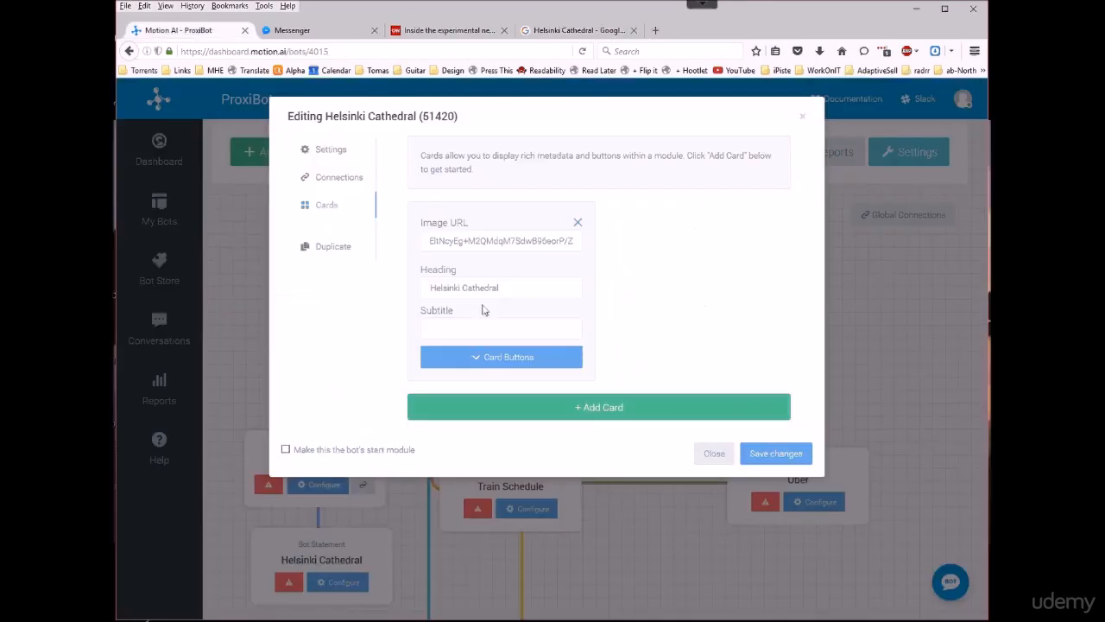
{"action": "right_click", "coordinate": [479, 331]}
{"action": "left_click", "coordinate": [508, 387]}
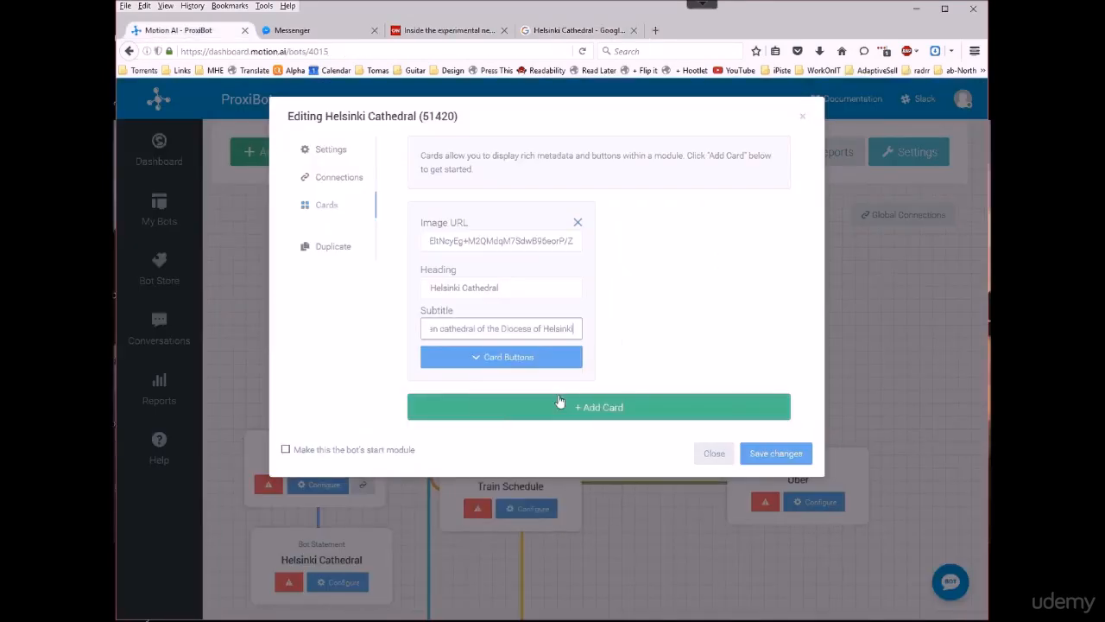
Label the card's Button 1 "More info" and set it to go to a URL upon selection
{"action": "left_click", "coordinate": [515, 363]}
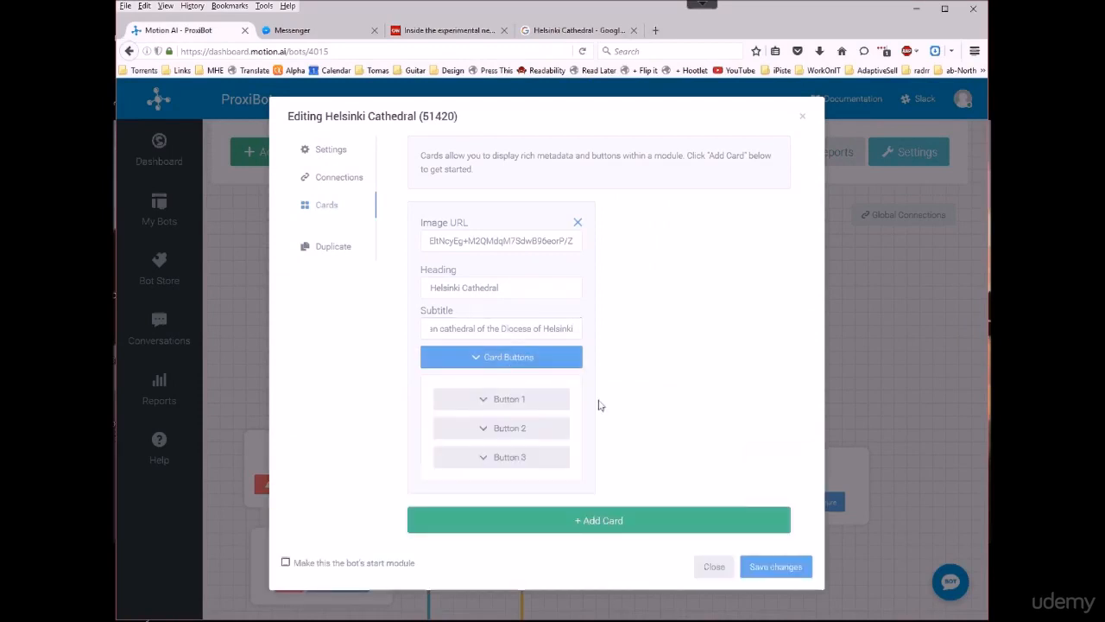
{"action": "left_click", "coordinate": [507, 399]}
{"action": "scroll", "coordinate": [500, 382], "scroll_direction": "down", "scroll_amount": 1}
{"action": "left_click", "coordinate": [494, 331]}
{"action": "type", "text": "More inf"}
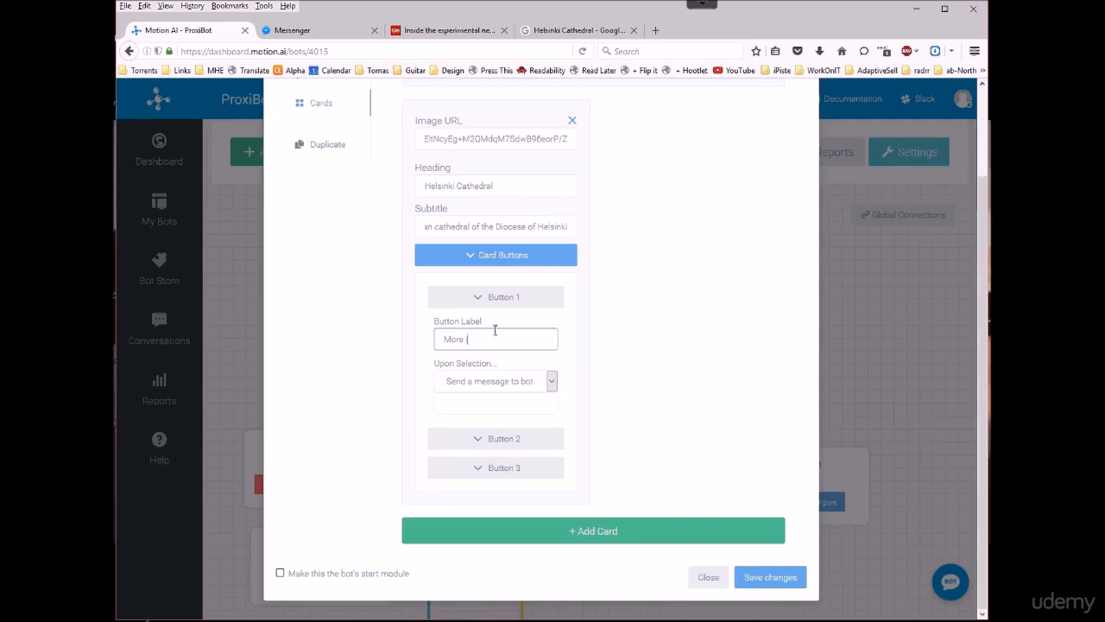
{"action": "type", "text": "o"}
{"action": "left_click", "coordinate": [552, 381]}
{"action": "left_click", "coordinate": [523, 405]}
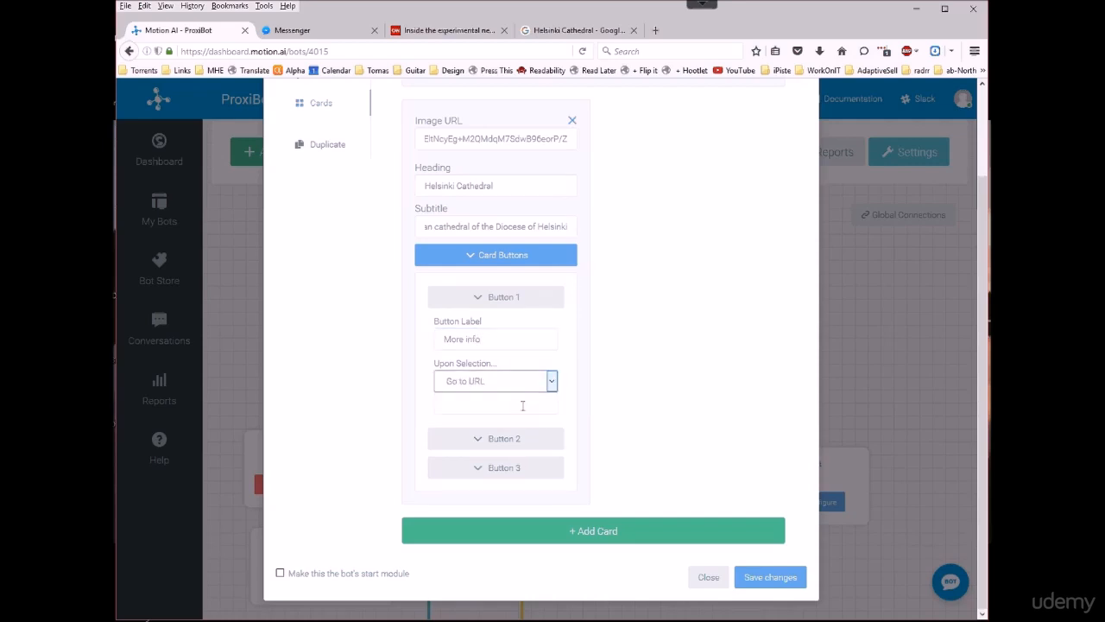
Open the Wikipedia article on Helsinki Cathedral from the search results and copy its page address
{"action": "left_click", "coordinate": [578, 30]}
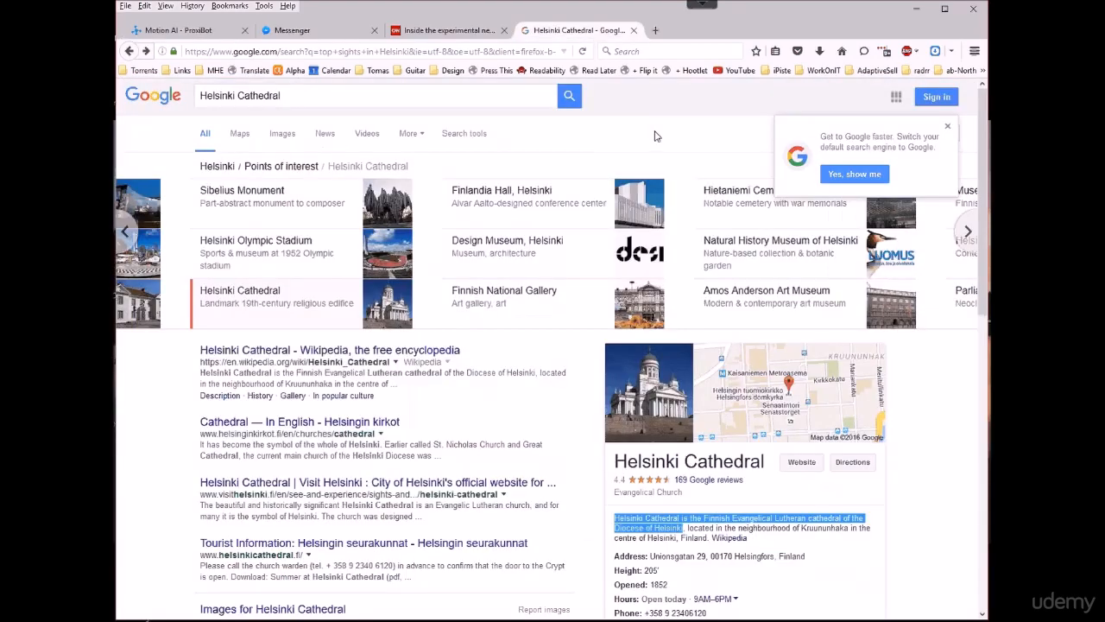
{"action": "left_click", "coordinate": [323, 353]}
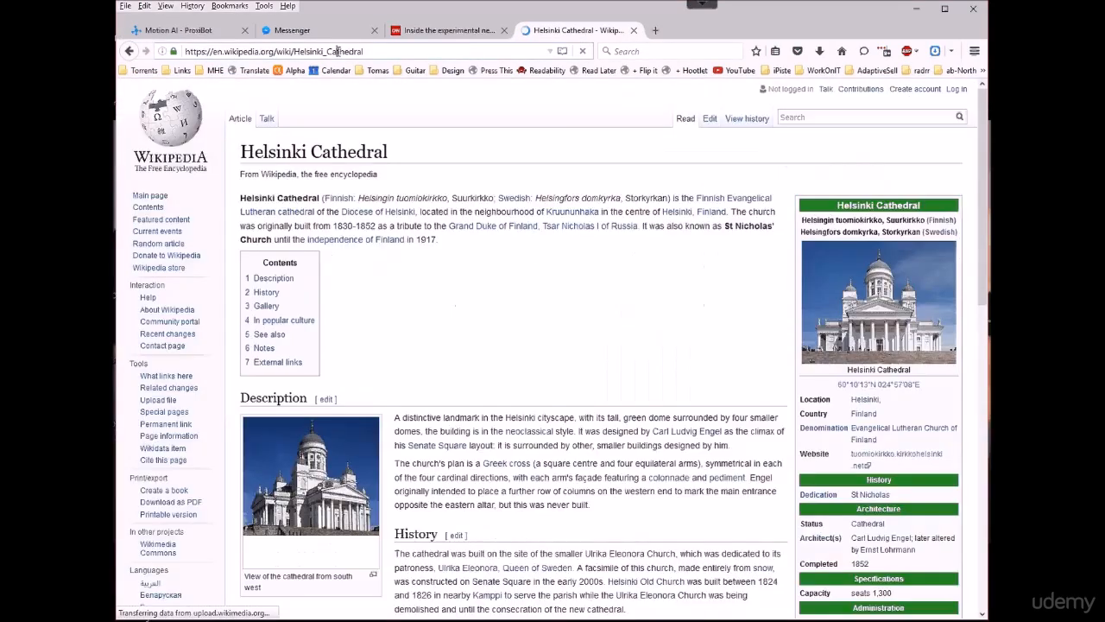
{"action": "right_click", "coordinate": [346, 50]}
{"action": "left_click", "coordinate": [371, 93]}
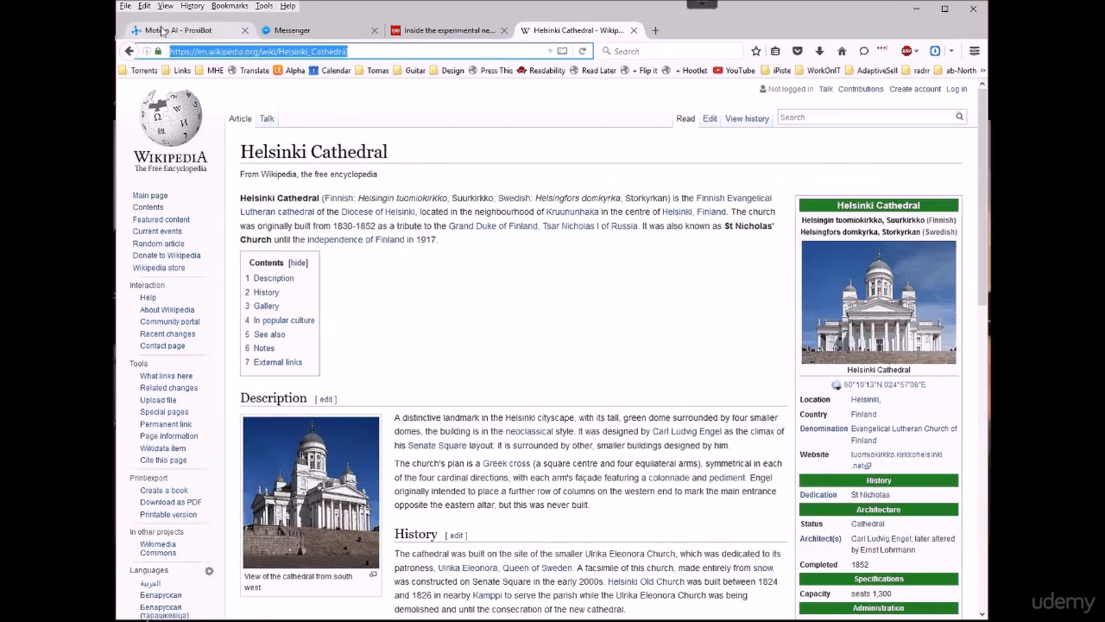
Return to the Helsinki Cathedral search results, open the sight in Google Maps, and copy its short share link
{"action": "key", "text": "alt+Left"}
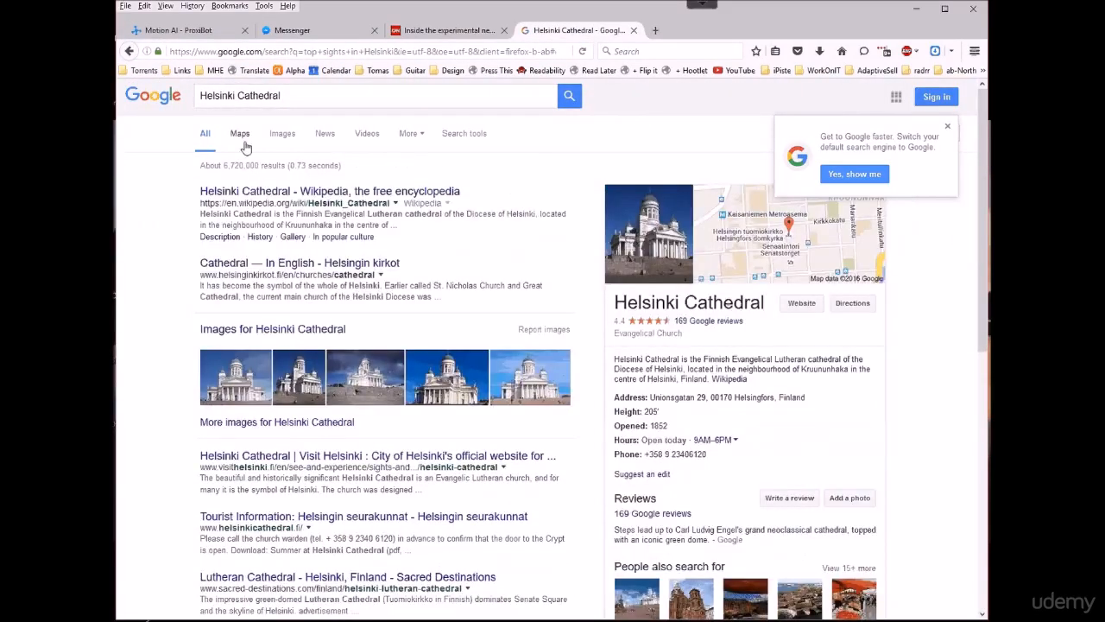
{"action": "left_click", "coordinate": [244, 136]}
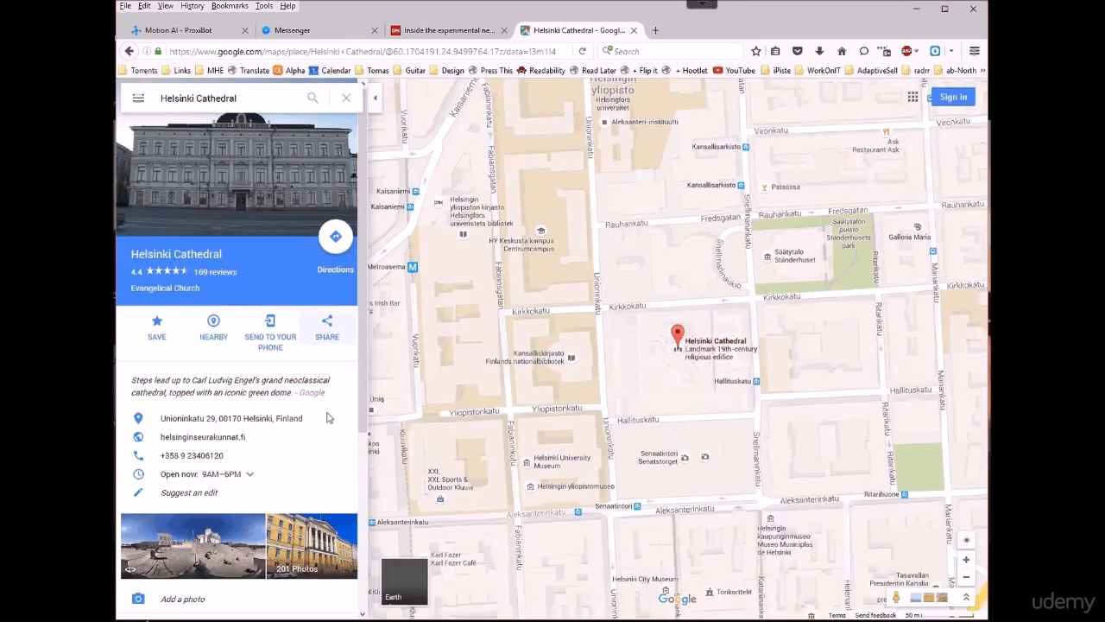
{"action": "left_click", "coordinate": [326, 328]}
{"action": "left_click", "coordinate": [436, 336]}
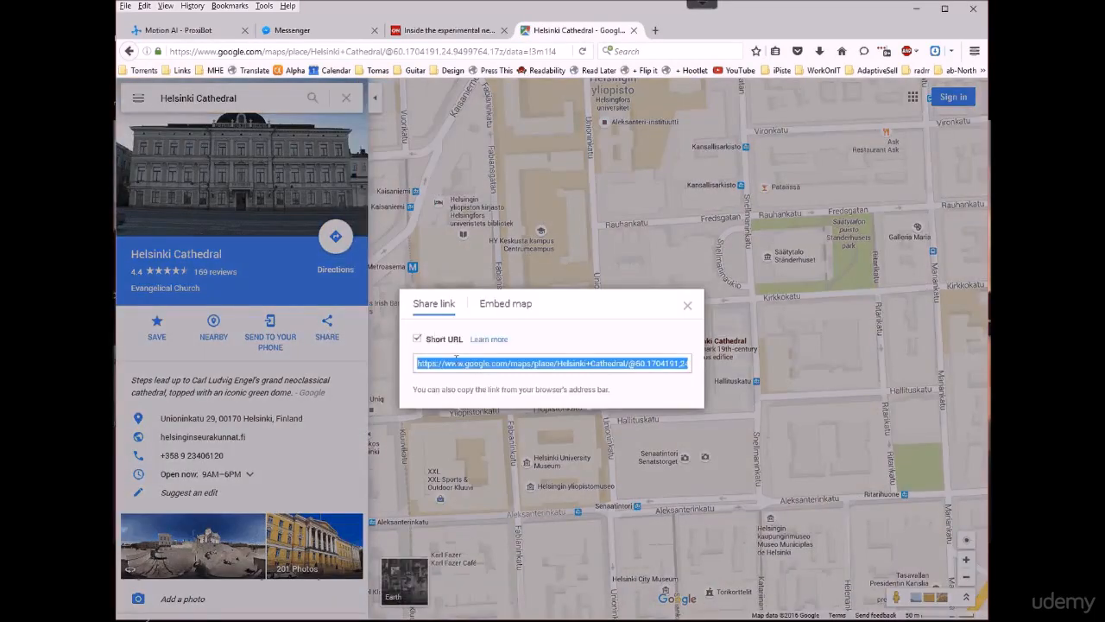
{"action": "right_click", "coordinate": [459, 369]}
{"action": "left_click", "coordinate": [482, 406]}
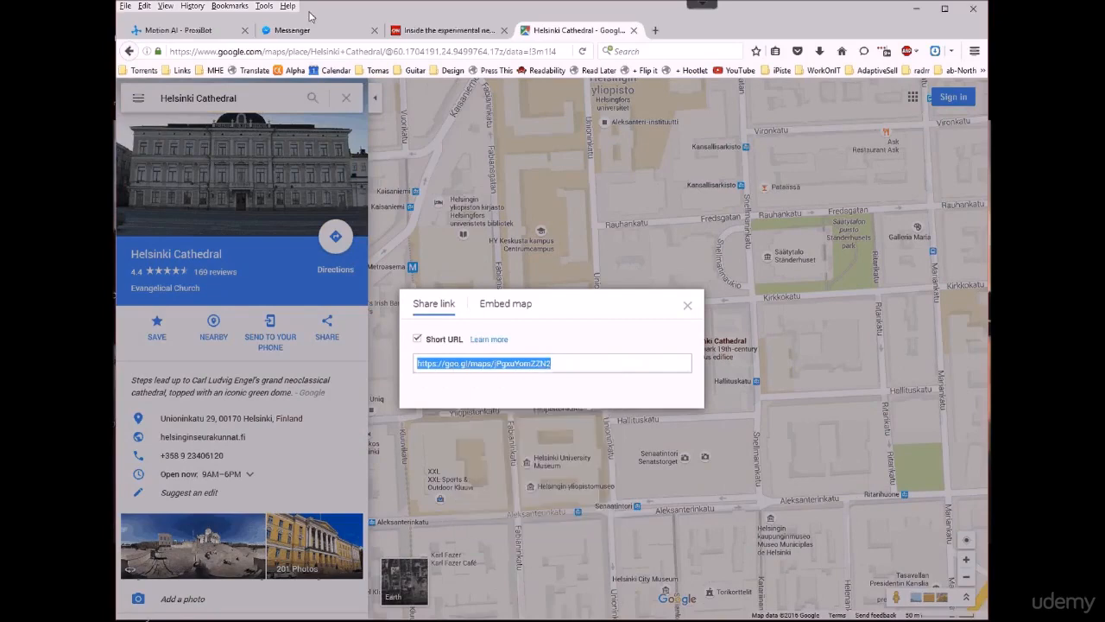
Return to the ProxiBot editor, paste the copied map link as Button 2's URL, and save the Helsinki Cathedral module
{"action": "left_click", "coordinate": [177, 30]}
{"action": "left_click", "coordinate": [458, 433]}
{"action": "right_click", "coordinate": [476, 438]}
{"action": "left_click", "coordinate": [526, 490]}
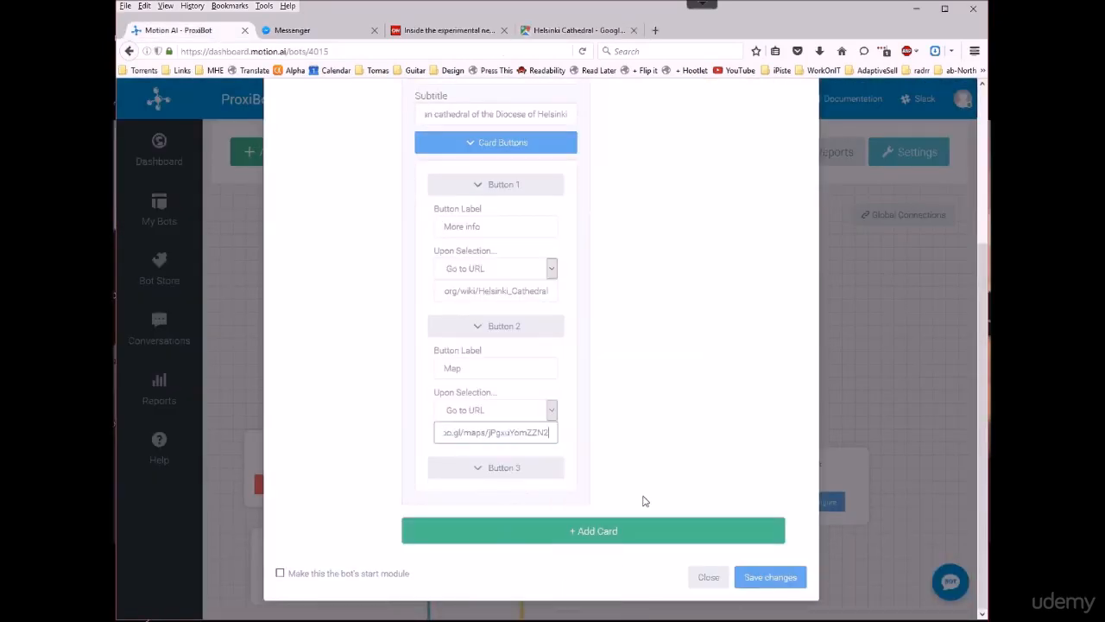
{"action": "left_click", "coordinate": [776, 582]}
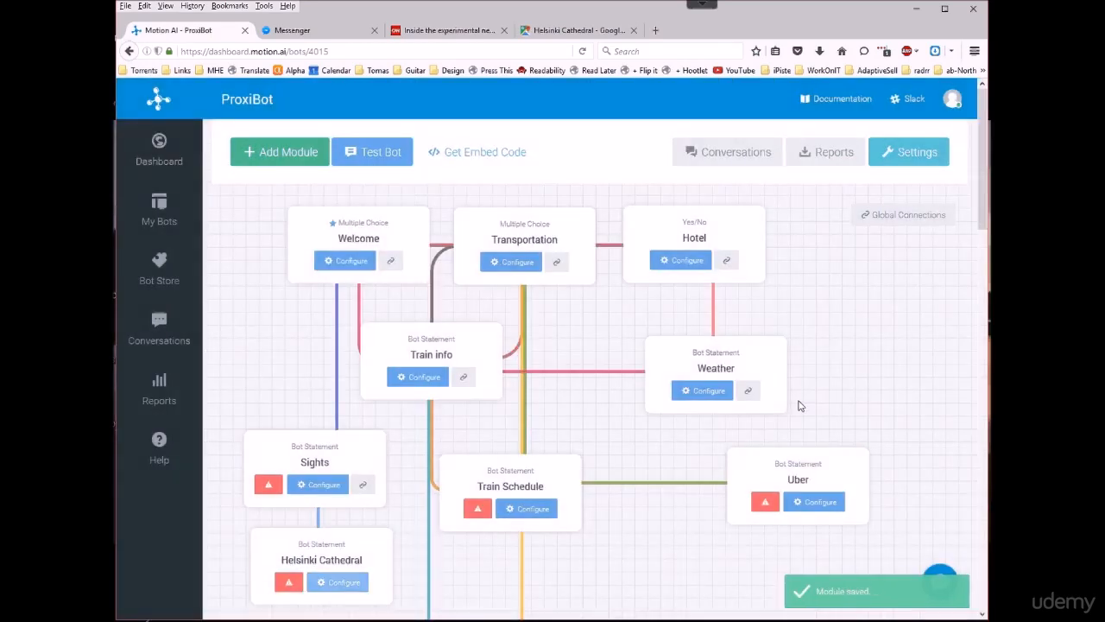
Start a test chat with ProxiBot, reply 3 to reach the sights, and advance from Sibelius Monument to the next sight
{"action": "left_click", "coordinate": [372, 153]}
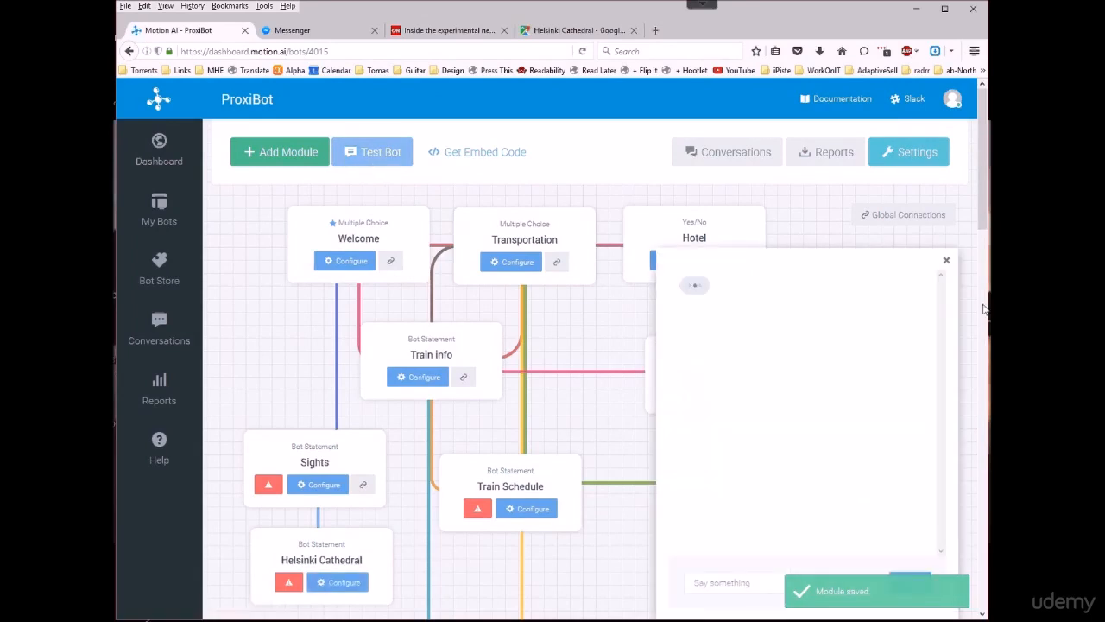
{"action": "left_click", "coordinate": [756, 589]}
{"action": "type", "text": "3"}
{"action": "key", "text": "Return"}
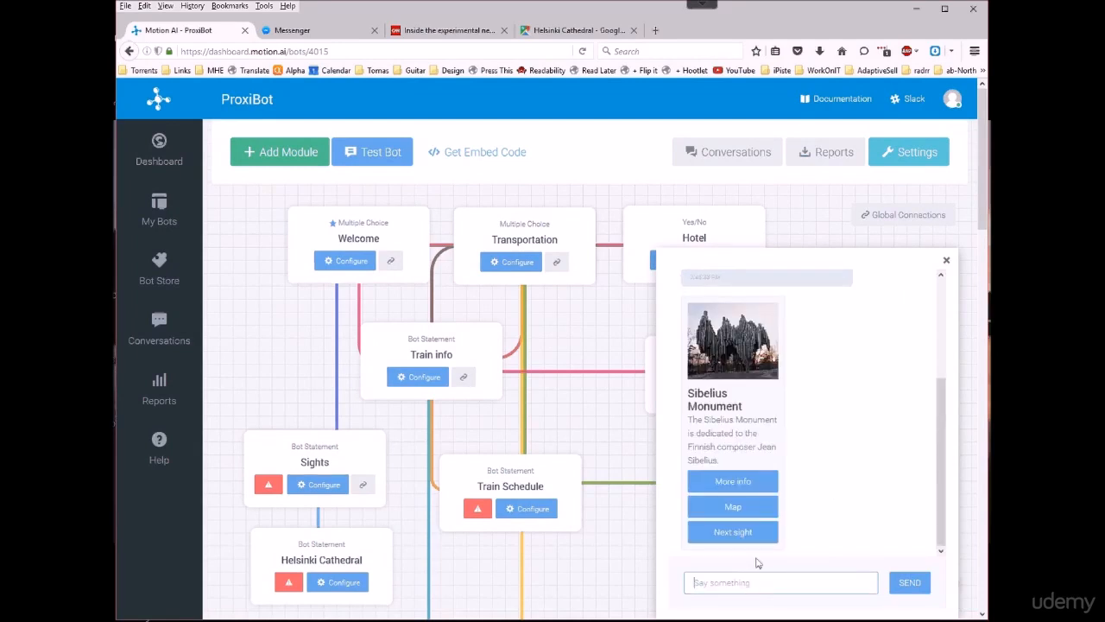
{"action": "left_click", "coordinate": [732, 531]}
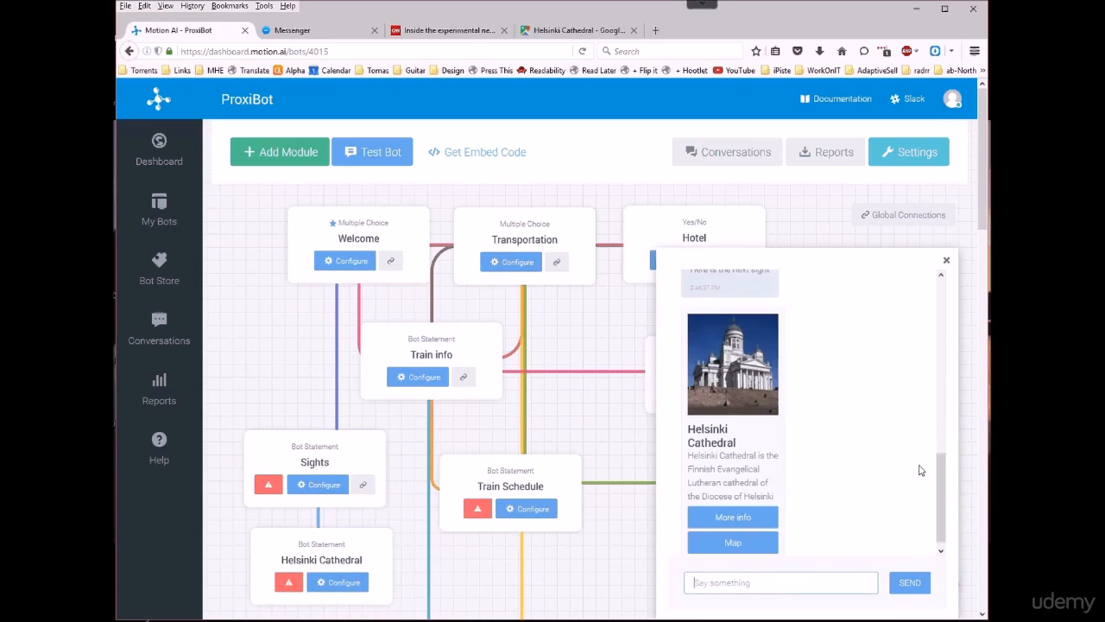
Test the Helsinki Cathedral card's More info and Map links, returning to the bot editor after each one
{"action": "left_click", "coordinate": [734, 517]}
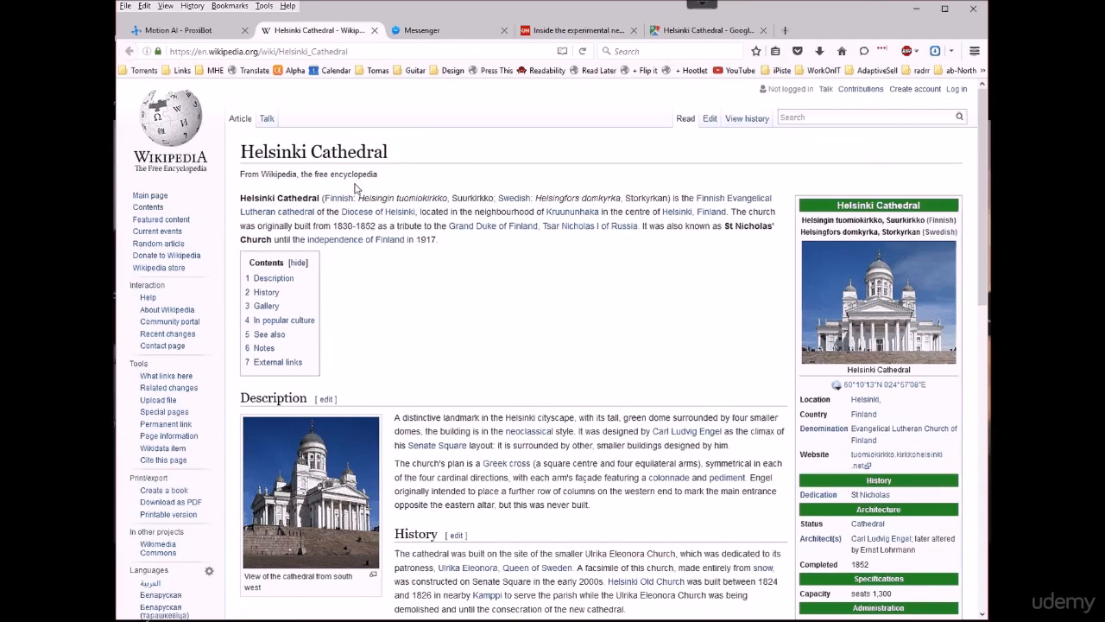
{"action": "left_click", "coordinate": [193, 35]}
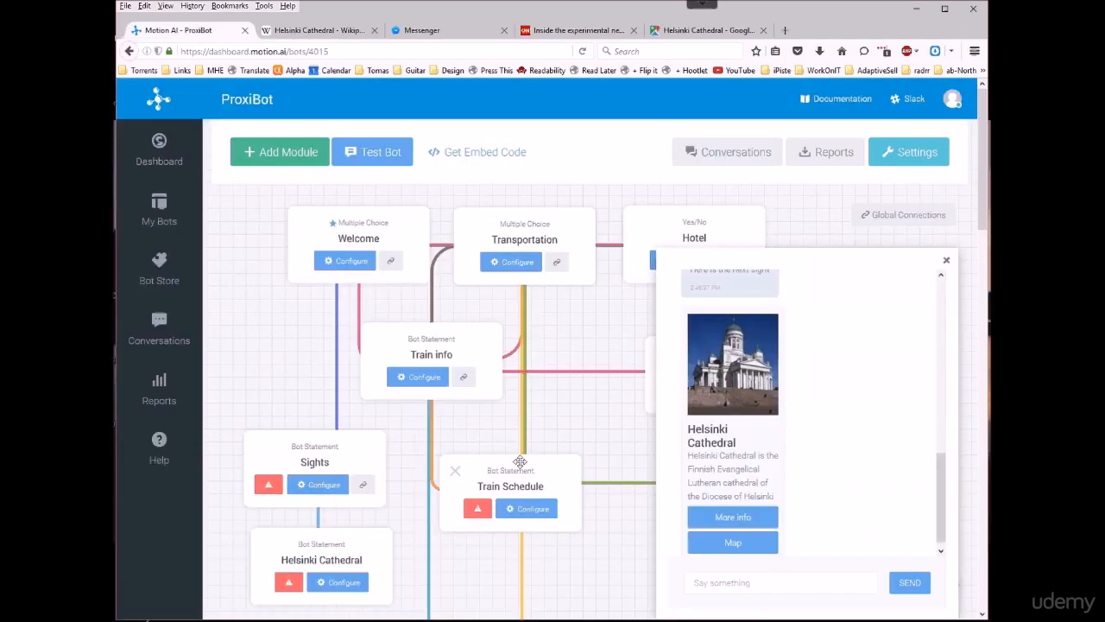
{"action": "left_click", "coordinate": [733, 542]}
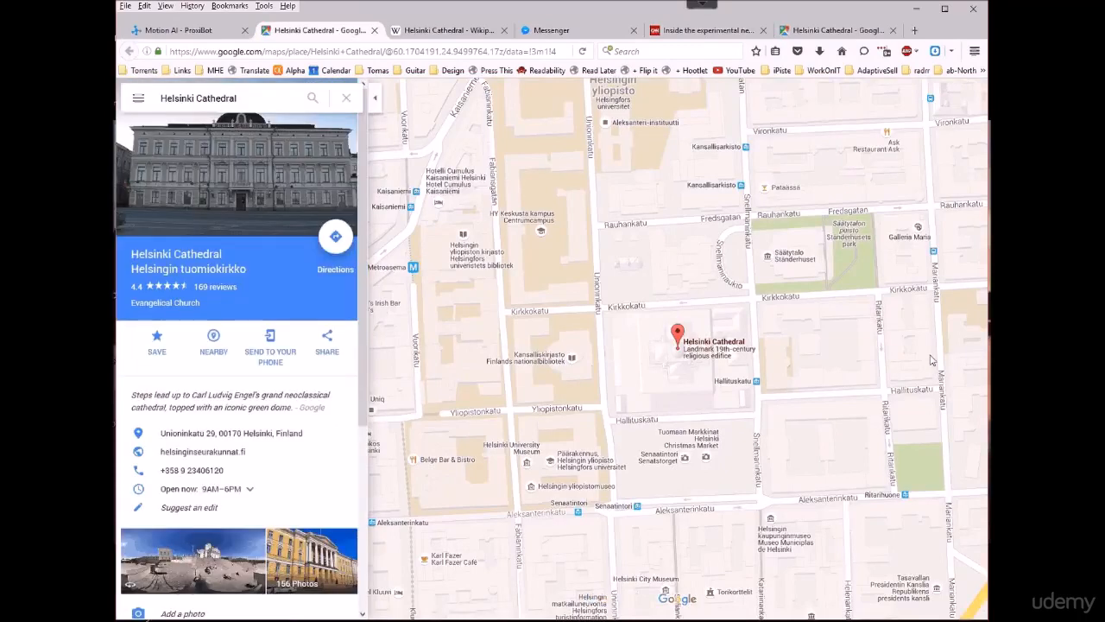
{"action": "left_click", "coordinate": [177, 30]}
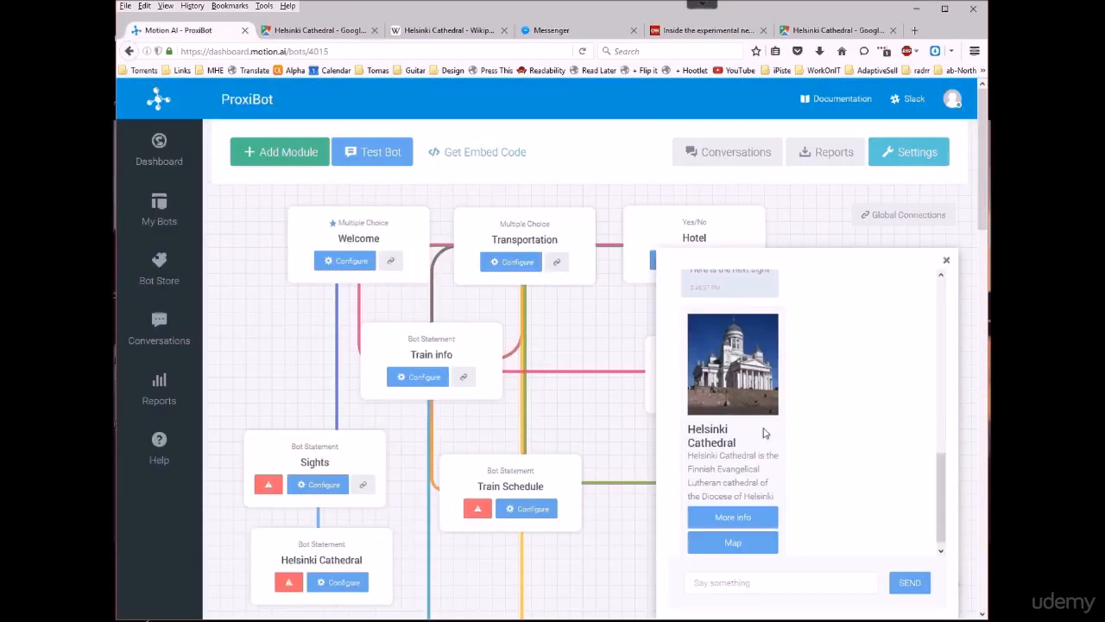